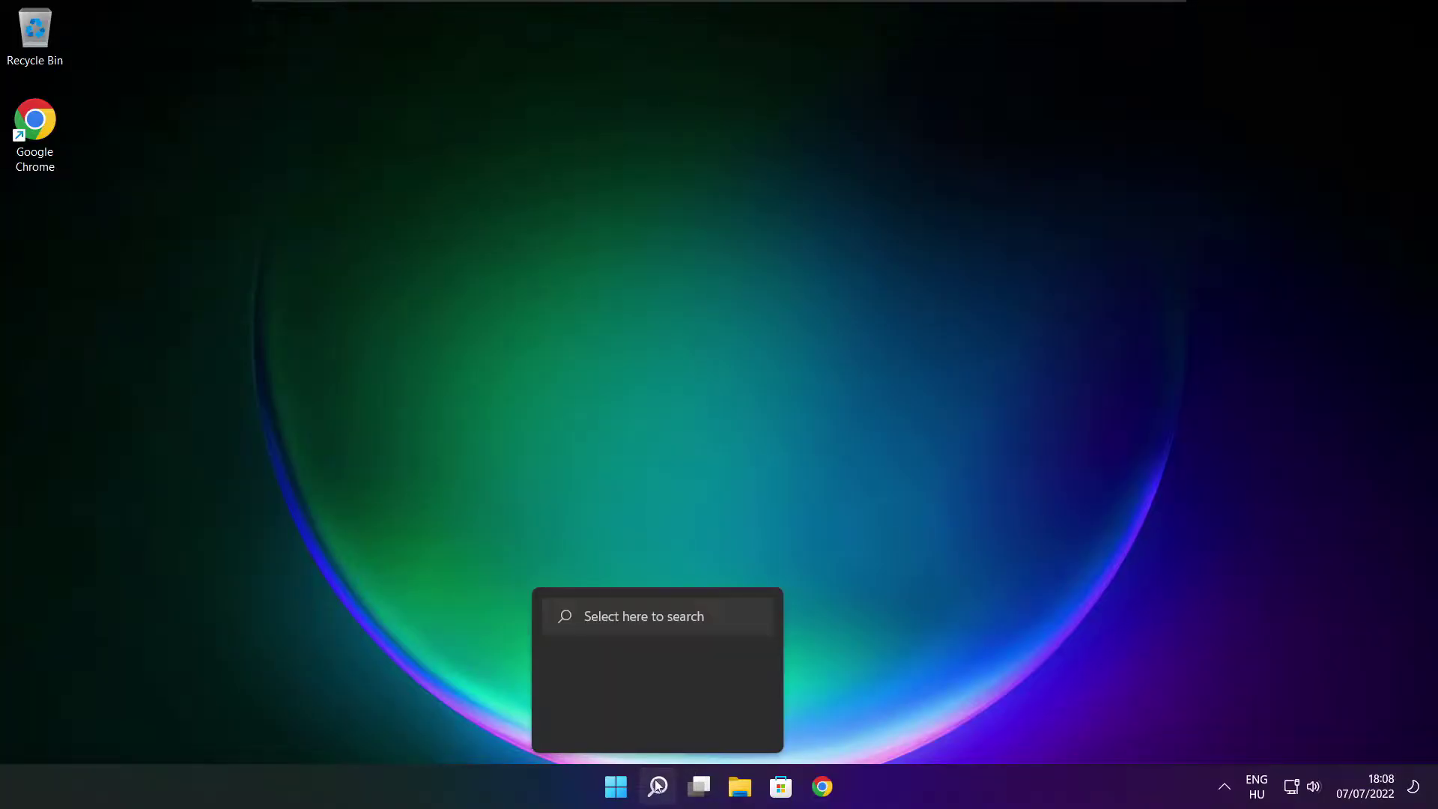
Step: Search Windows for 'device manager' and launch Device Manager
click(659, 787)
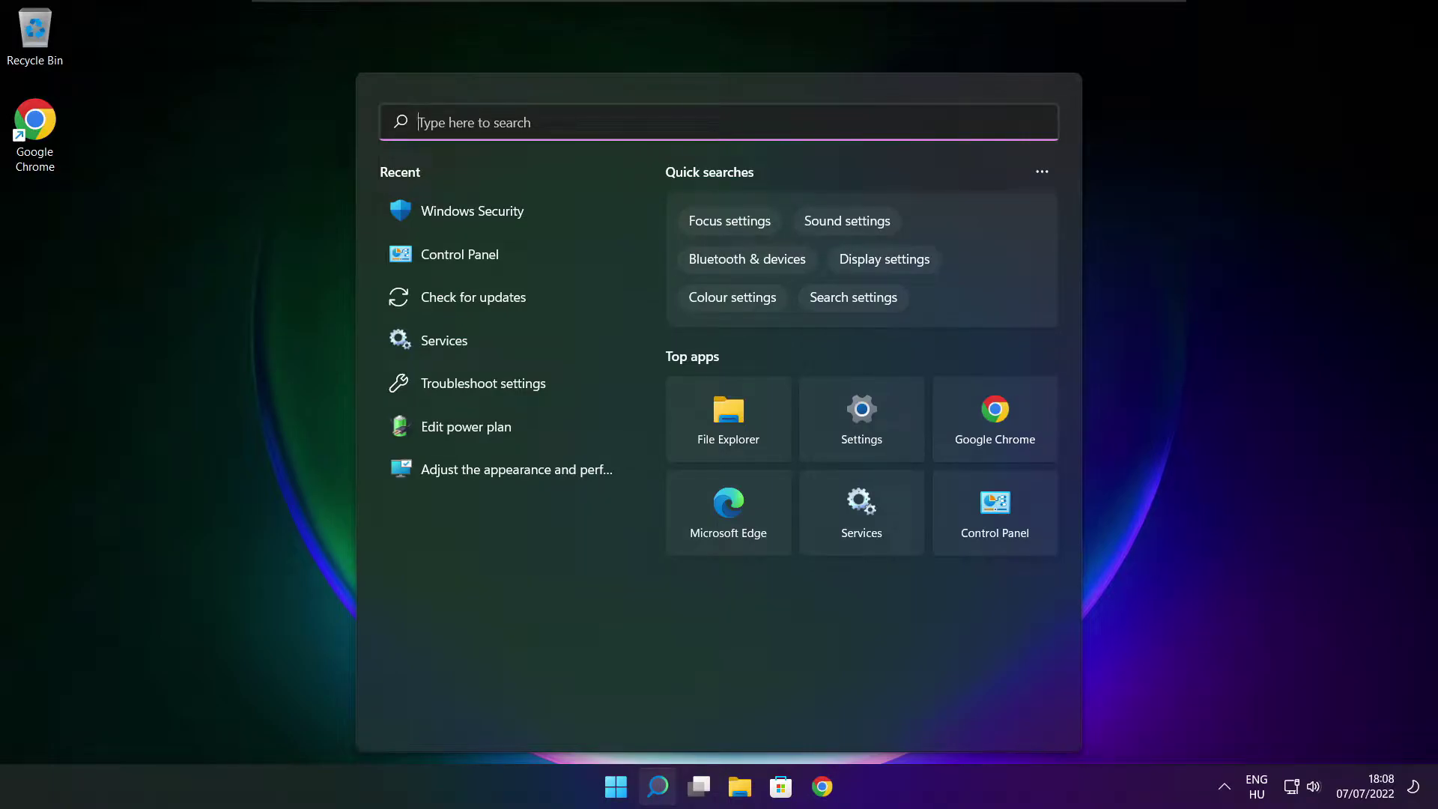
text(device )
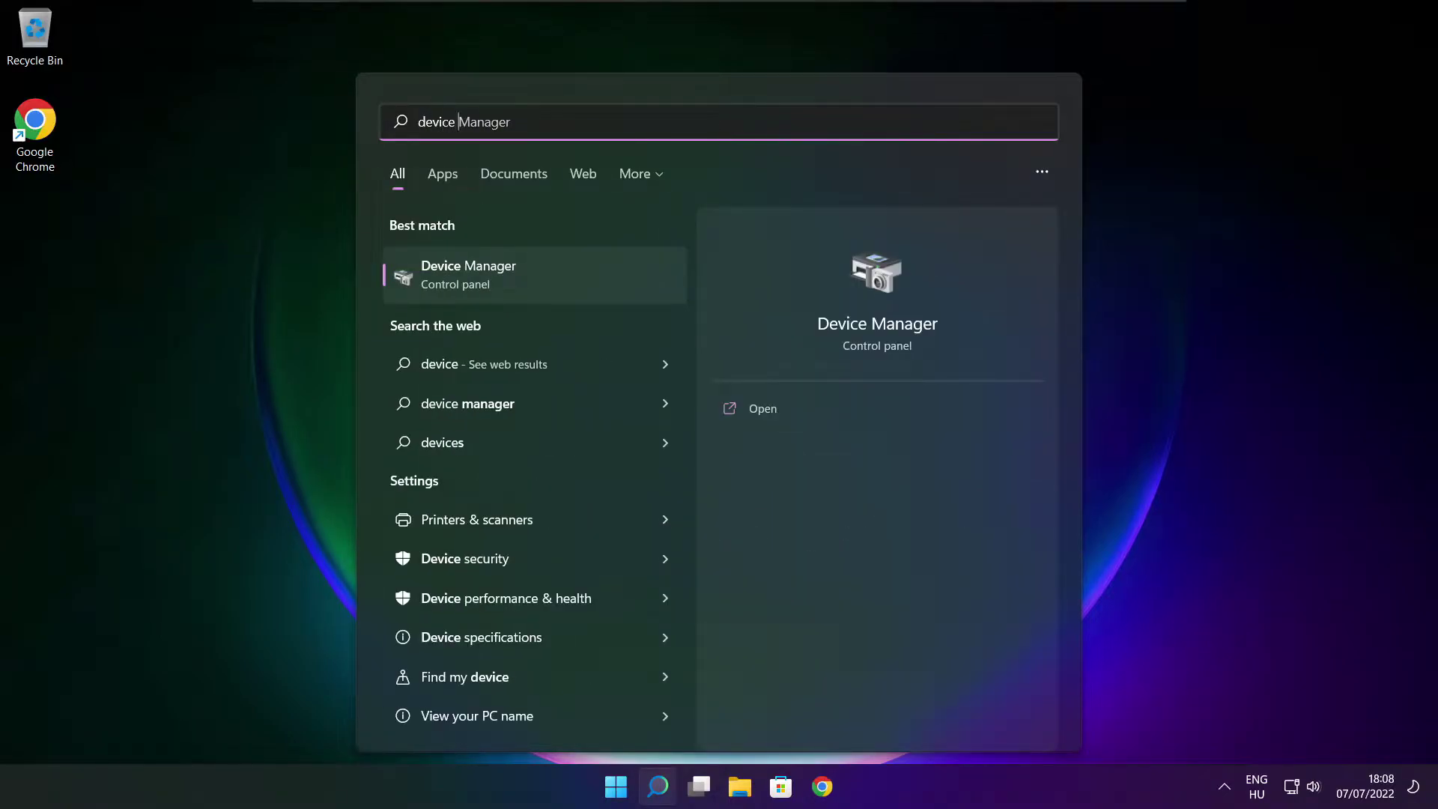
text(manager)
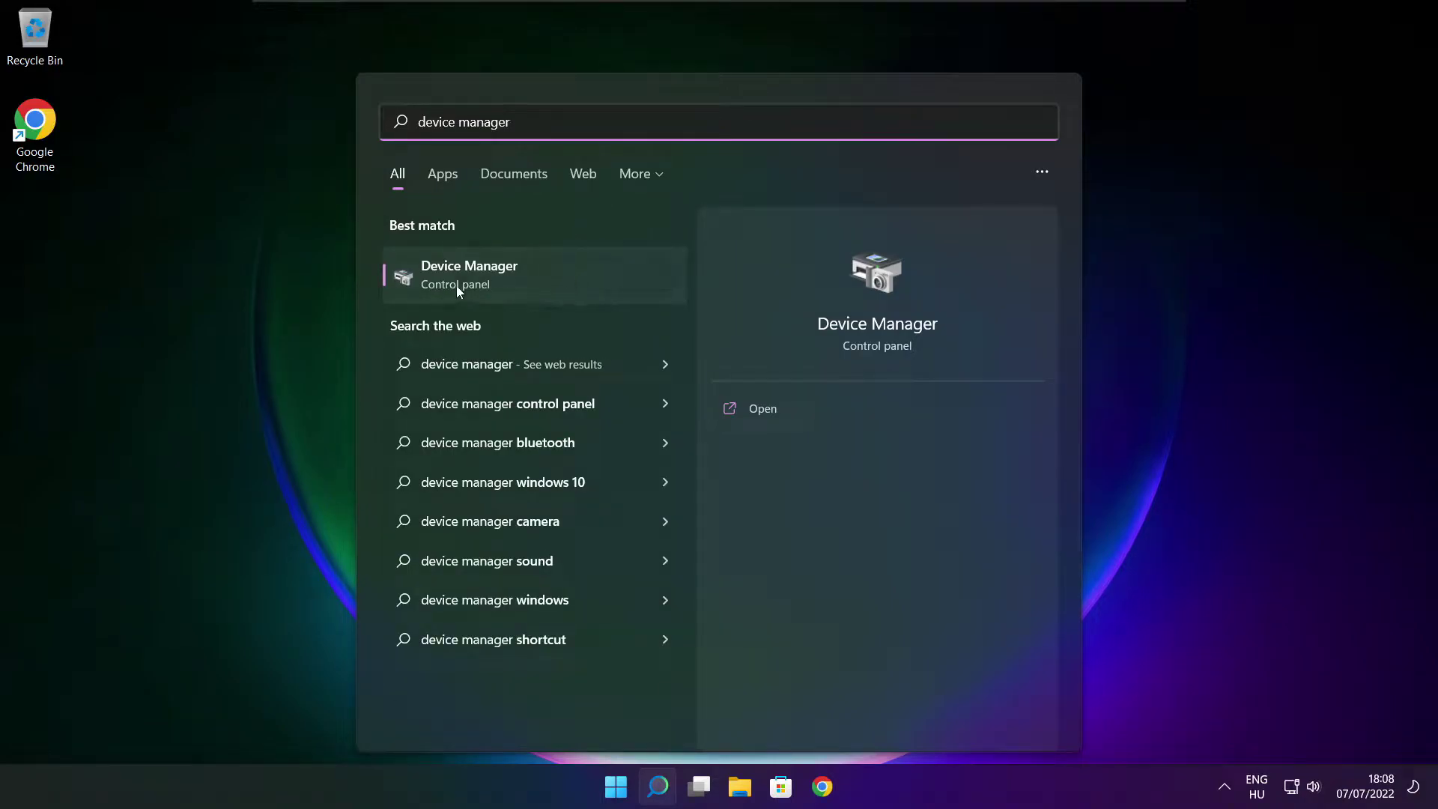
click(589, 279)
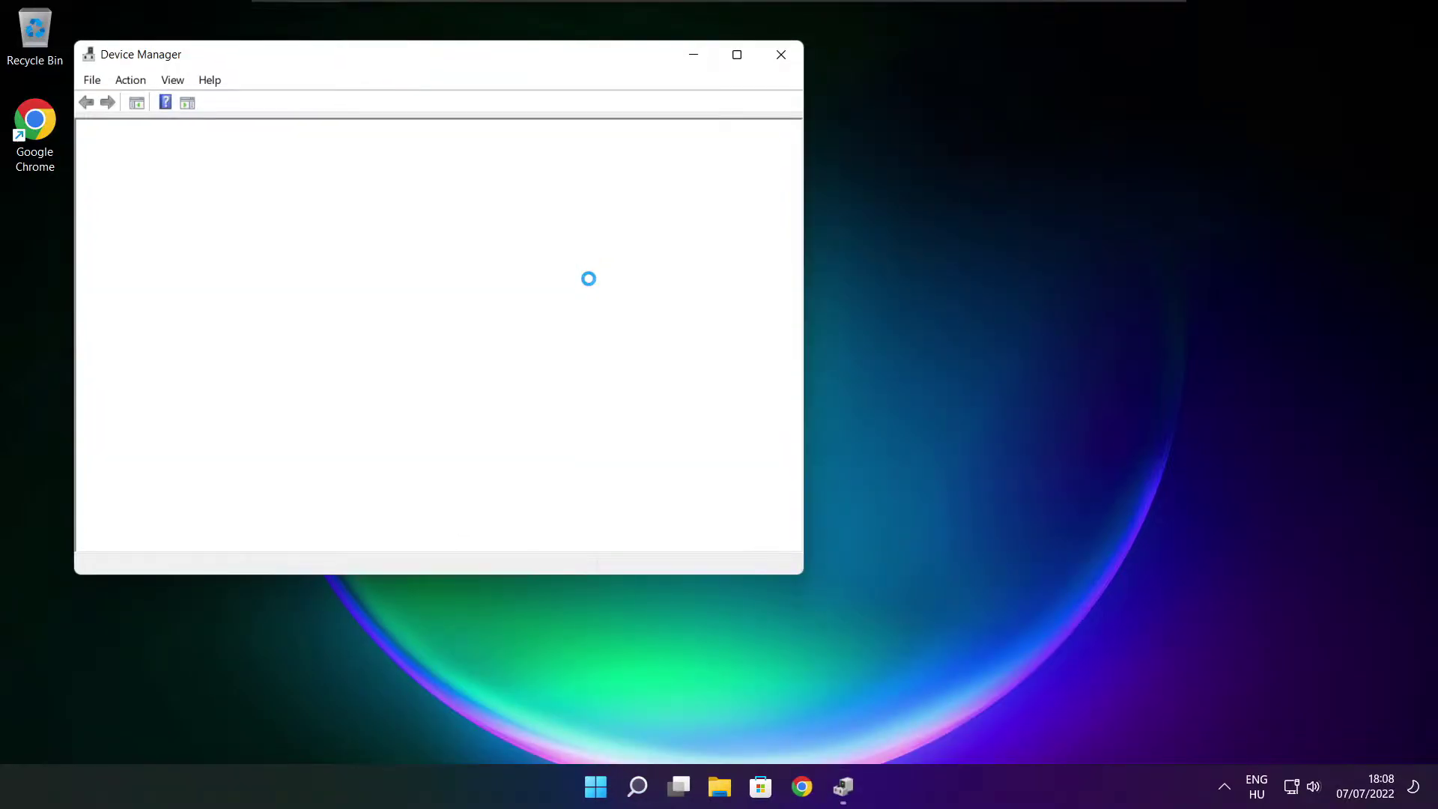
Step: Search automatically for a VMware SVGA 3D display driver, confirming the best is installed
click(737, 54)
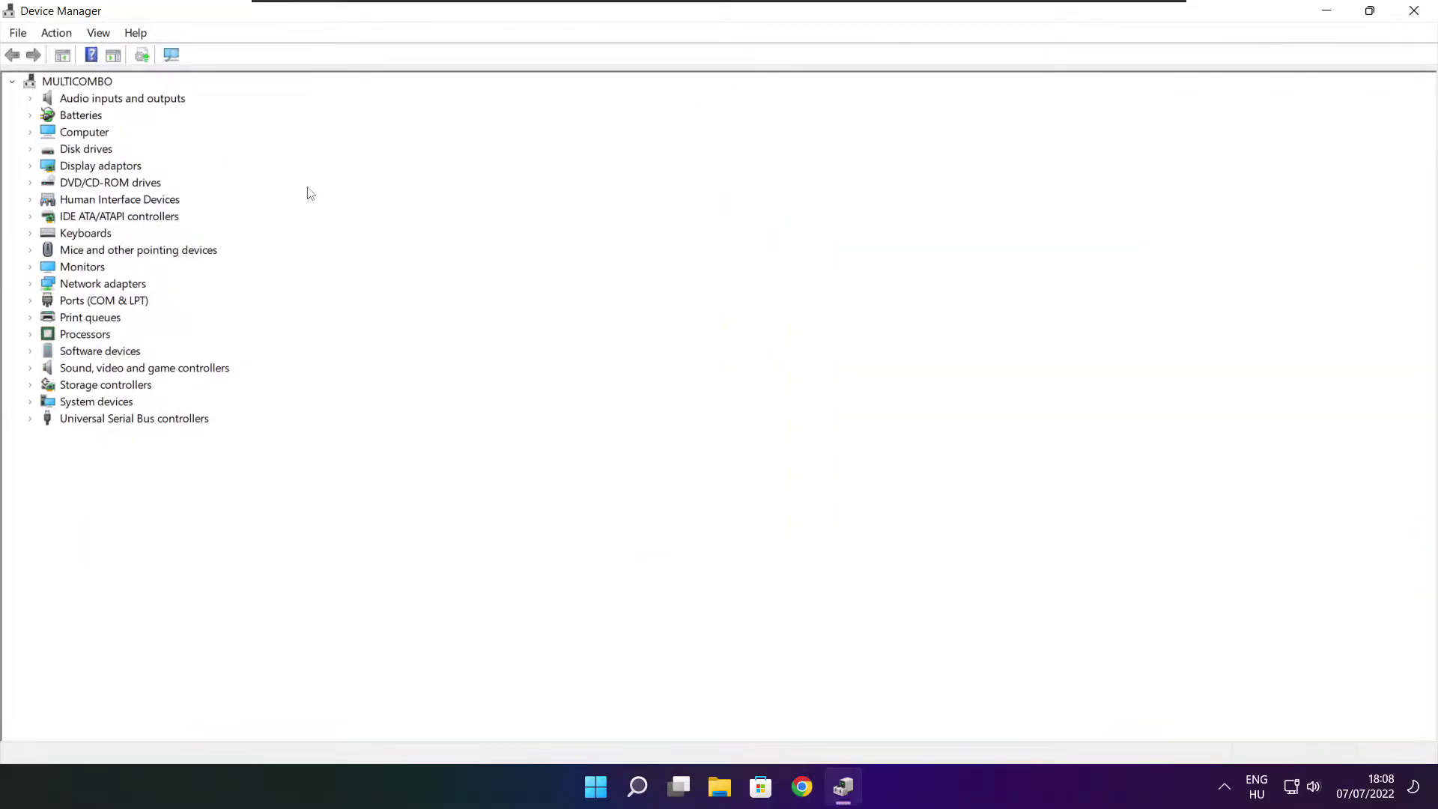
click(72, 170)
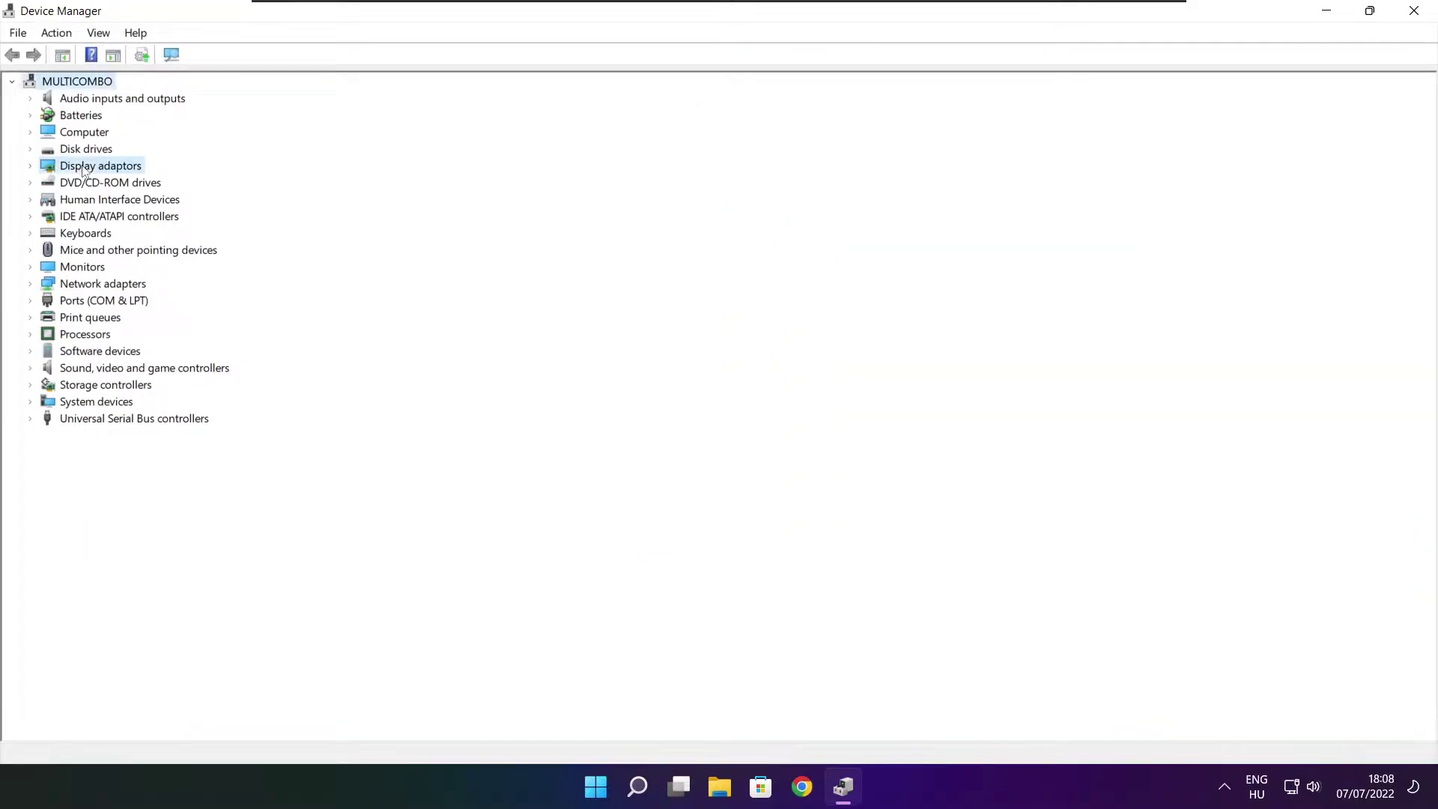
click(31, 166)
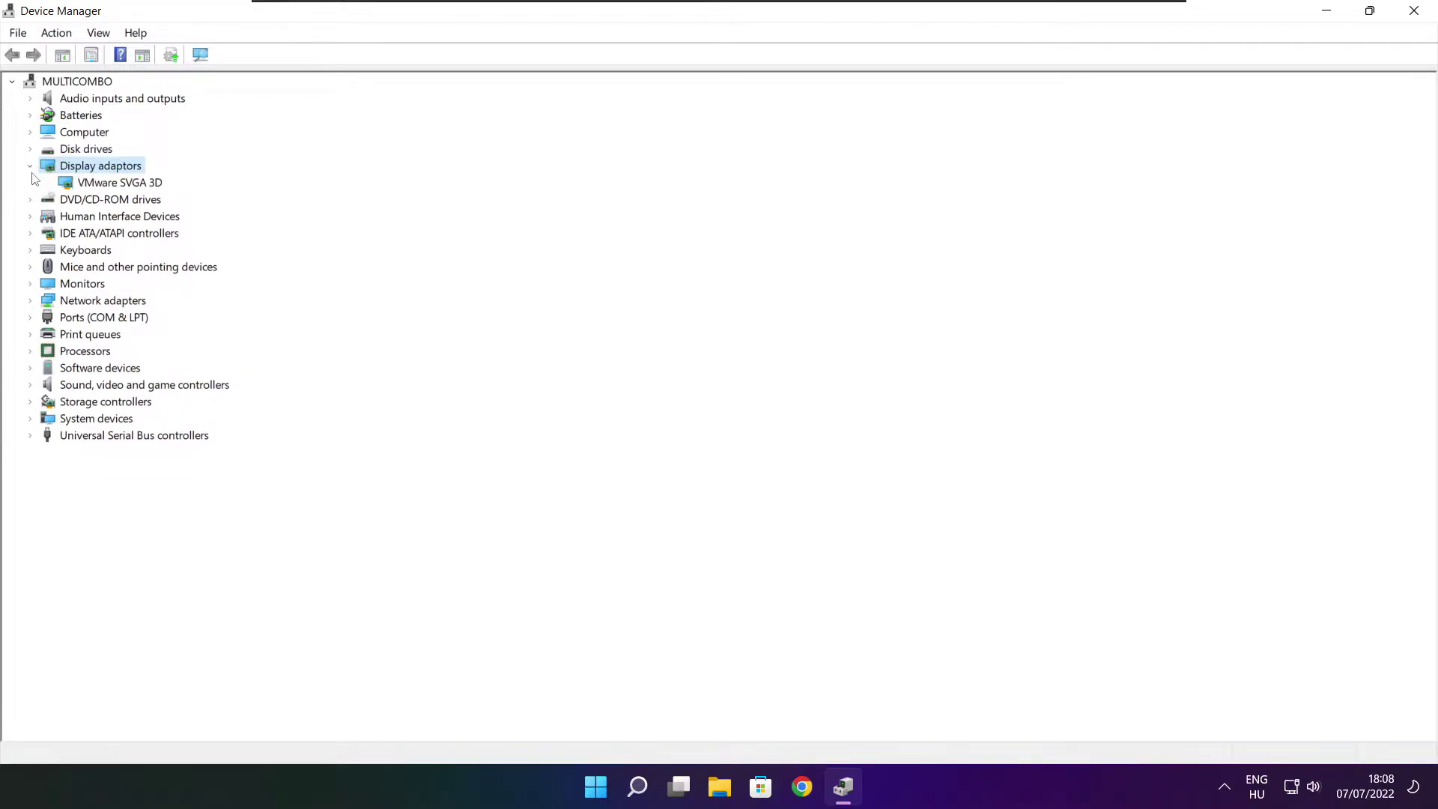
click(143, 186)
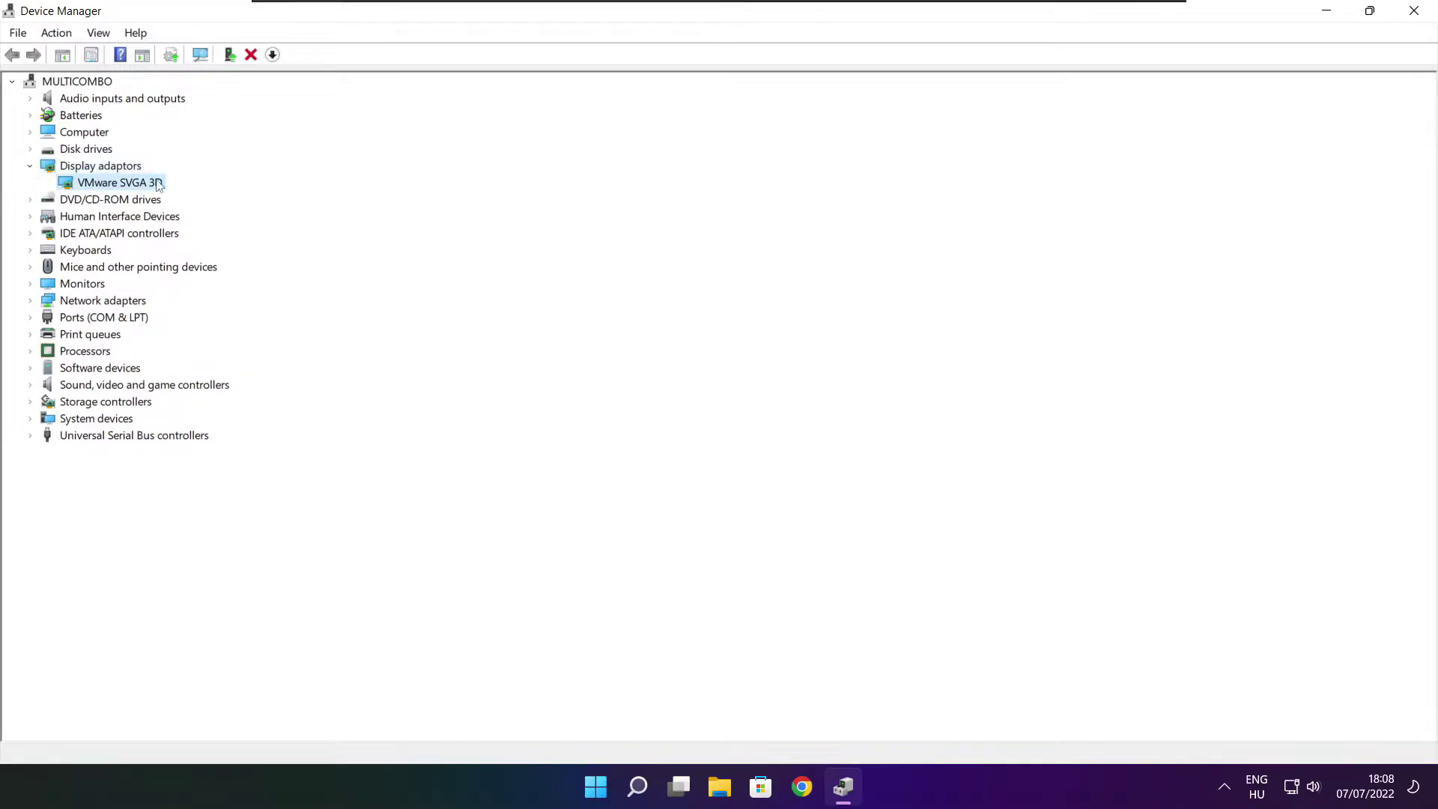
right_click(103, 183)
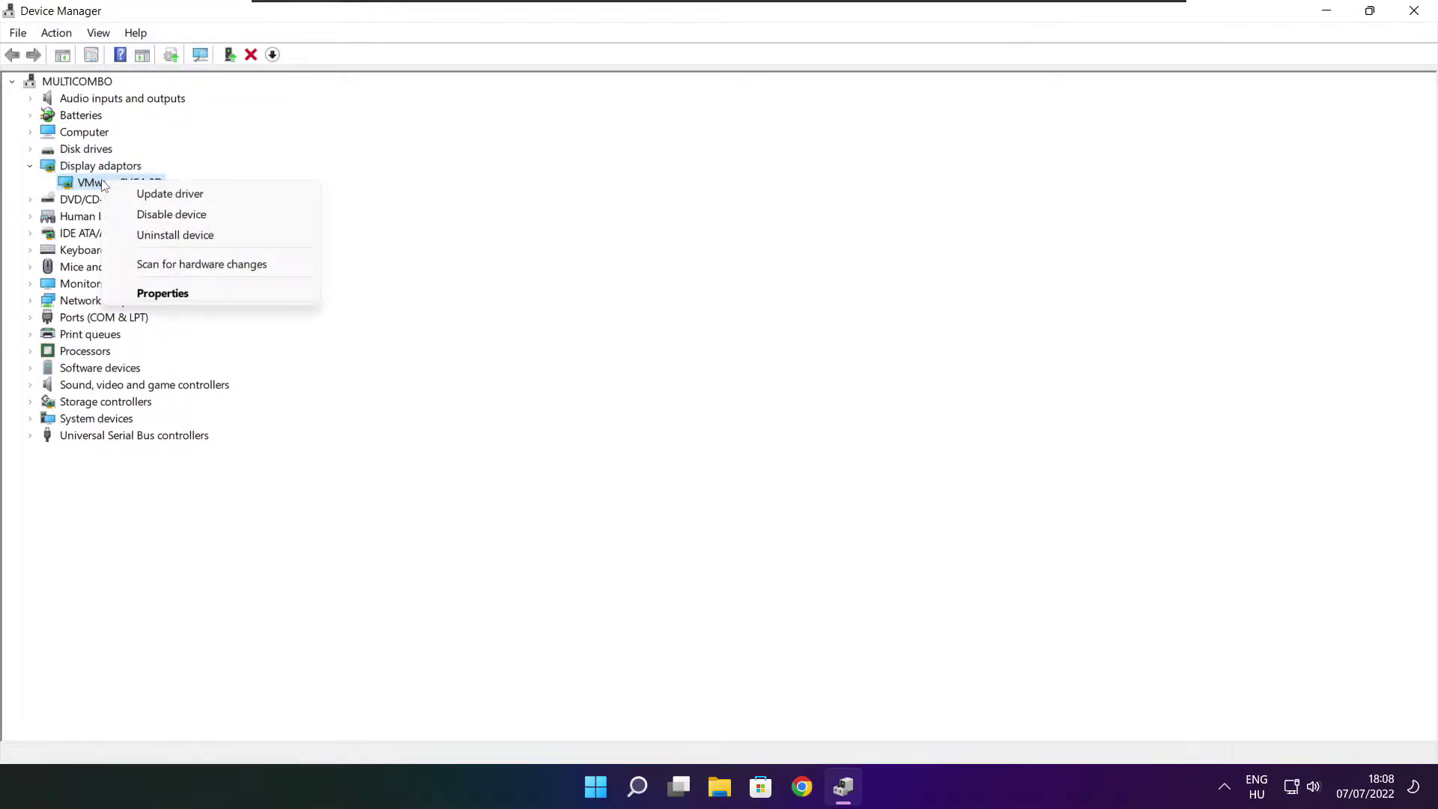
click(206, 196)
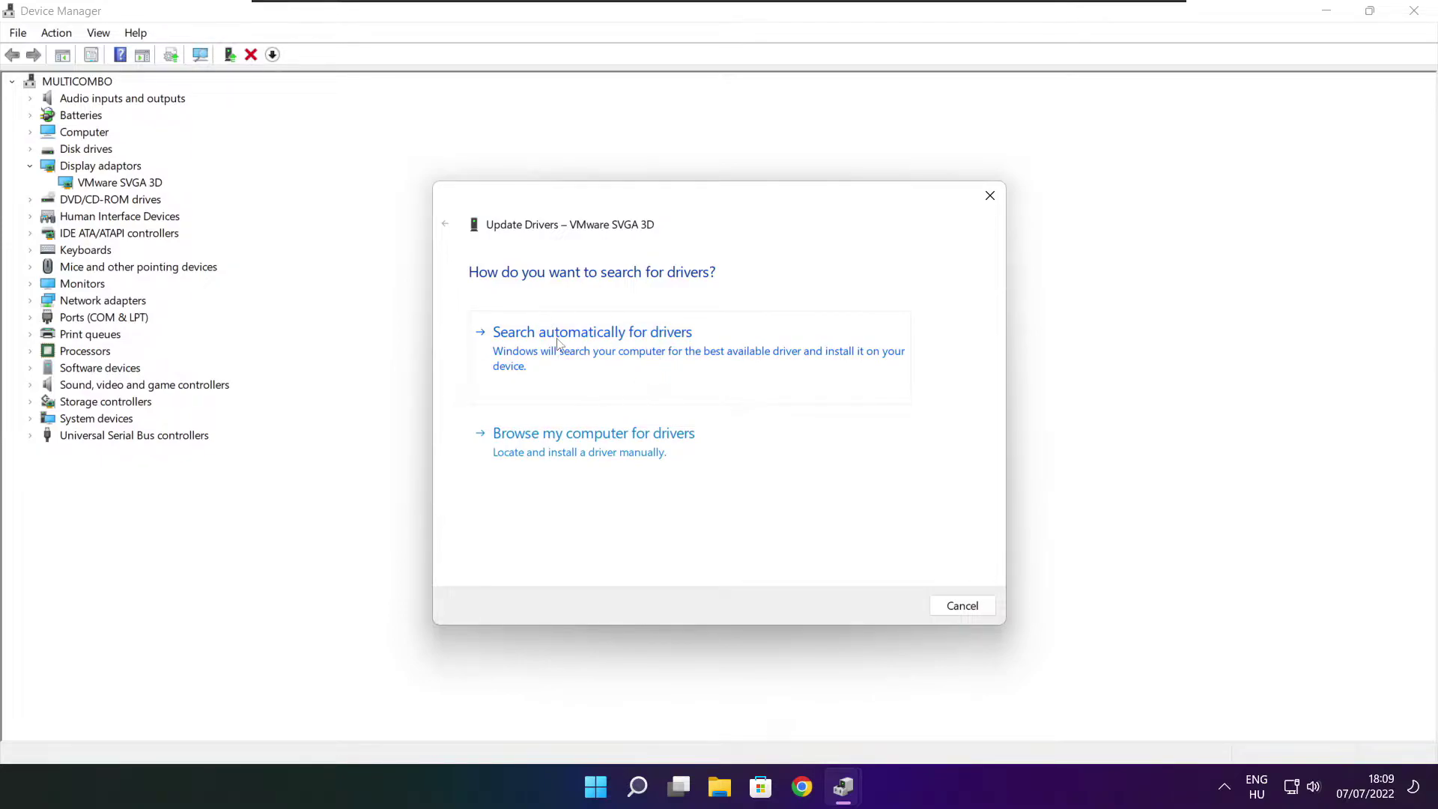
click(662, 360)
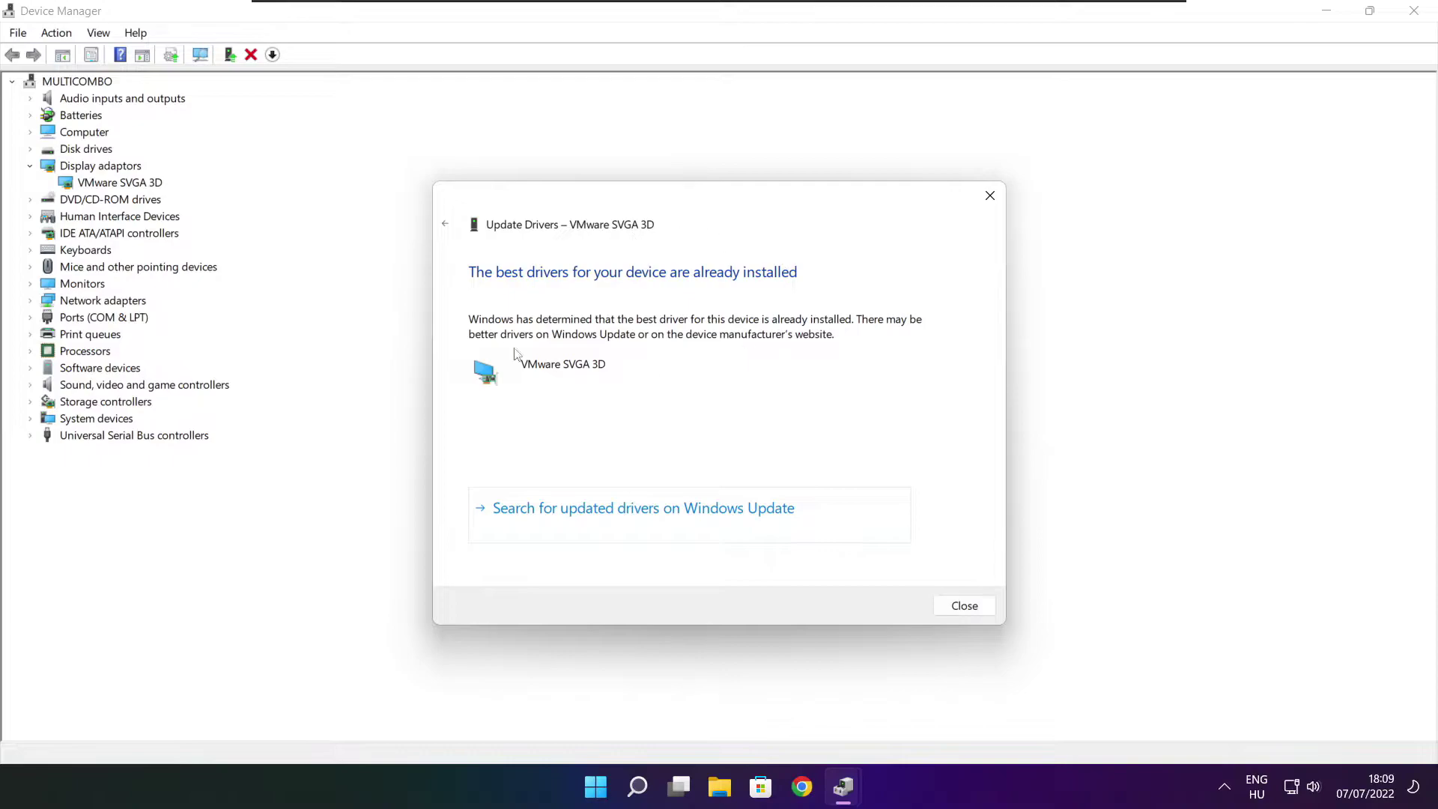
click(964, 605)
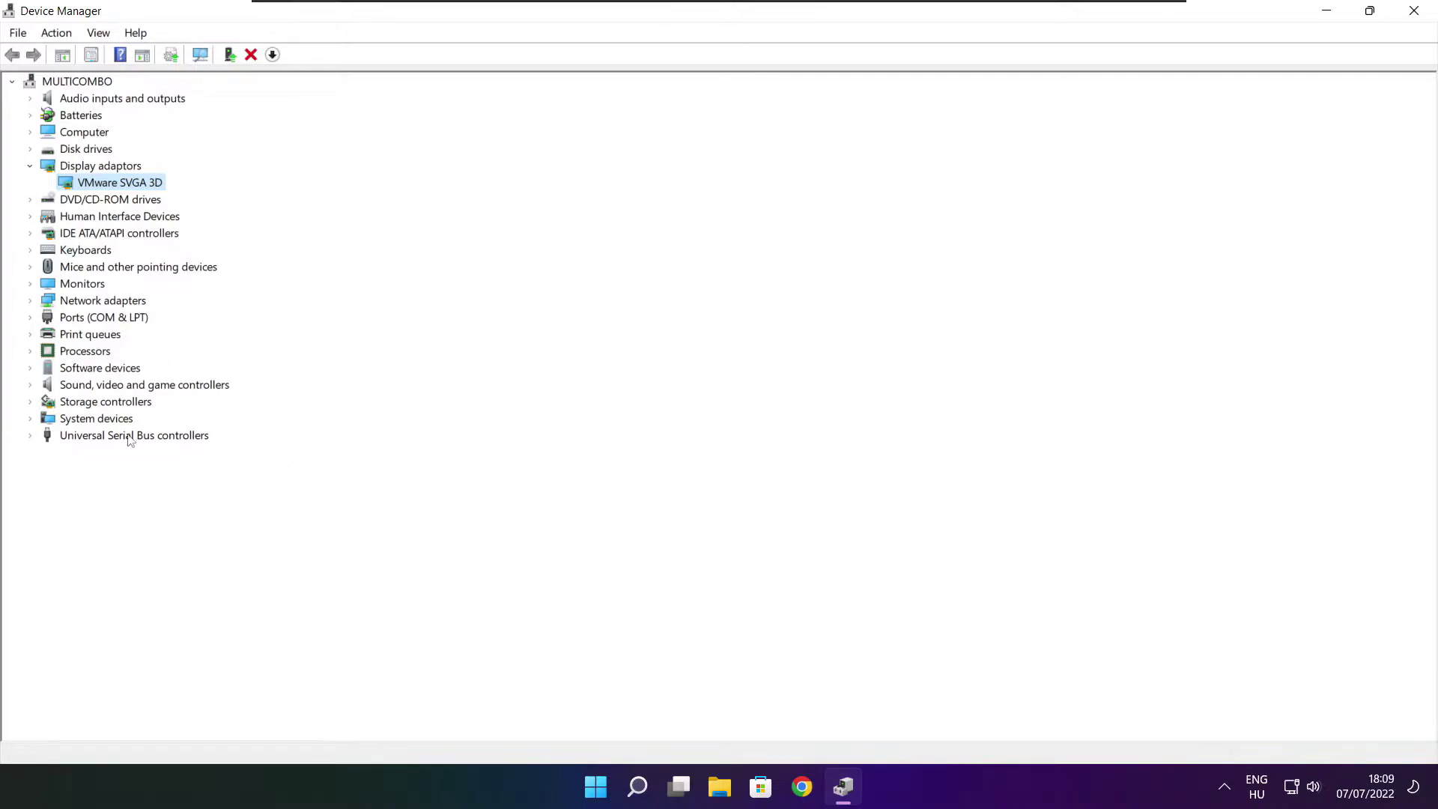
Step: Confirm the High Definition Audio Device driver is up to date, then close Device Manager
click(46, 385)
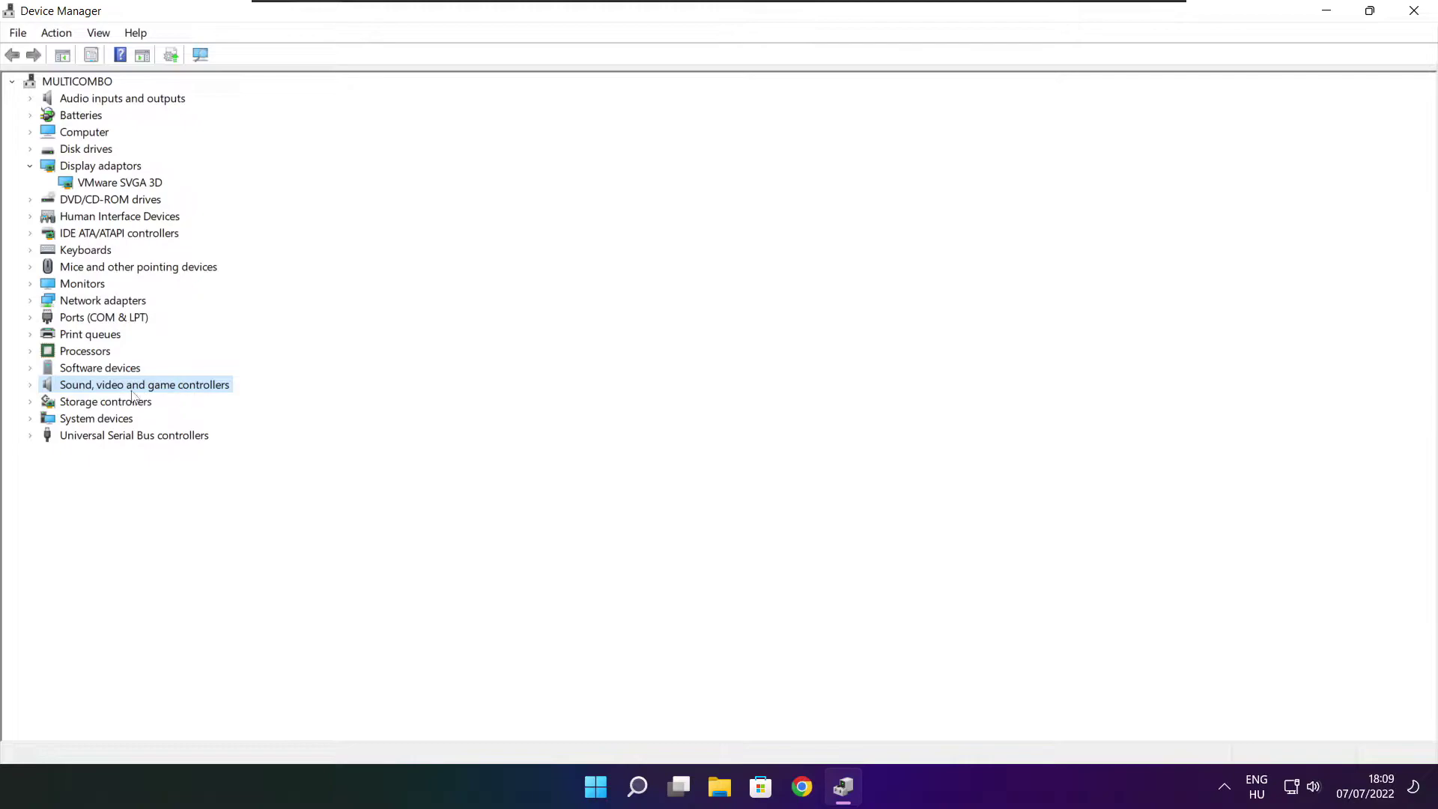
click(32, 387)
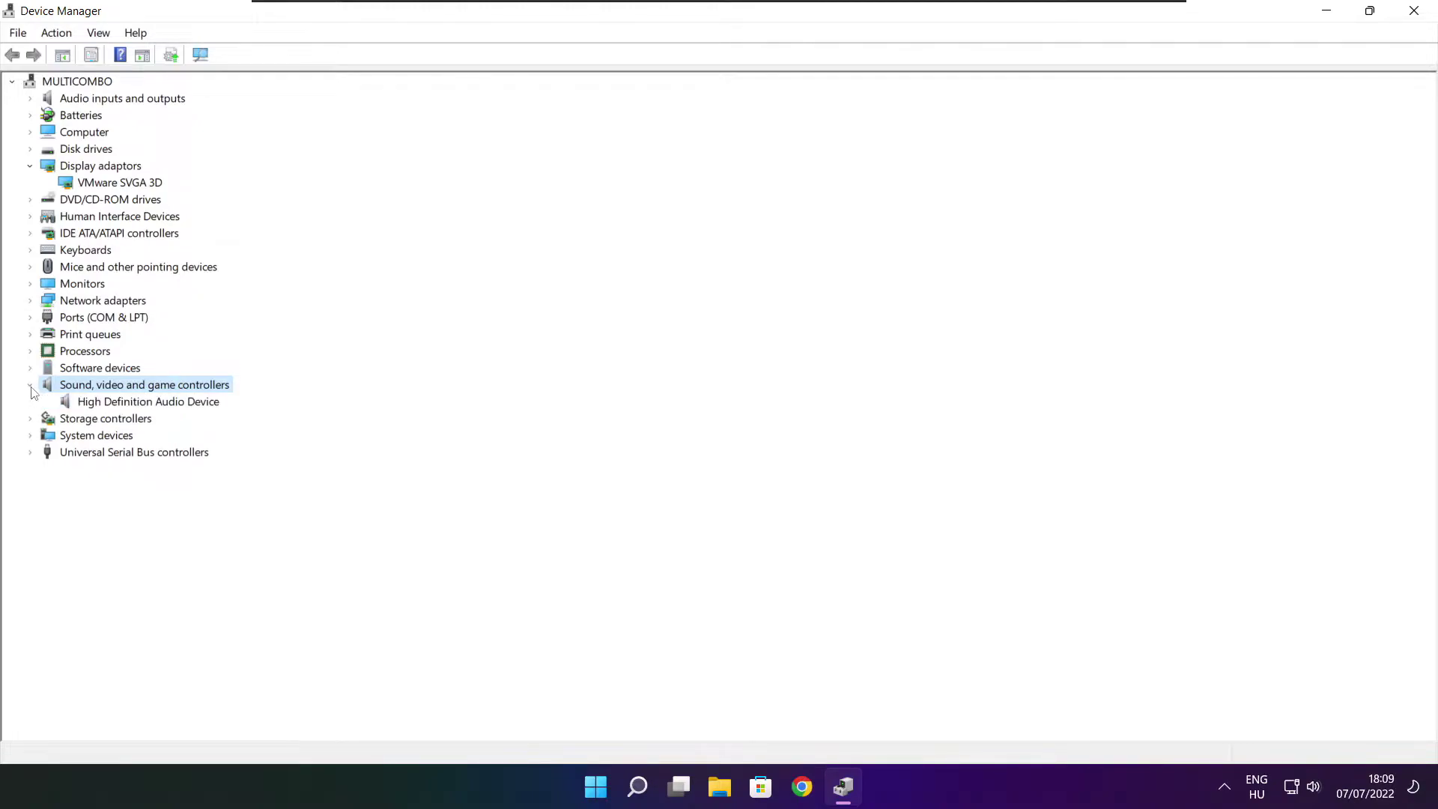
click(165, 408)
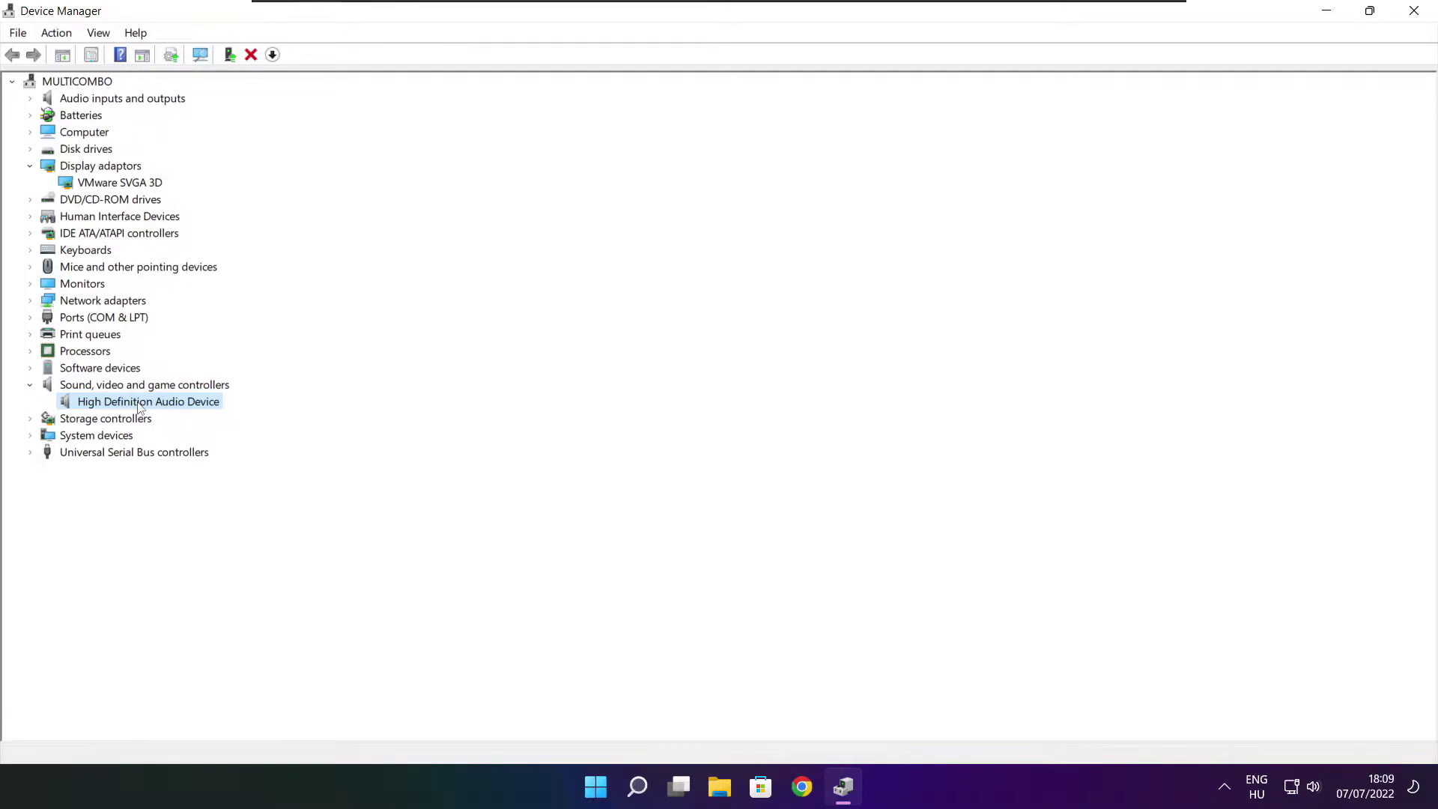
right_click(140, 408)
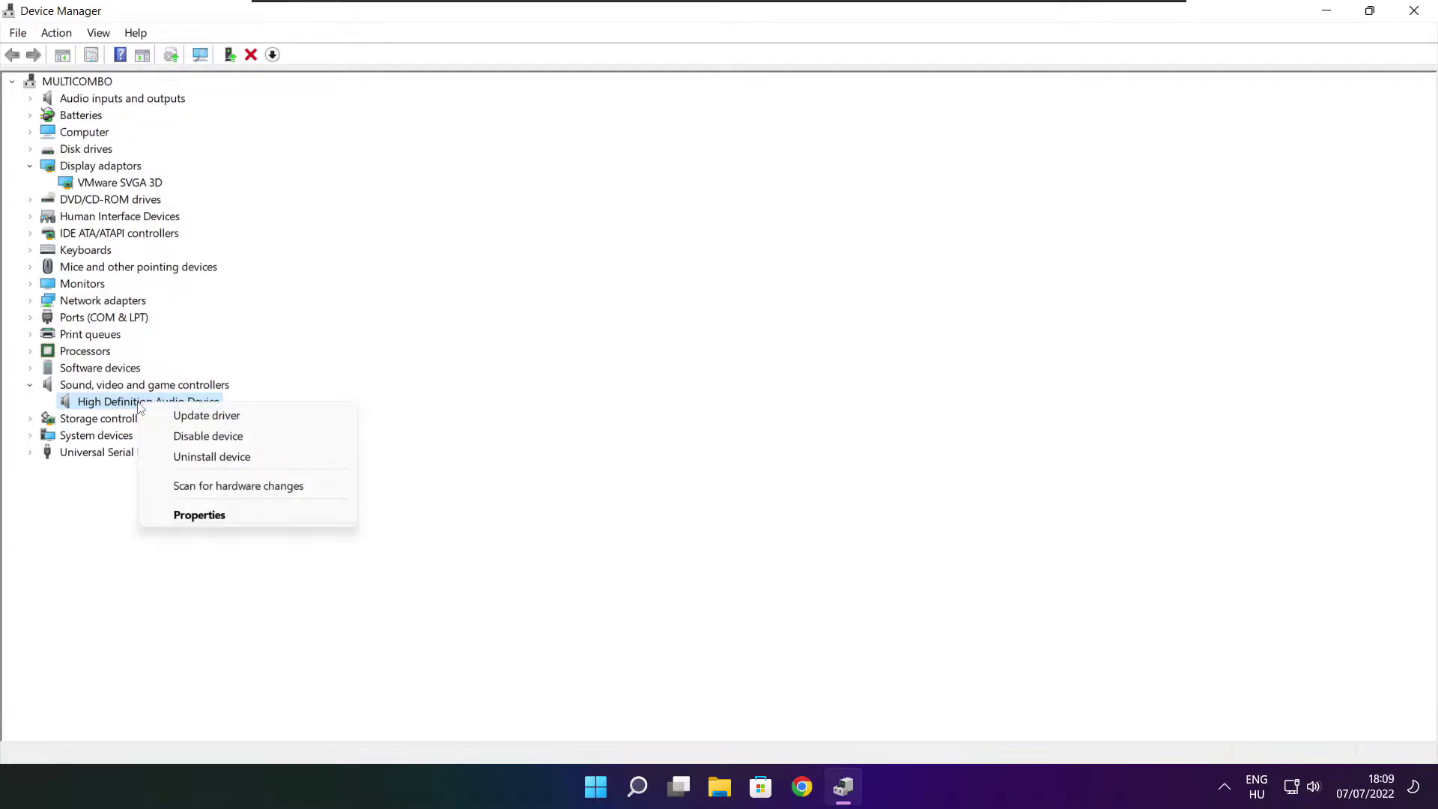
click(280, 421)
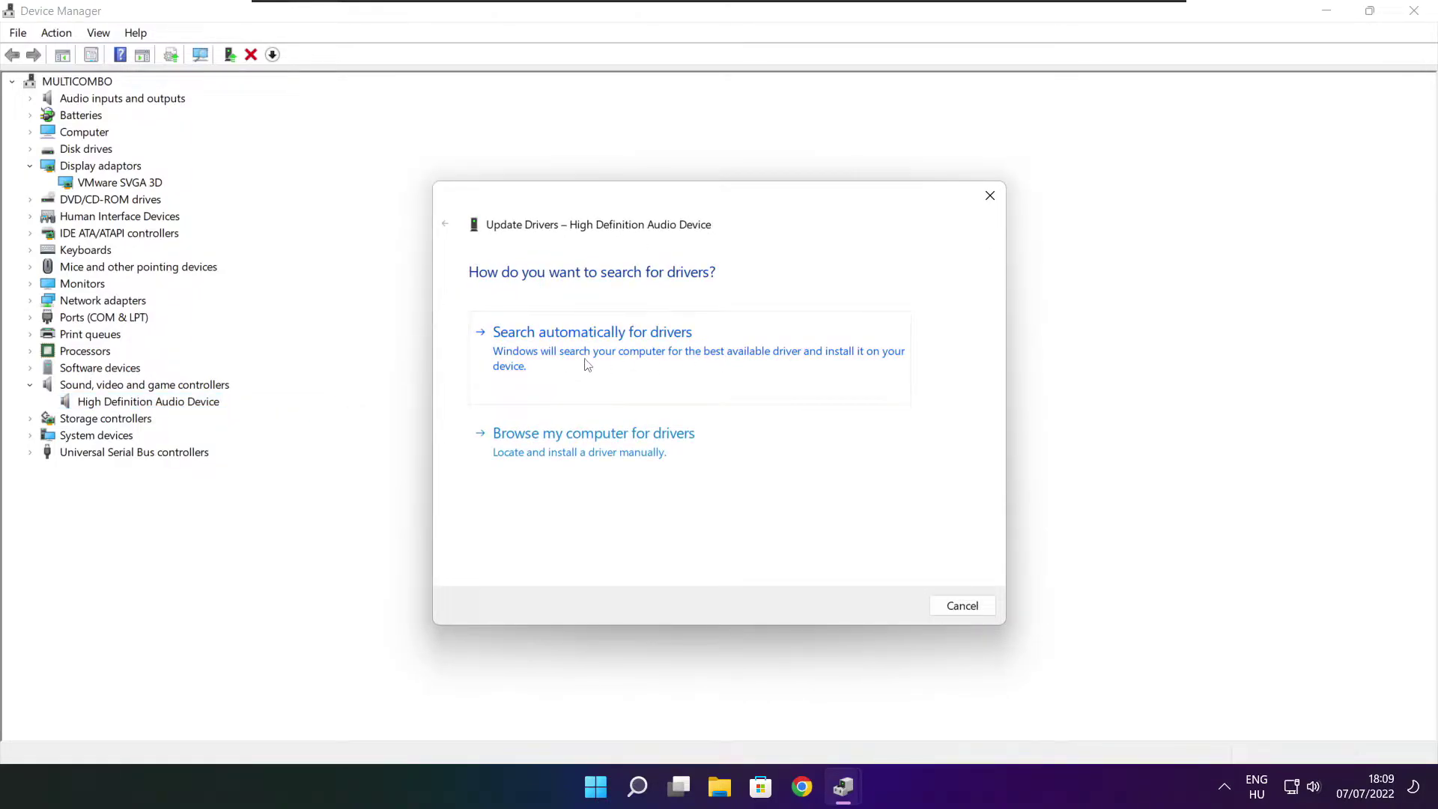
click(625, 356)
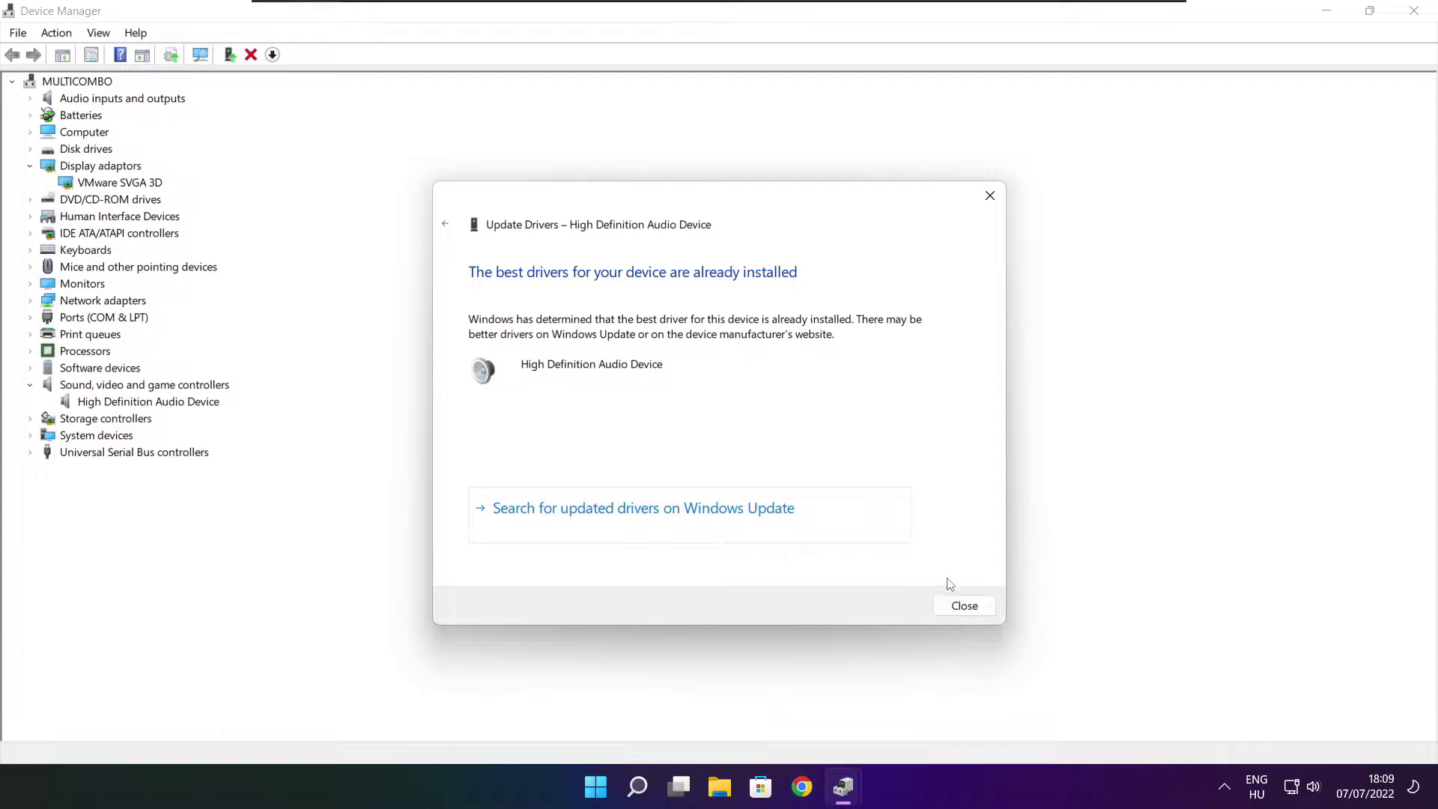
click(964, 606)
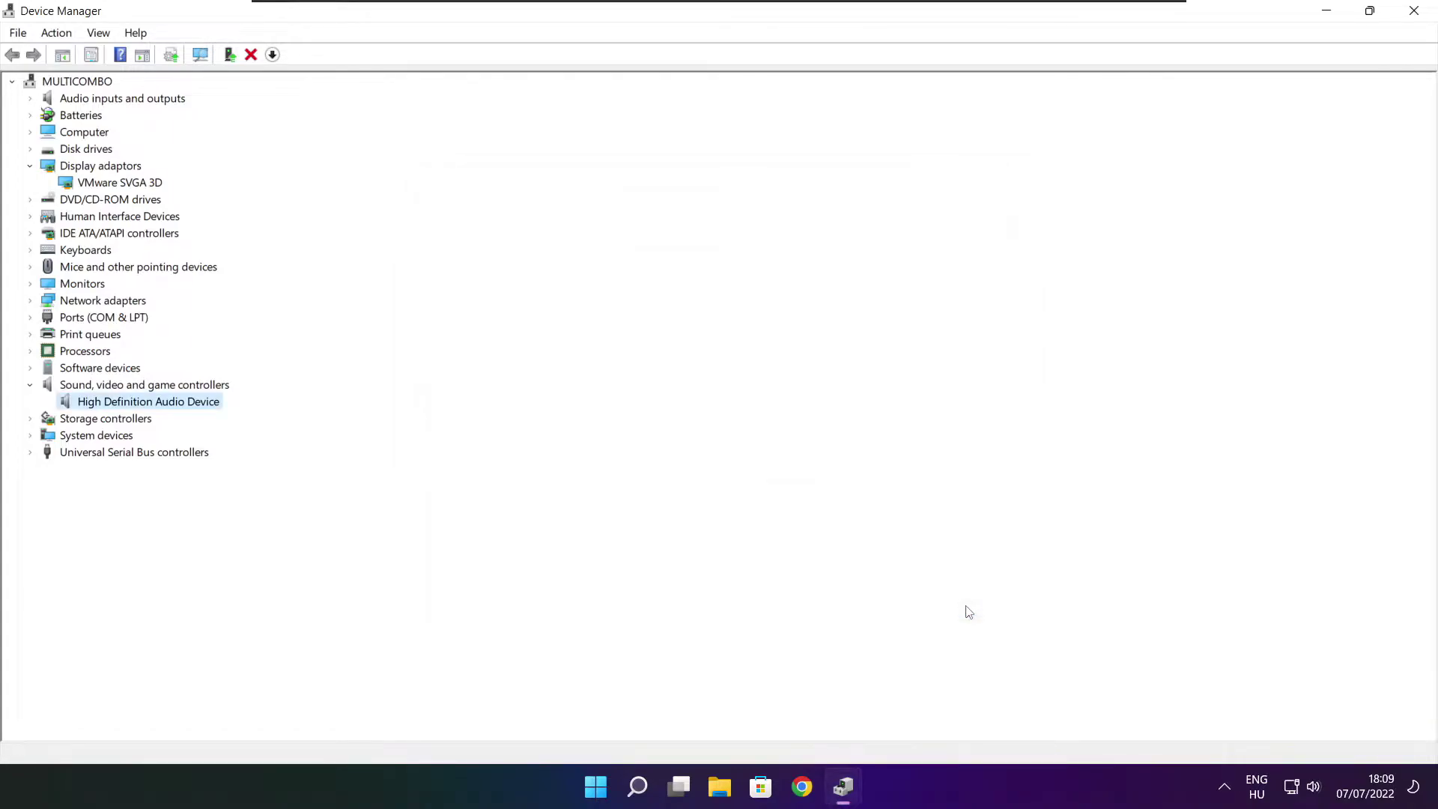
click(1416, 11)
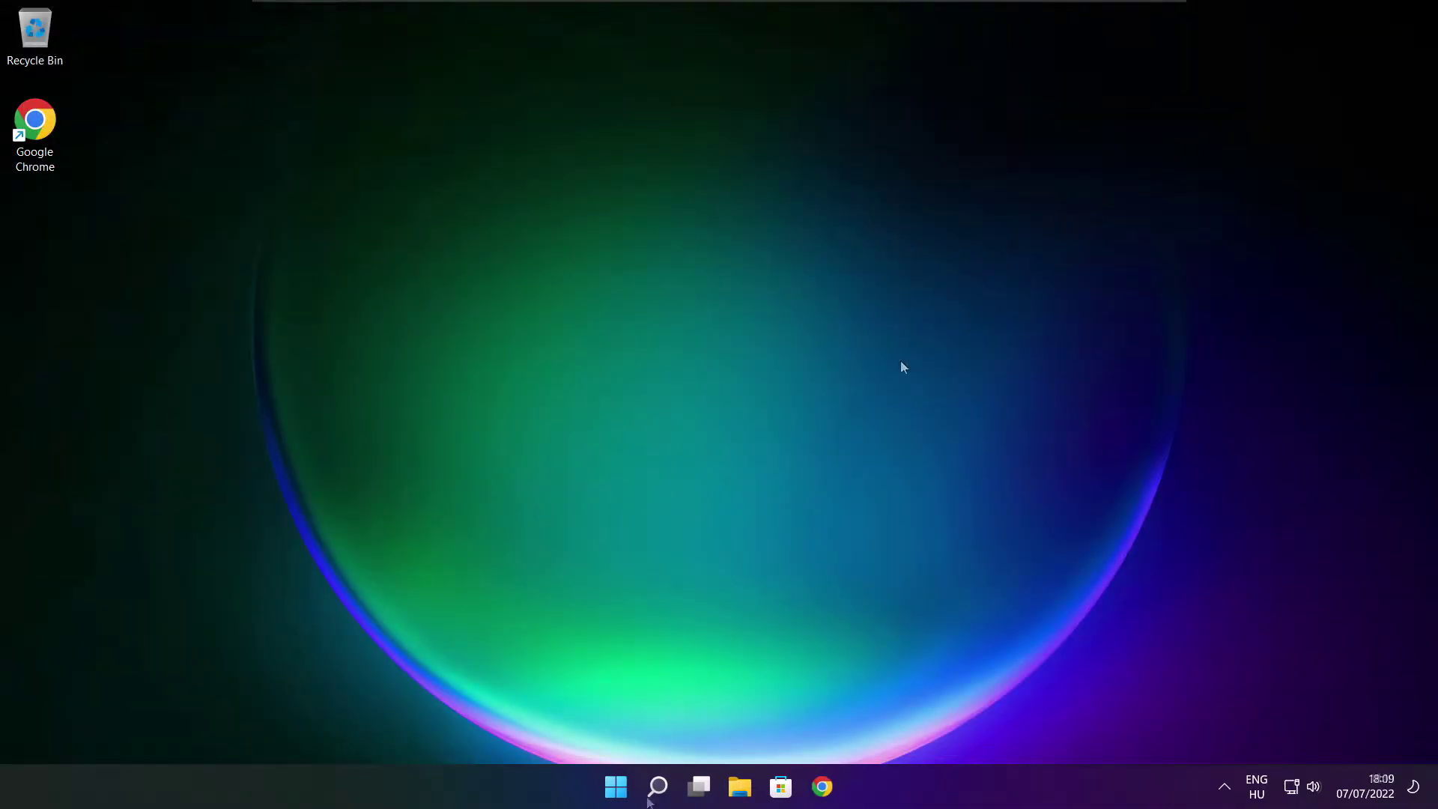
Step: Search 'edit power plan' and open the High performance plan's settings page
right_click(657, 787)
click(659, 786)
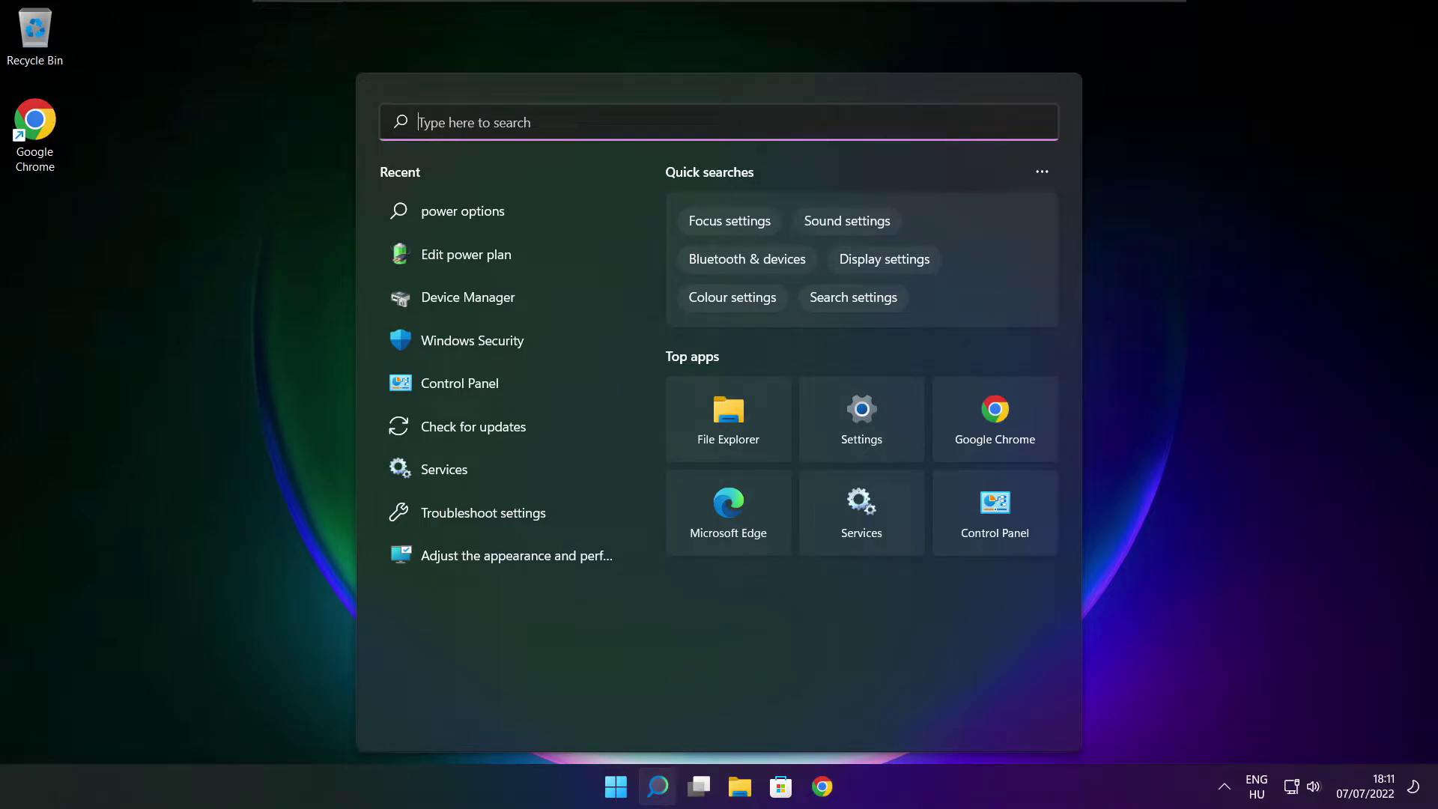
text(edit p)
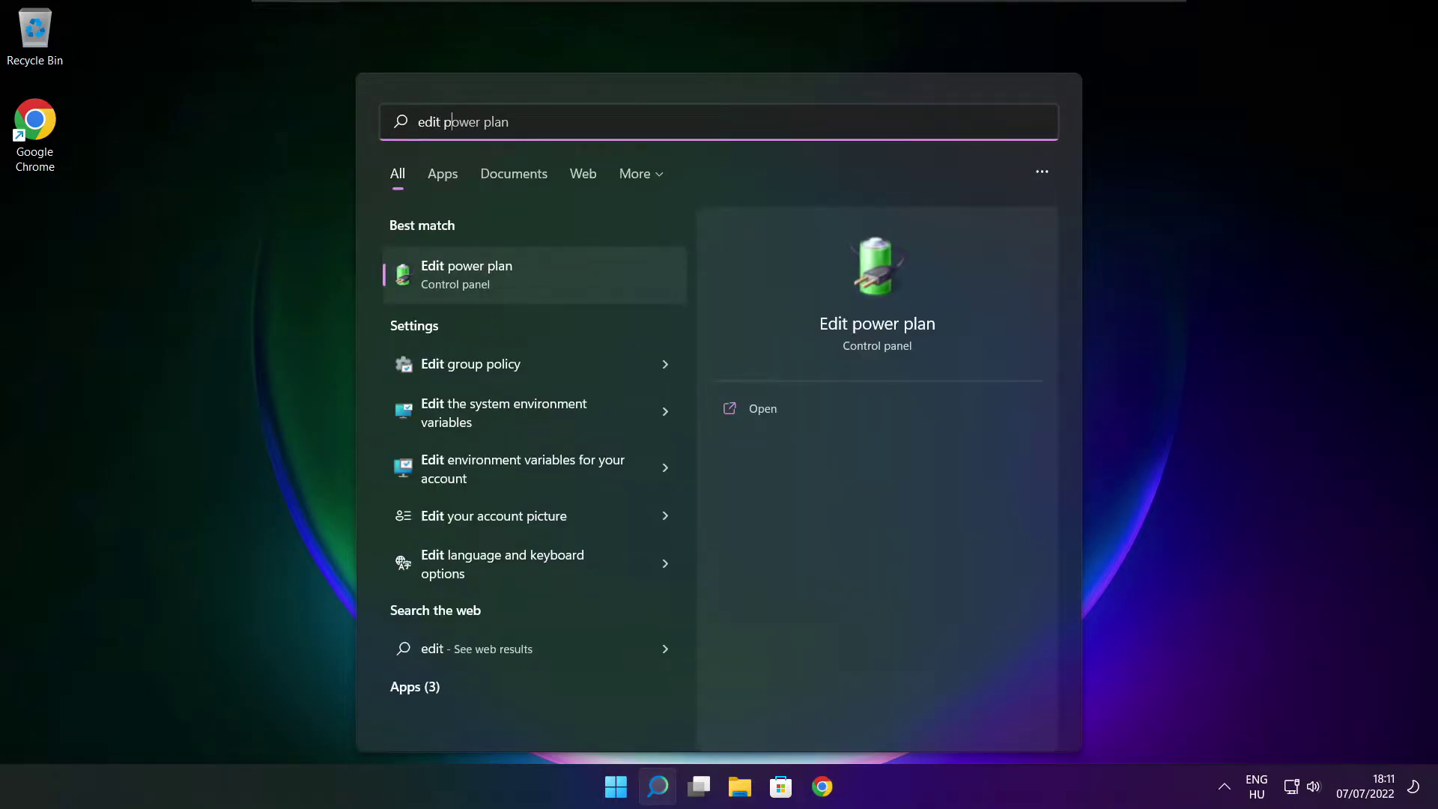
text(ower plan)
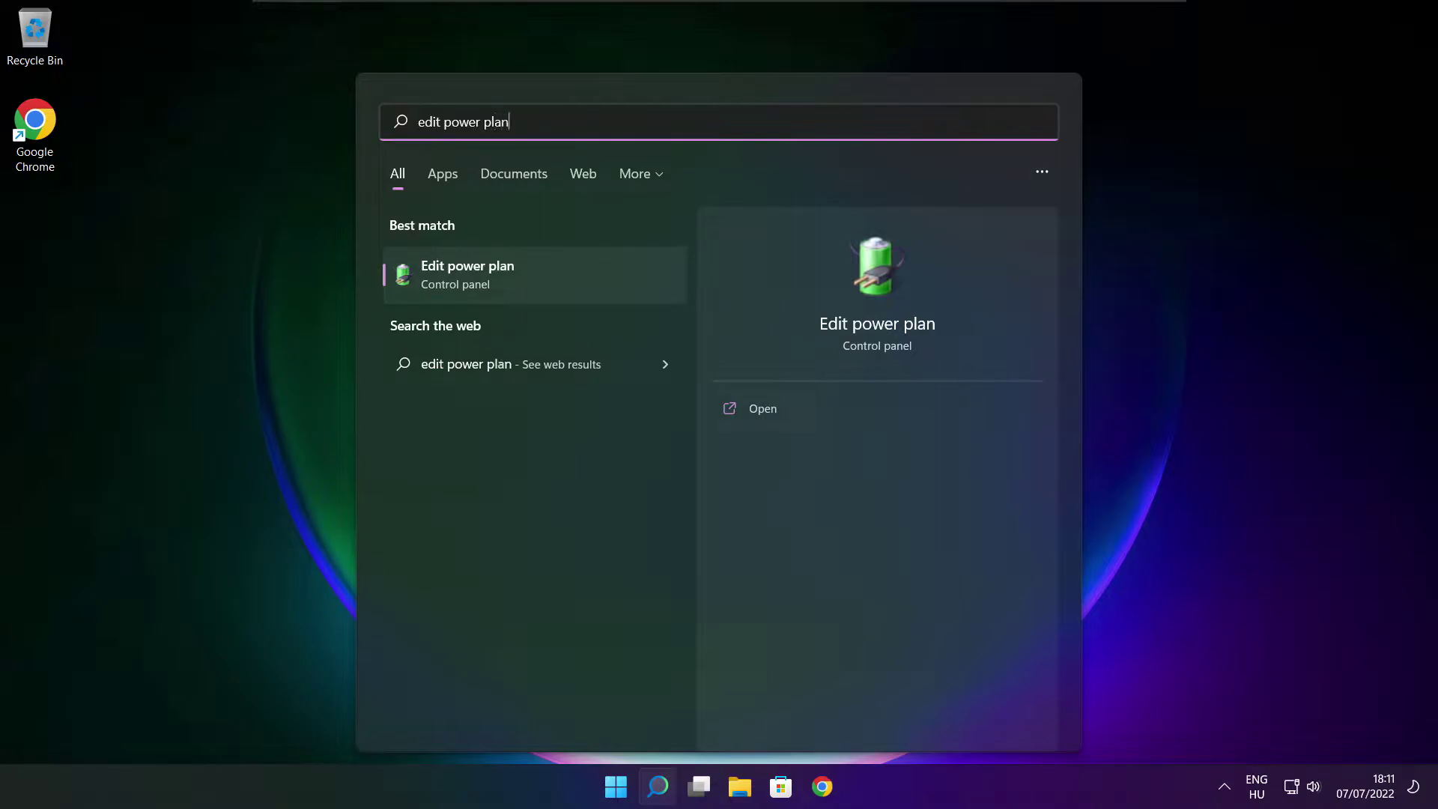
click(566, 280)
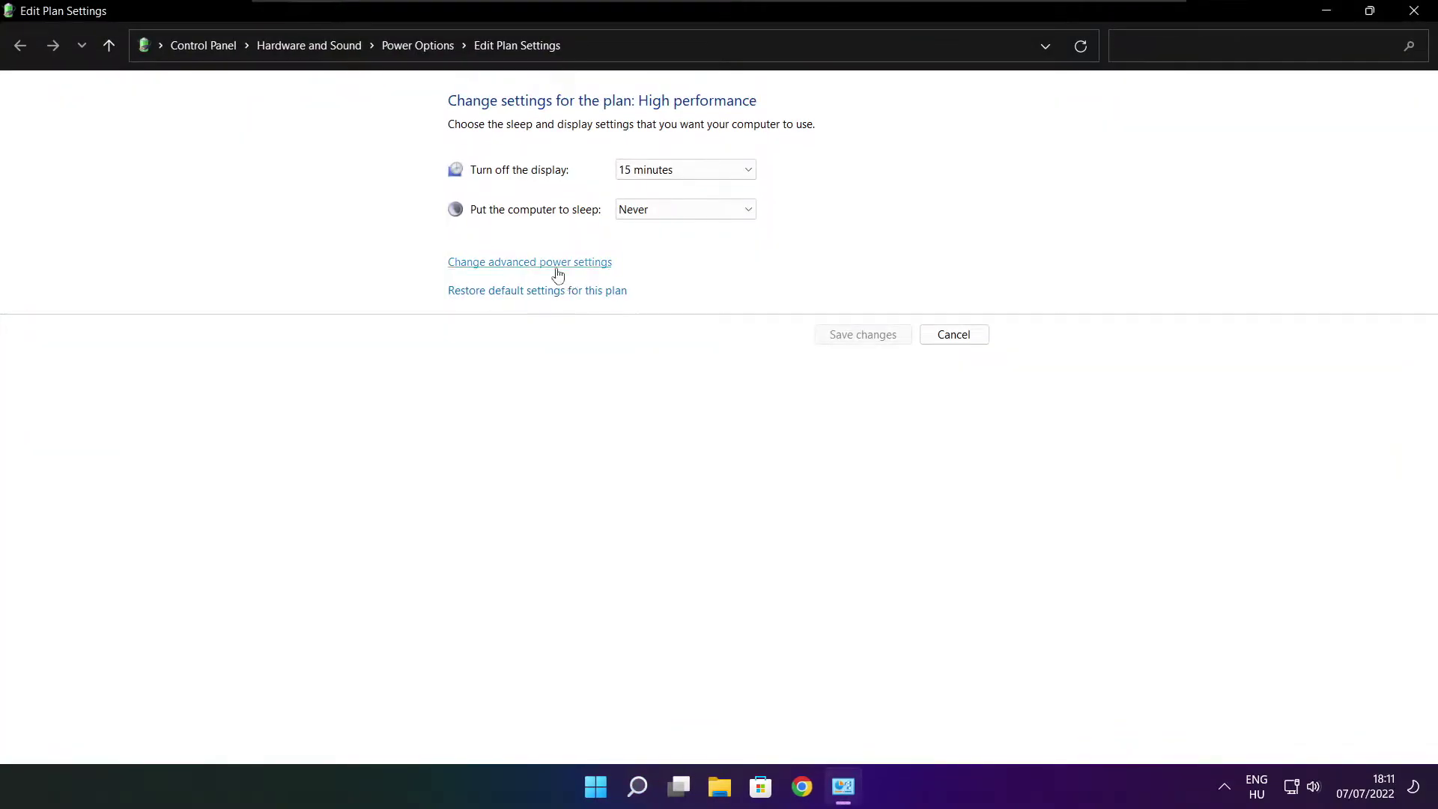
Step: Select High performance in Power Options and close the window
click(427, 54)
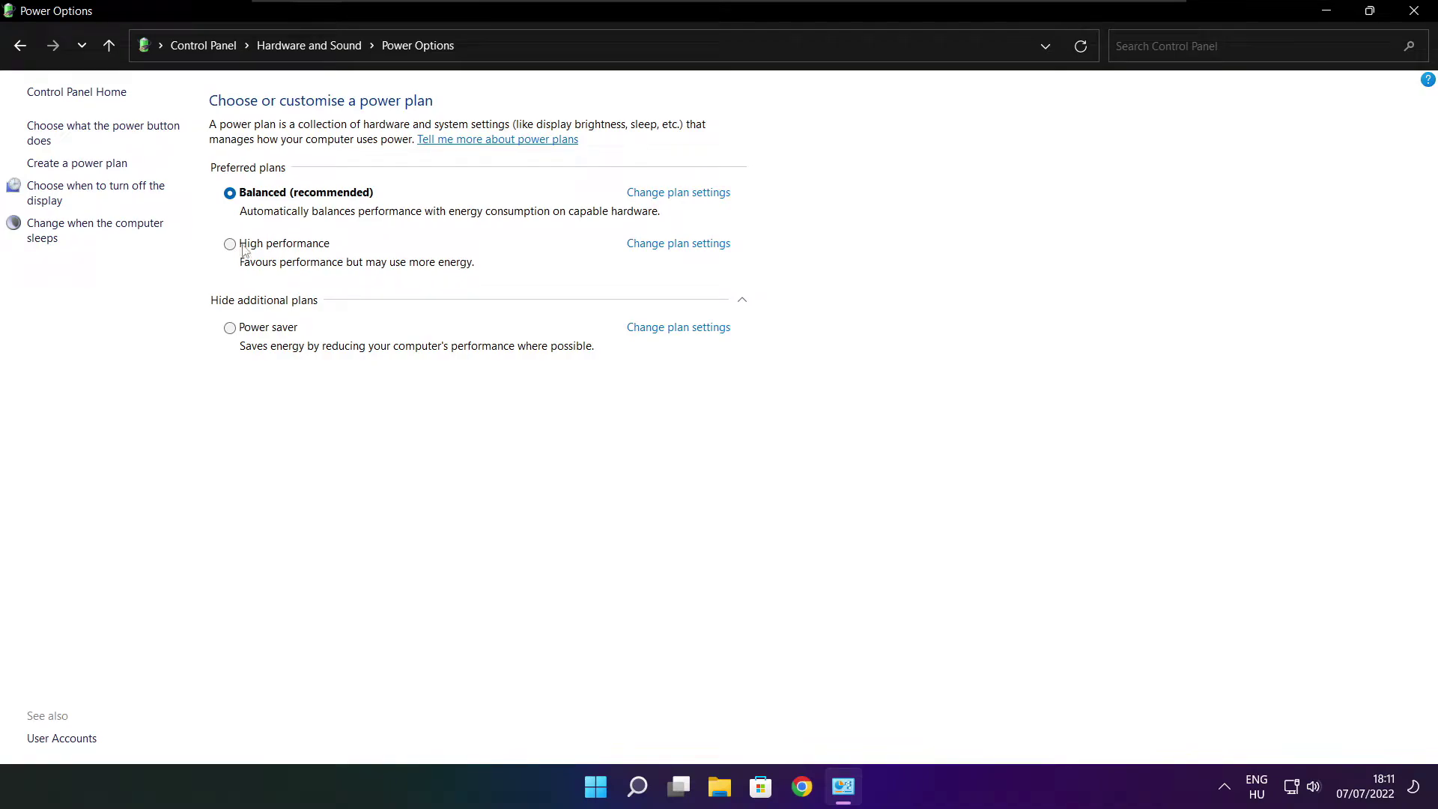
mouse_move(299, 257)
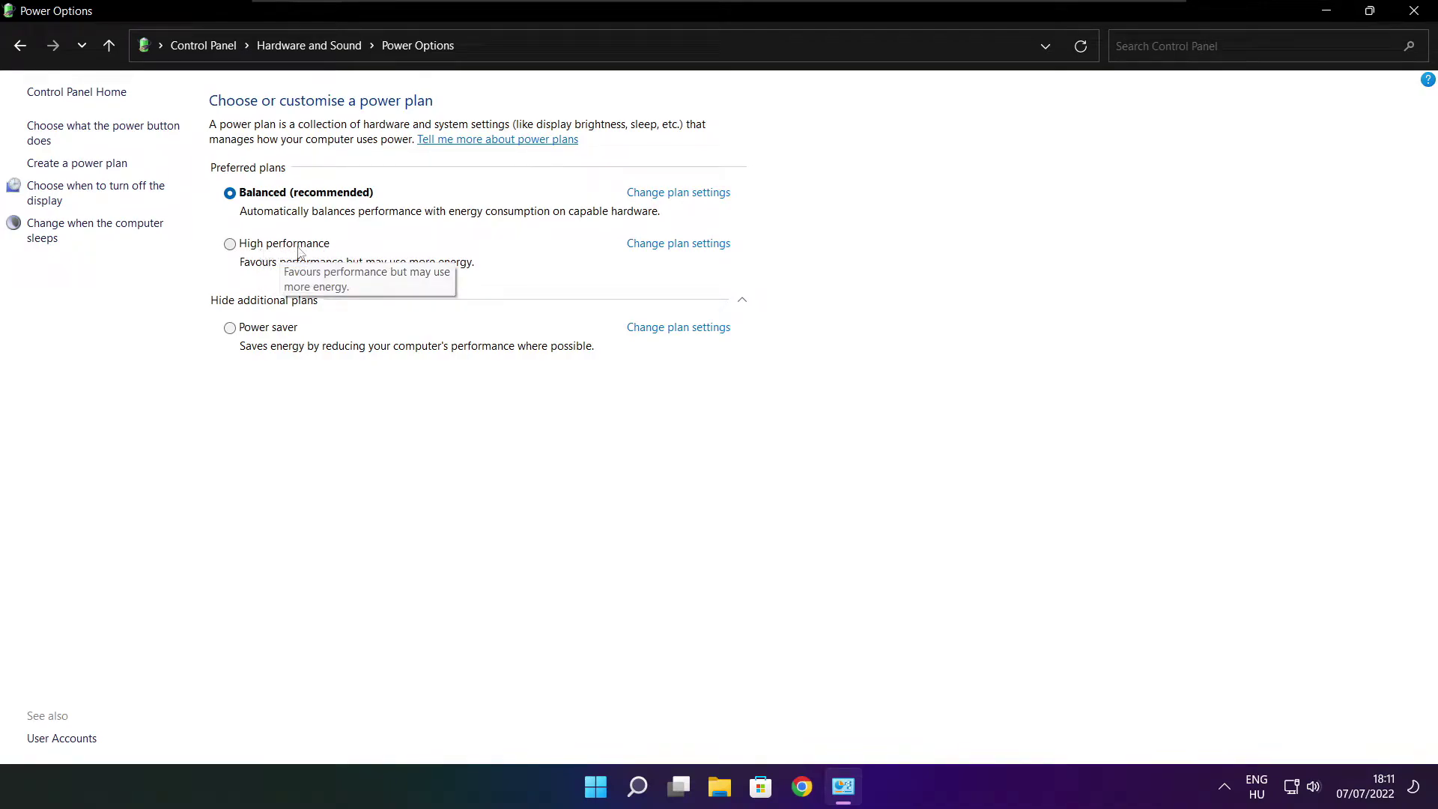
click(229, 244)
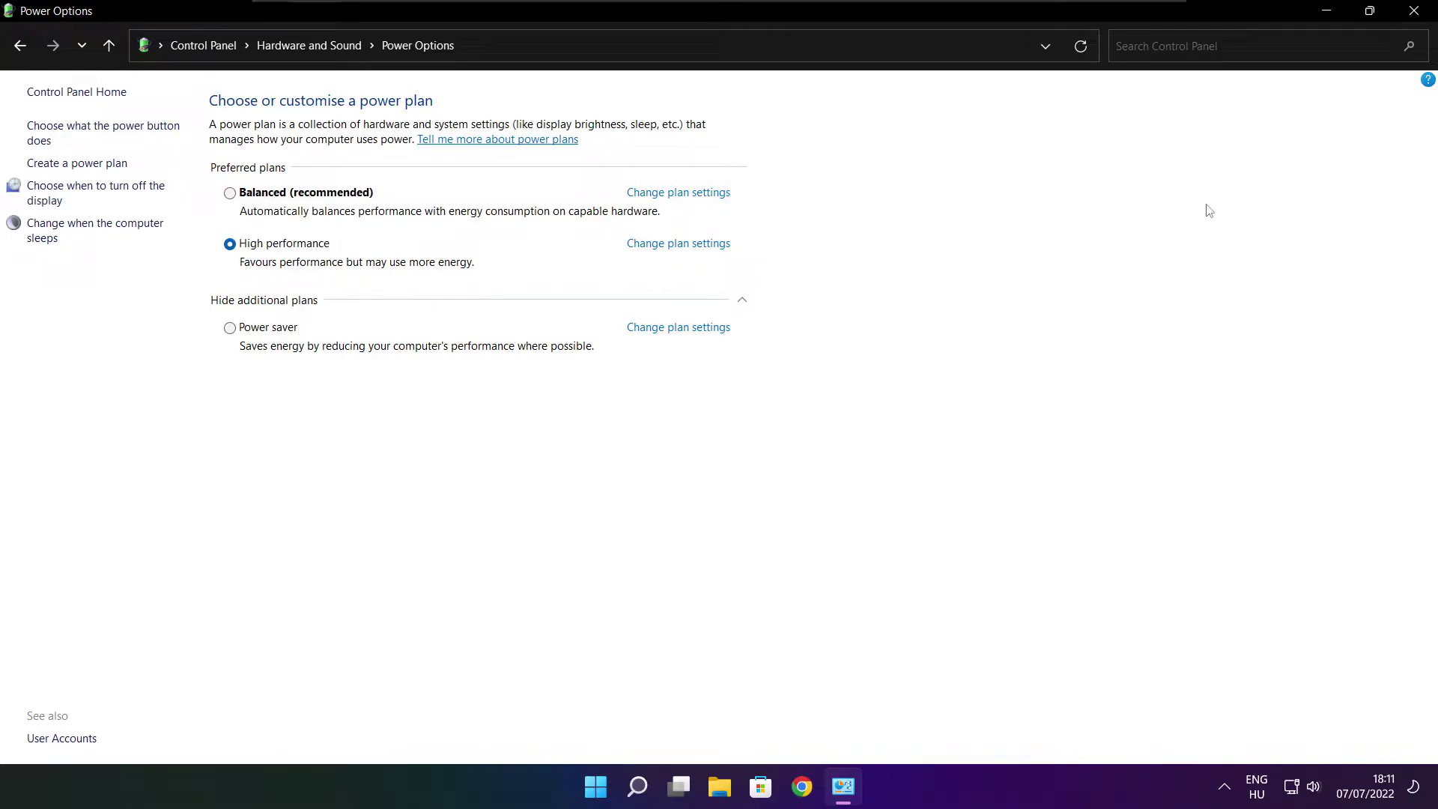
click(1418, 10)
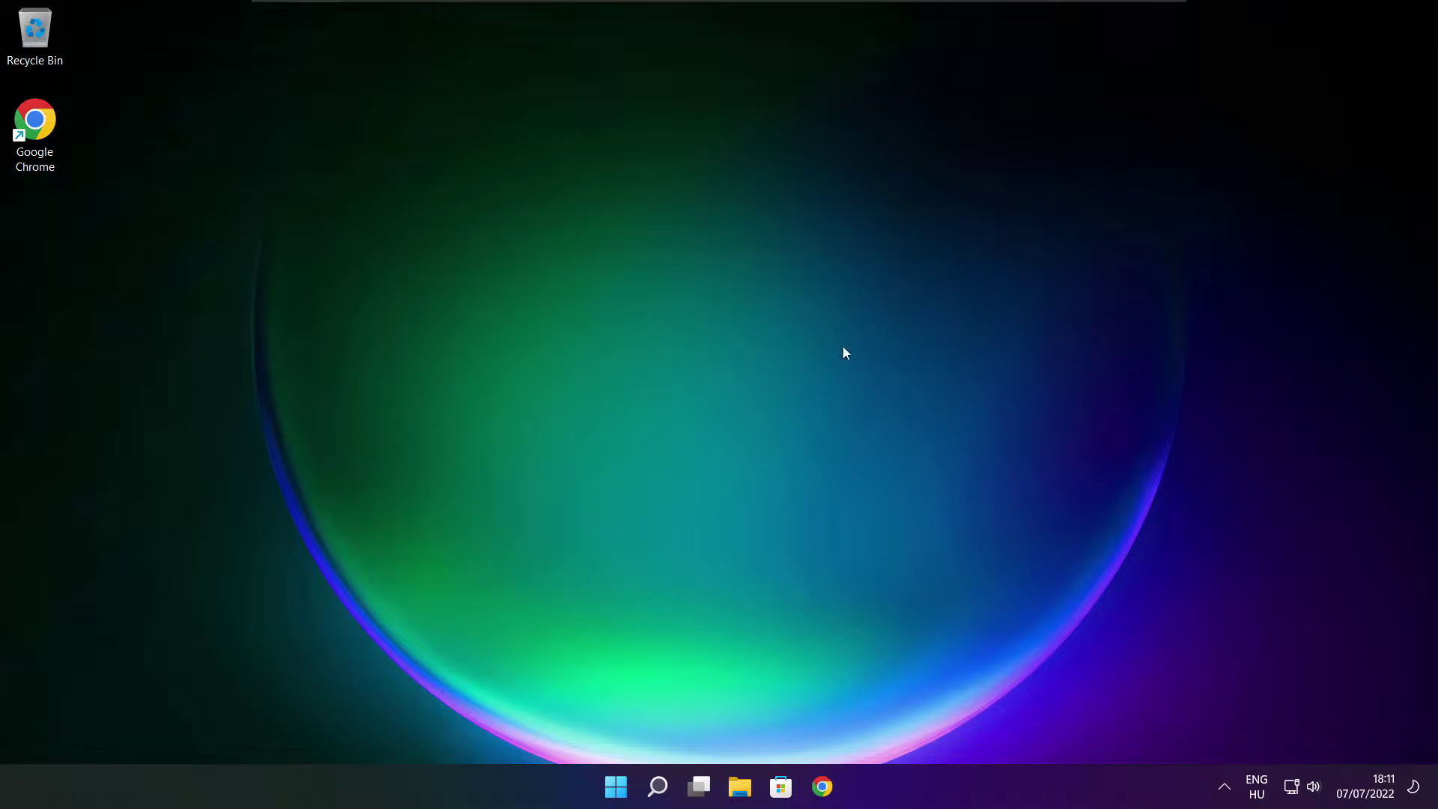
Step: Search 'game mode' and open the Gaming › Game Mode settings page
right_click(659, 787)
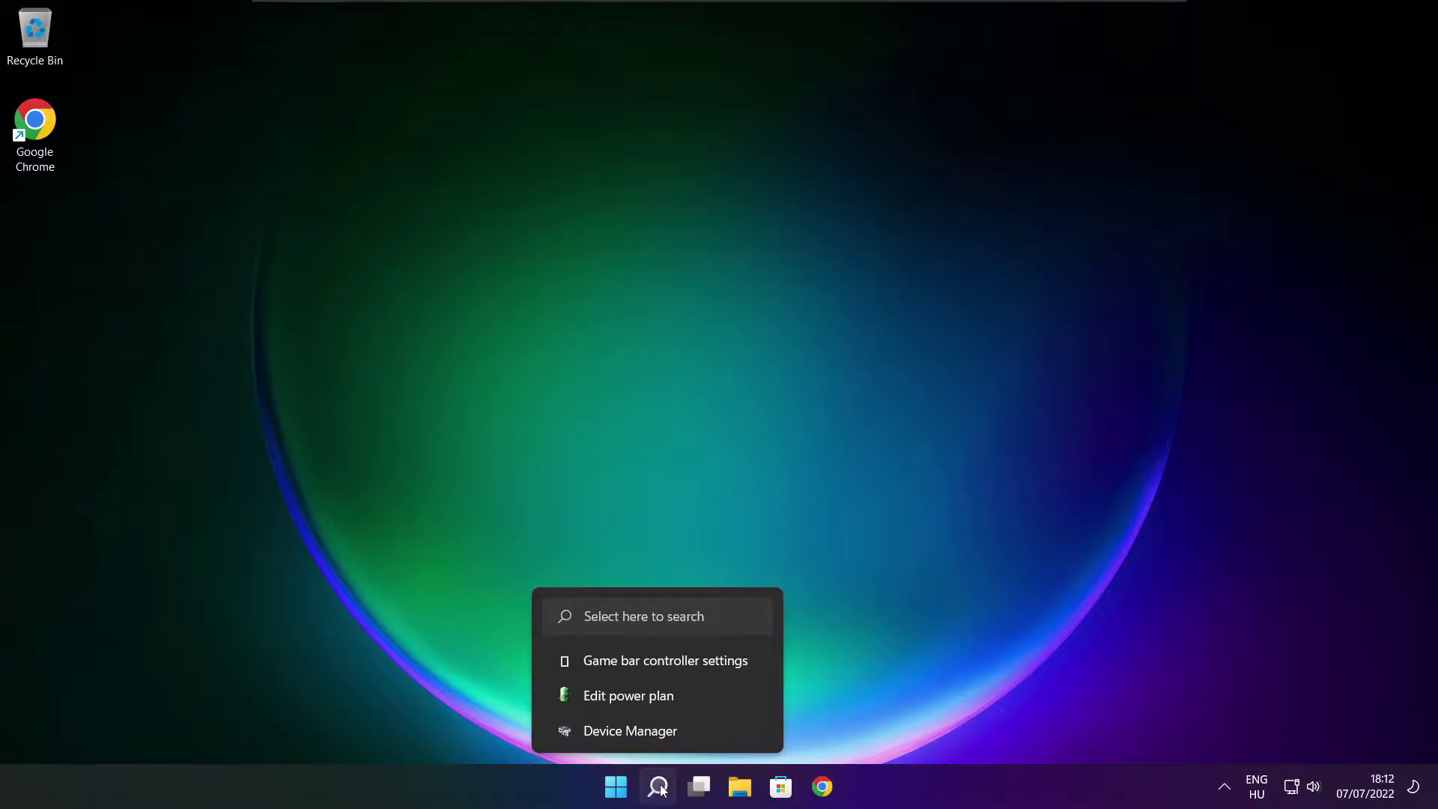
click(659, 787)
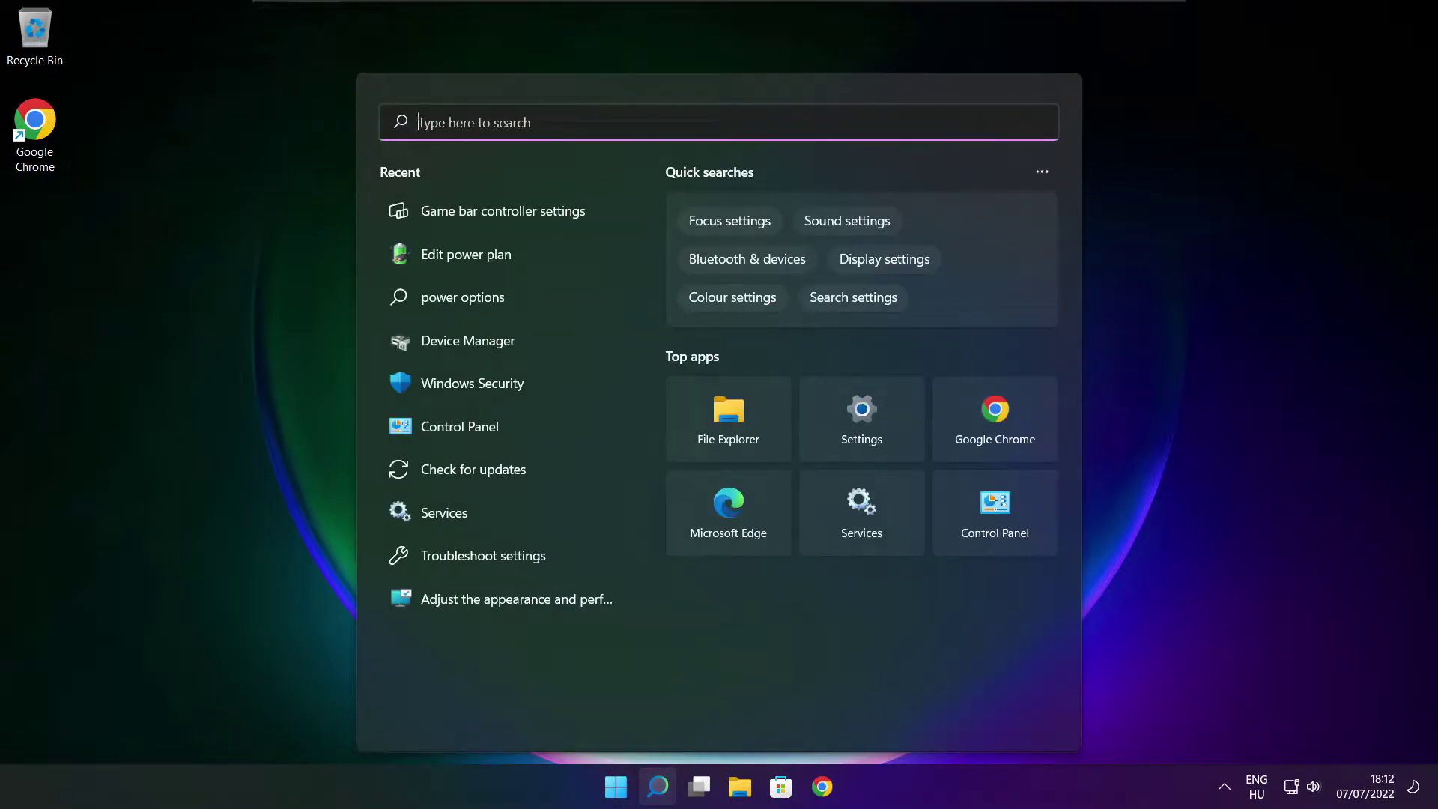
text(ga)
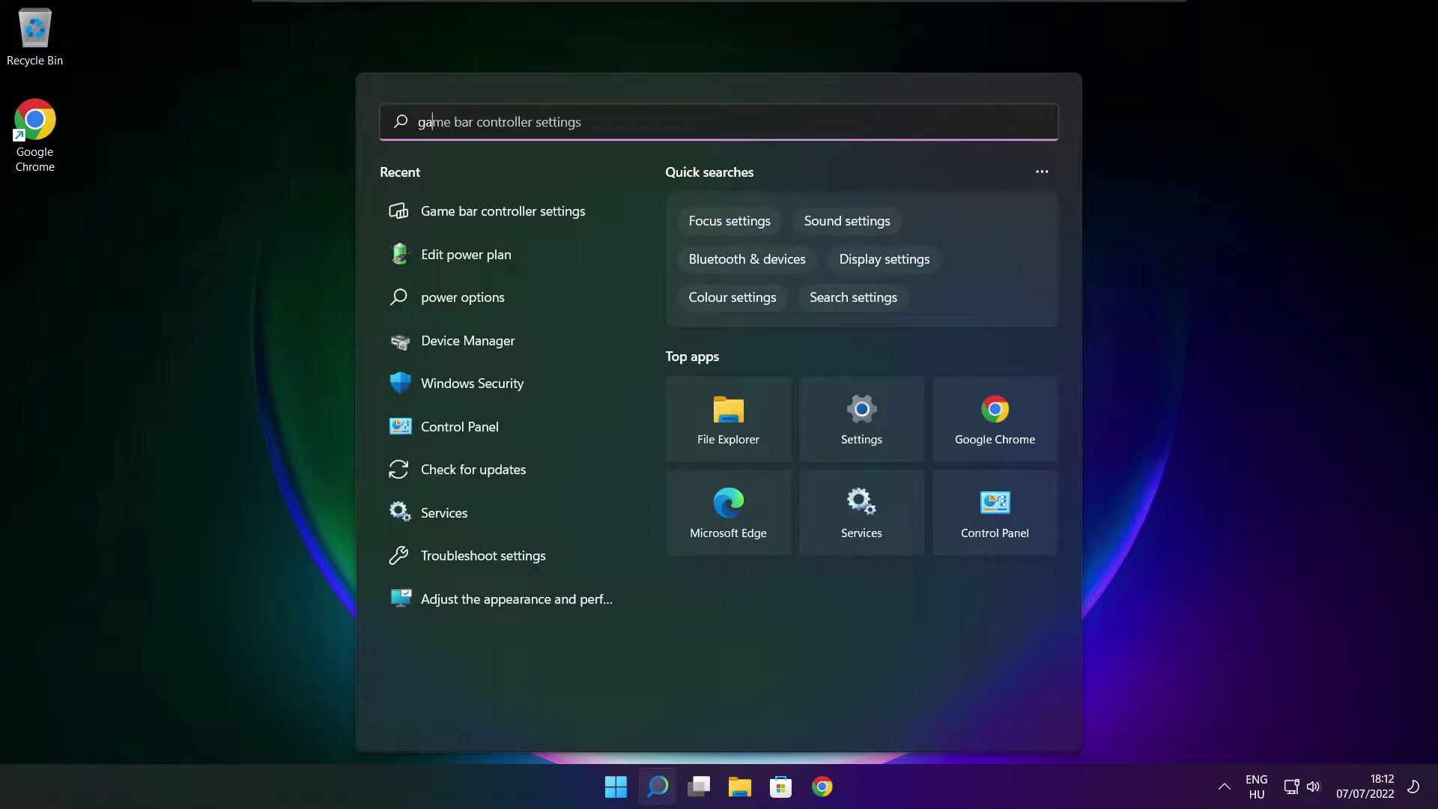
text(me mode)
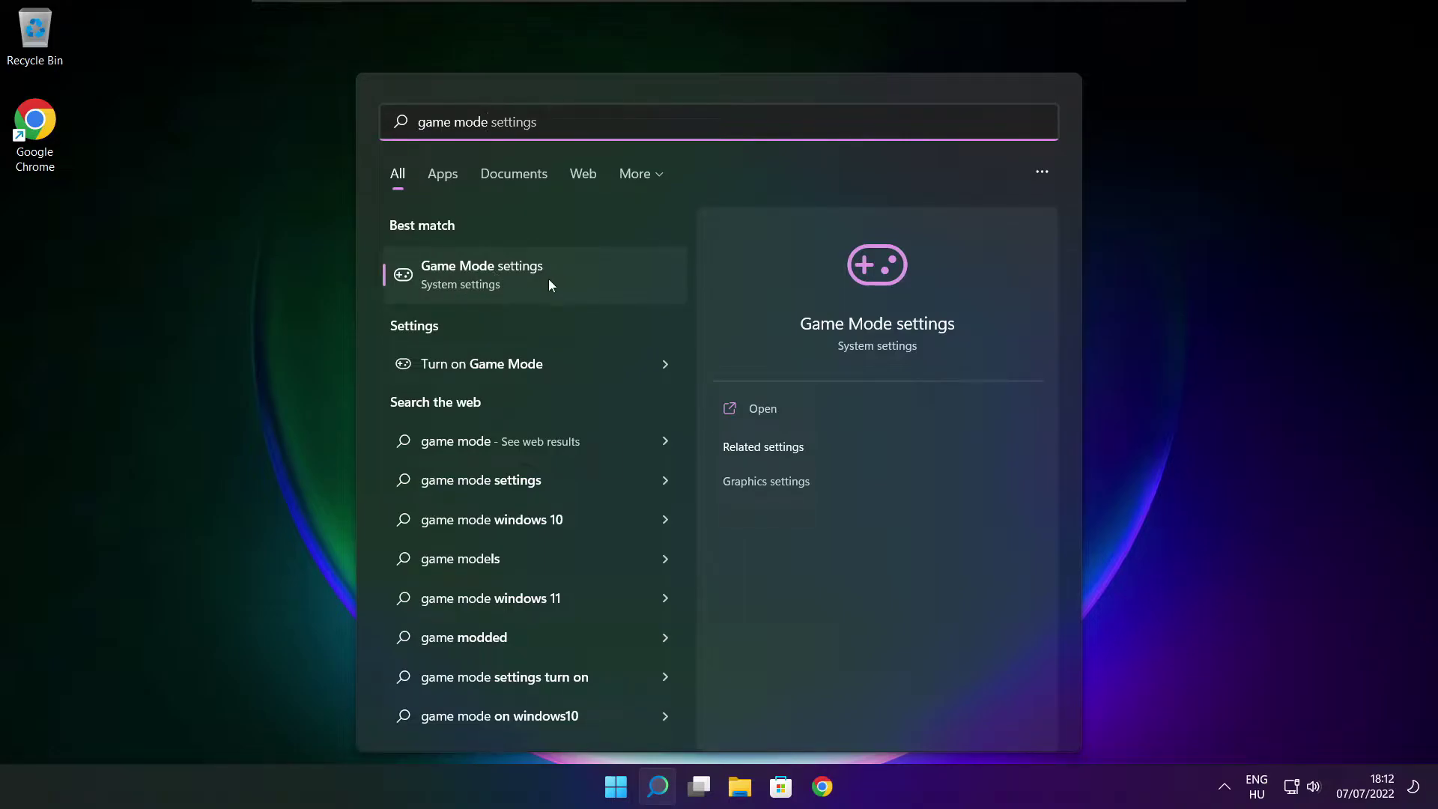
click(570, 272)
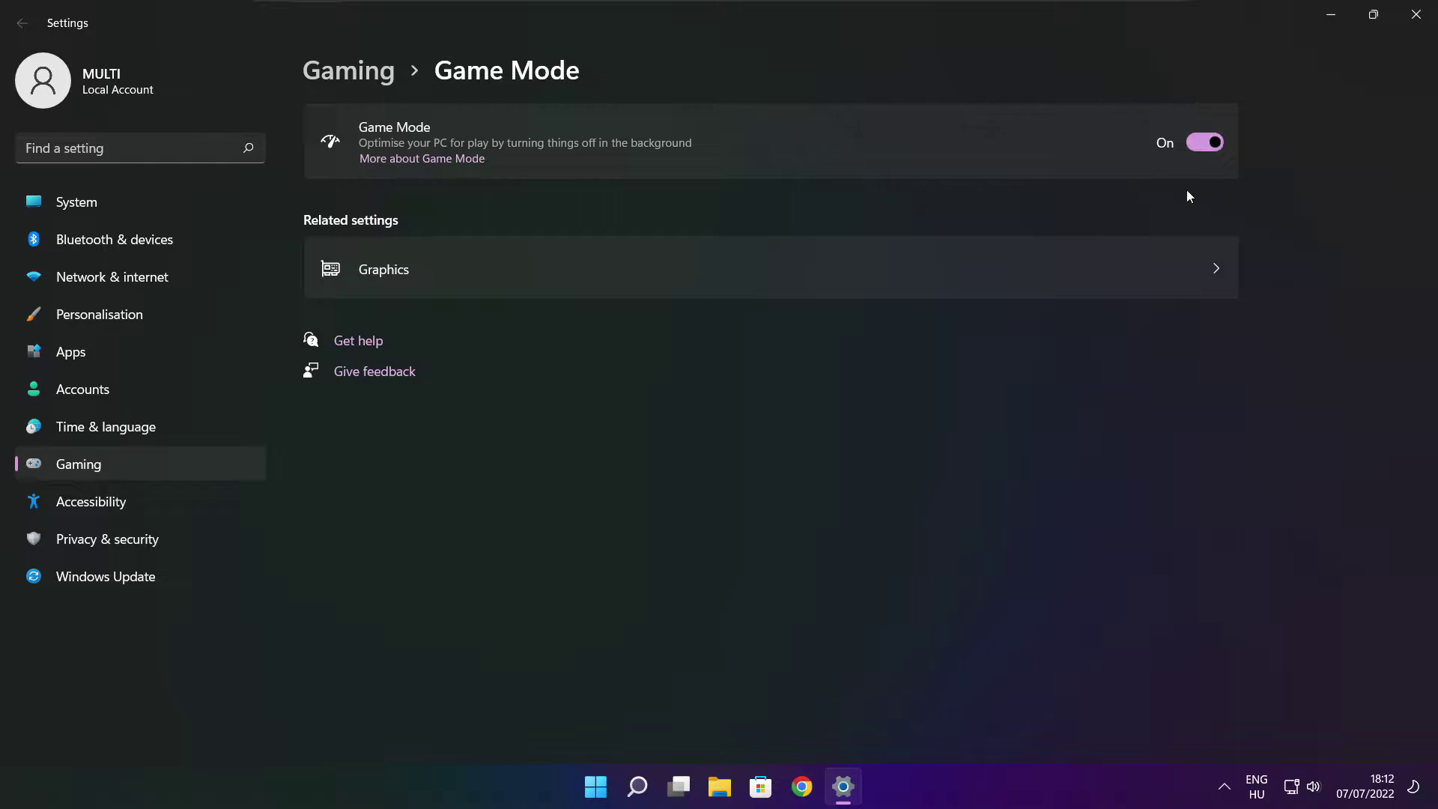
Step: Turn off the Xbox Game Bar controller-button shortcut and close Settings
click(355, 79)
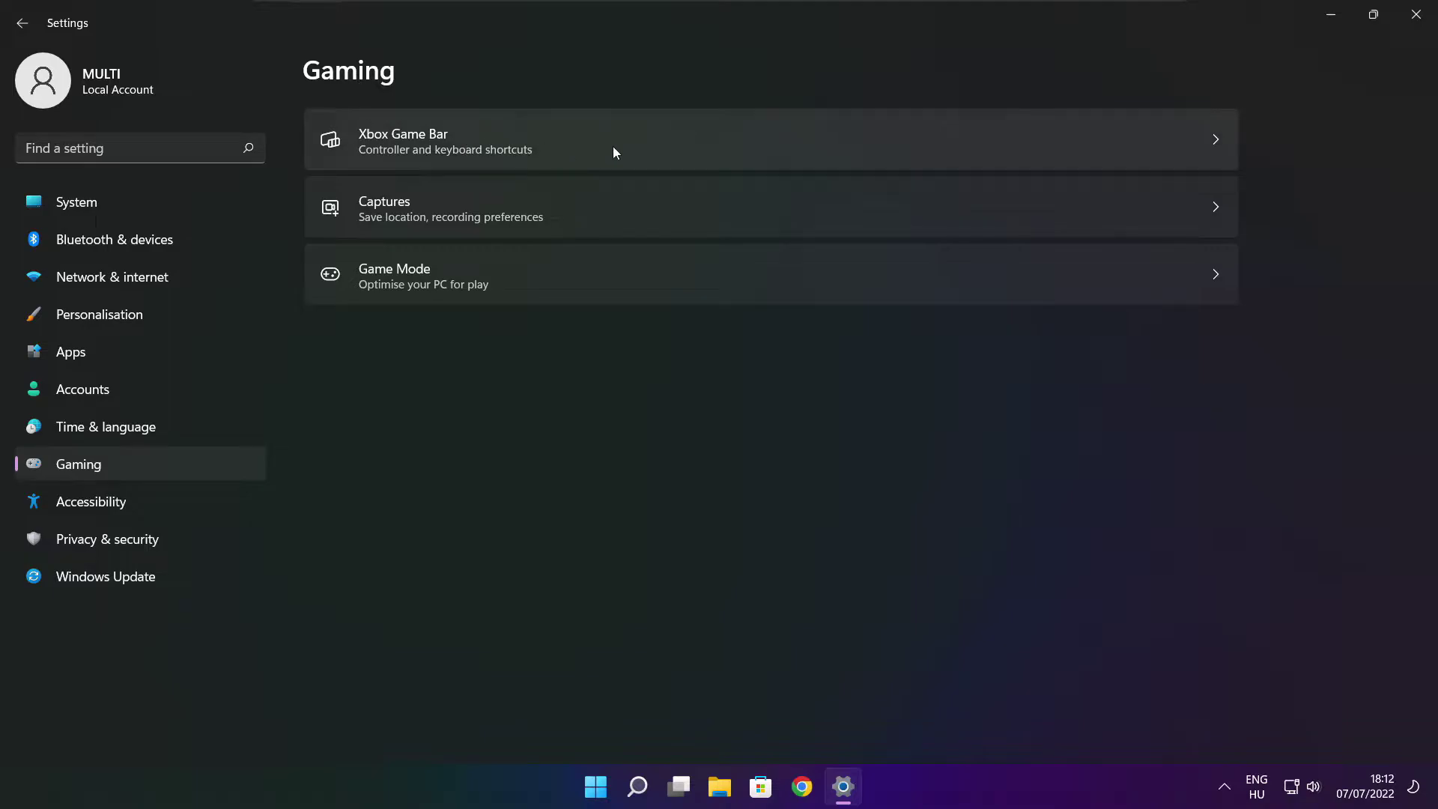
click(586, 152)
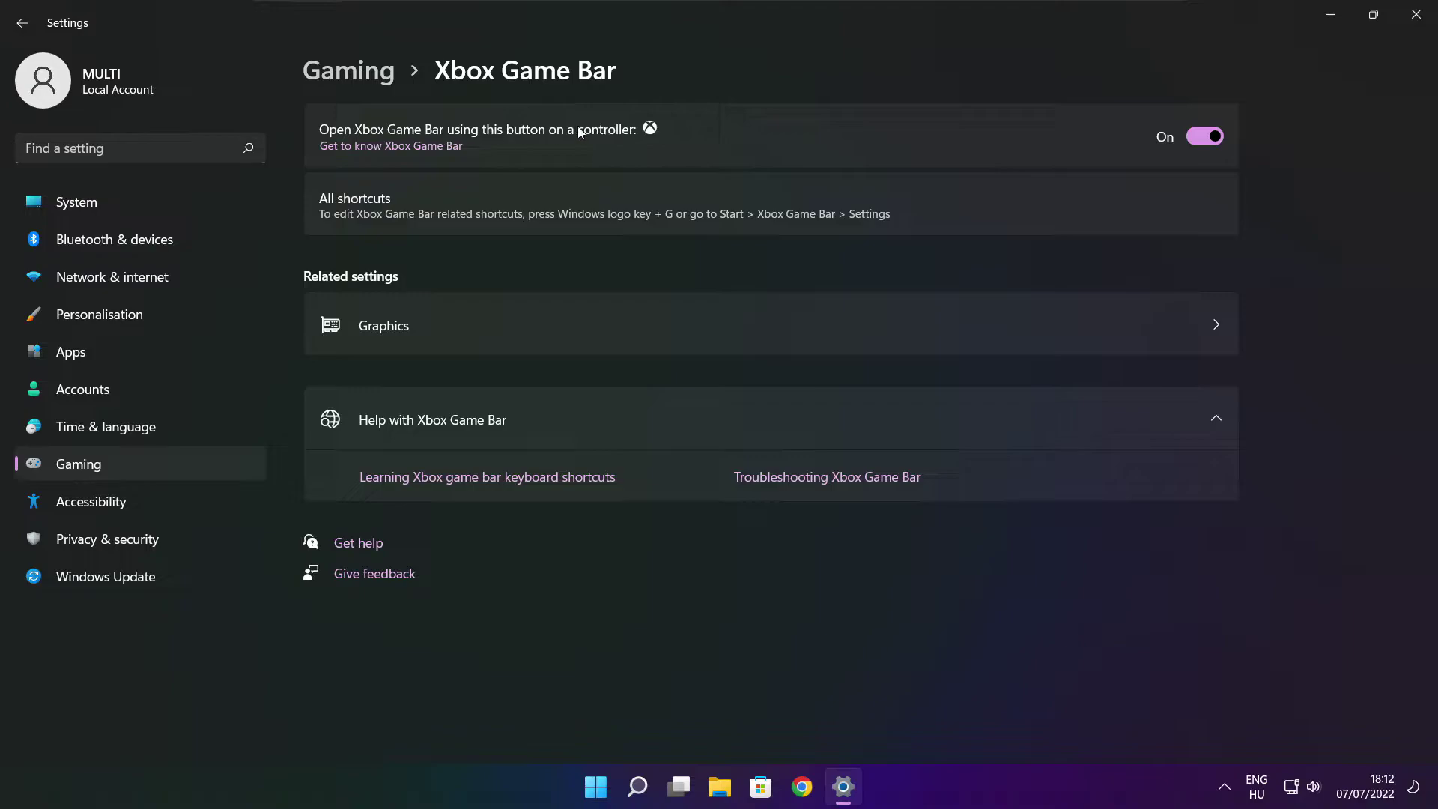
click(1194, 138)
click(1416, 20)
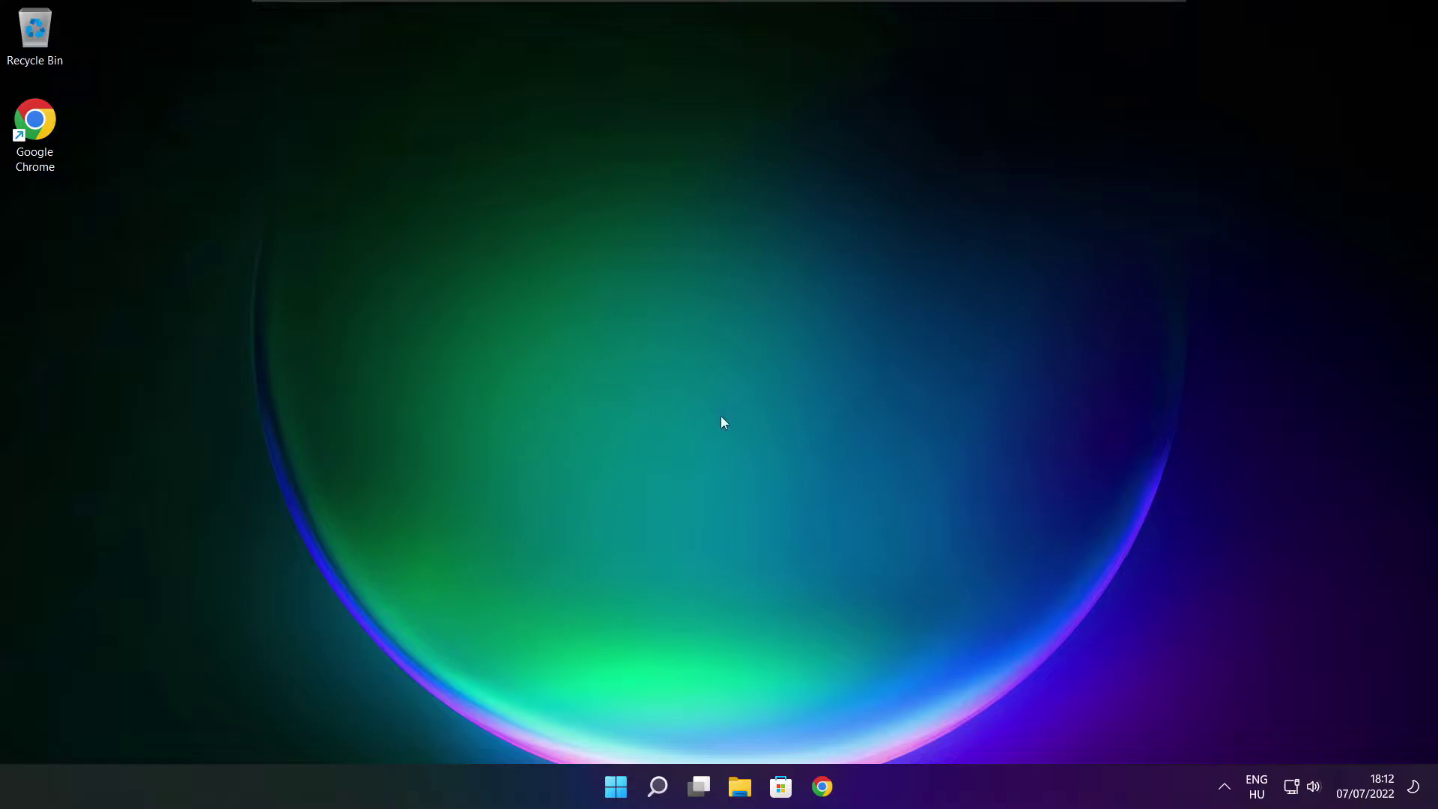
Step: Launch Task Manager from the Start button's quick-link menu
right_click(617, 788)
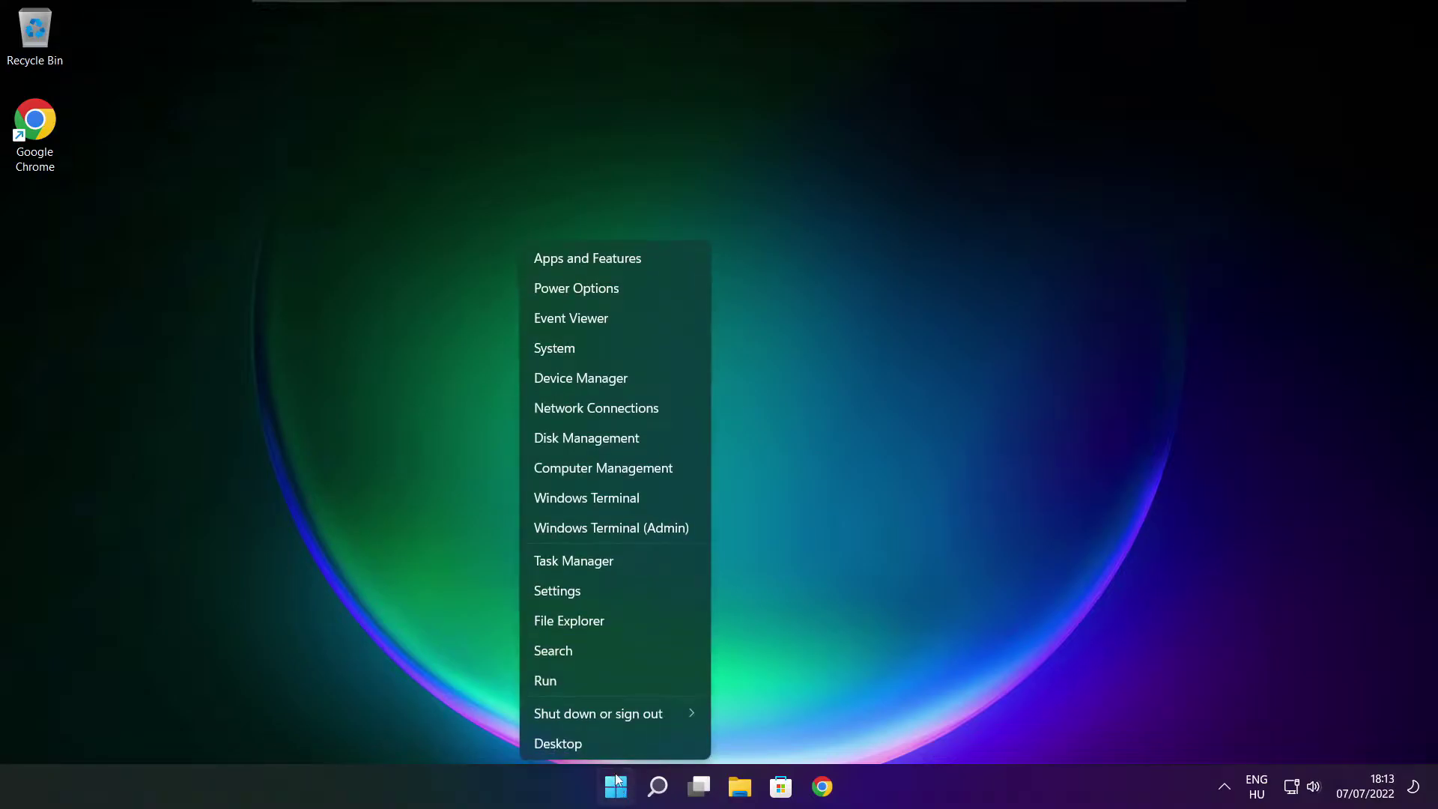
click(618, 561)
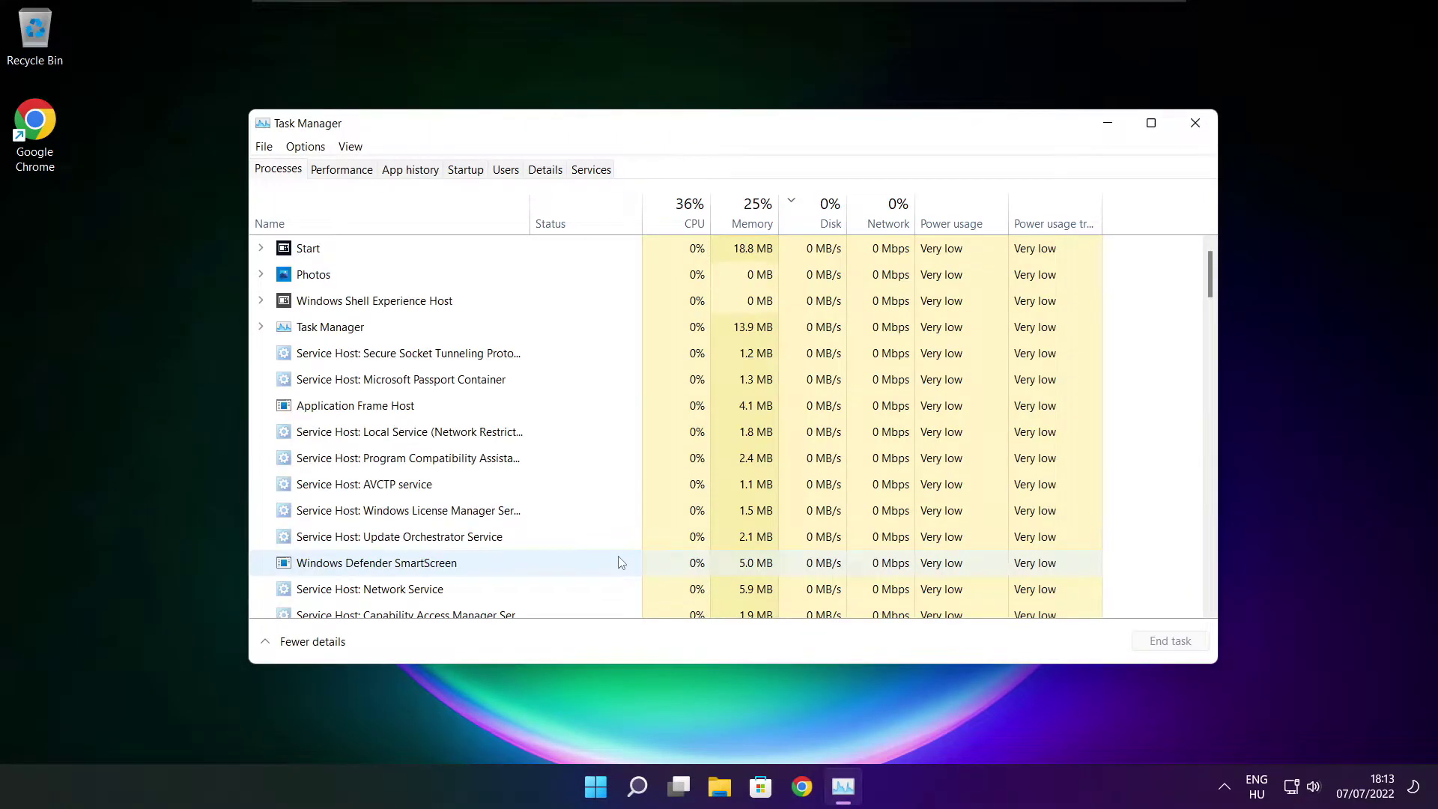
Step: Disable Cortana and Microsoft Edge from running at startup
click(466, 170)
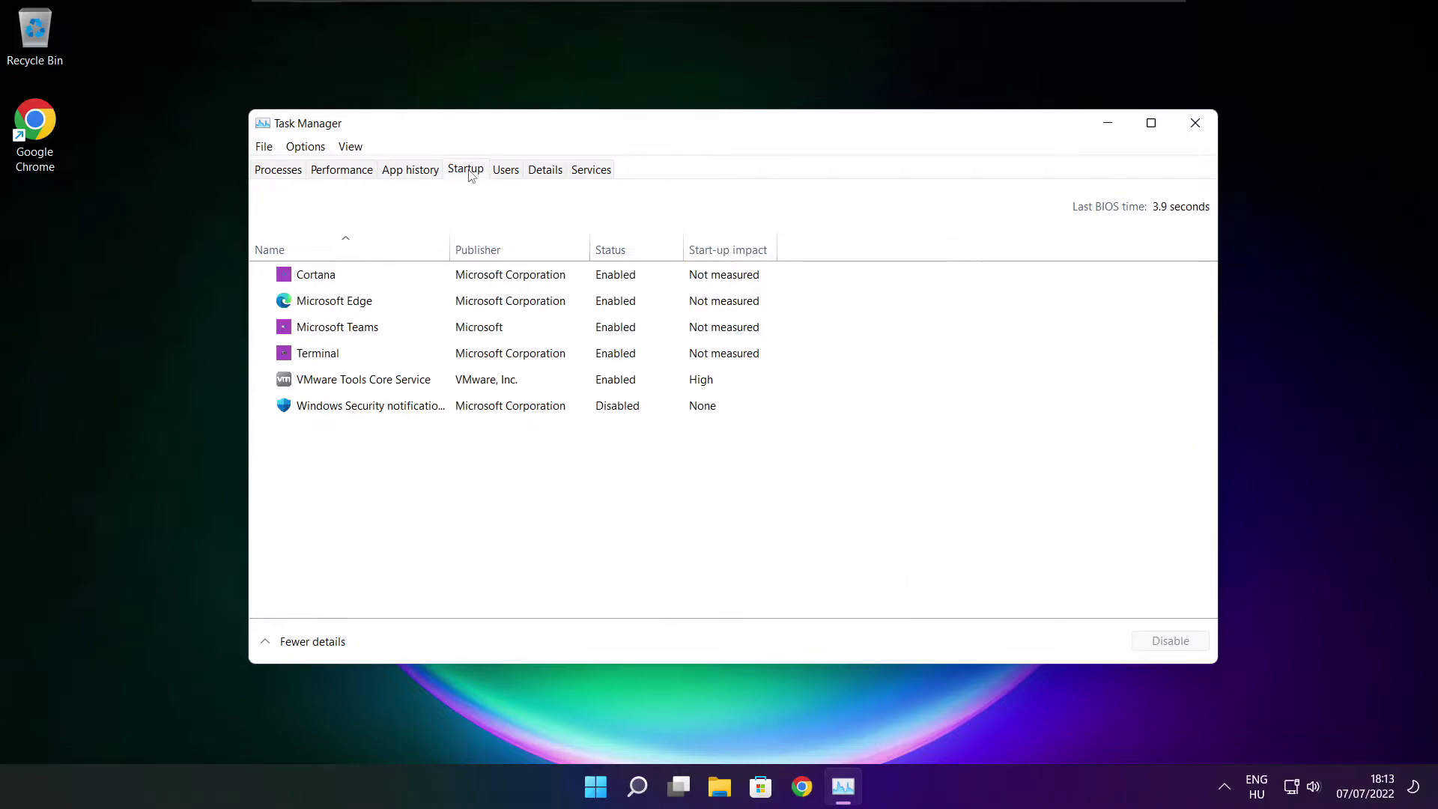
click(512, 281)
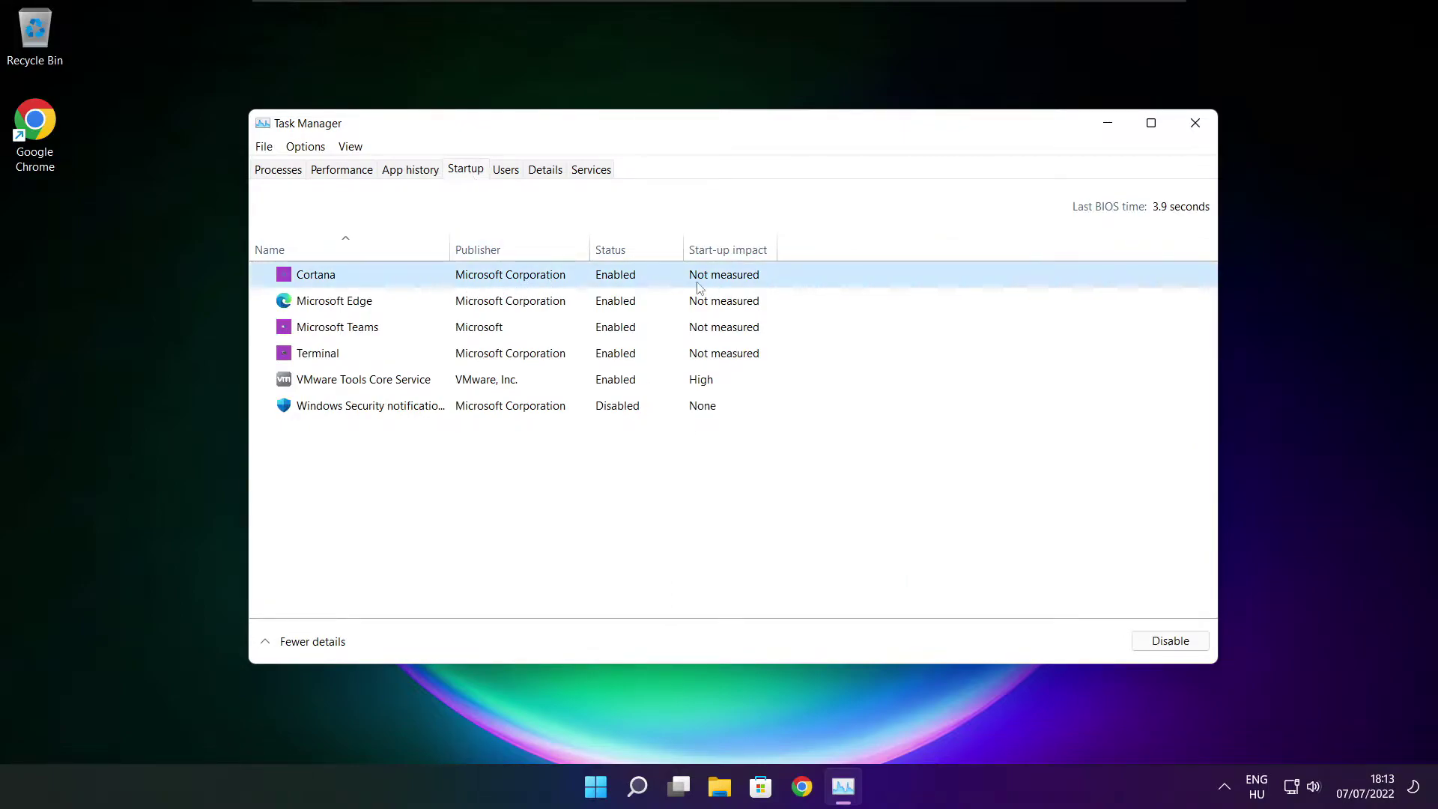
click(1171, 640)
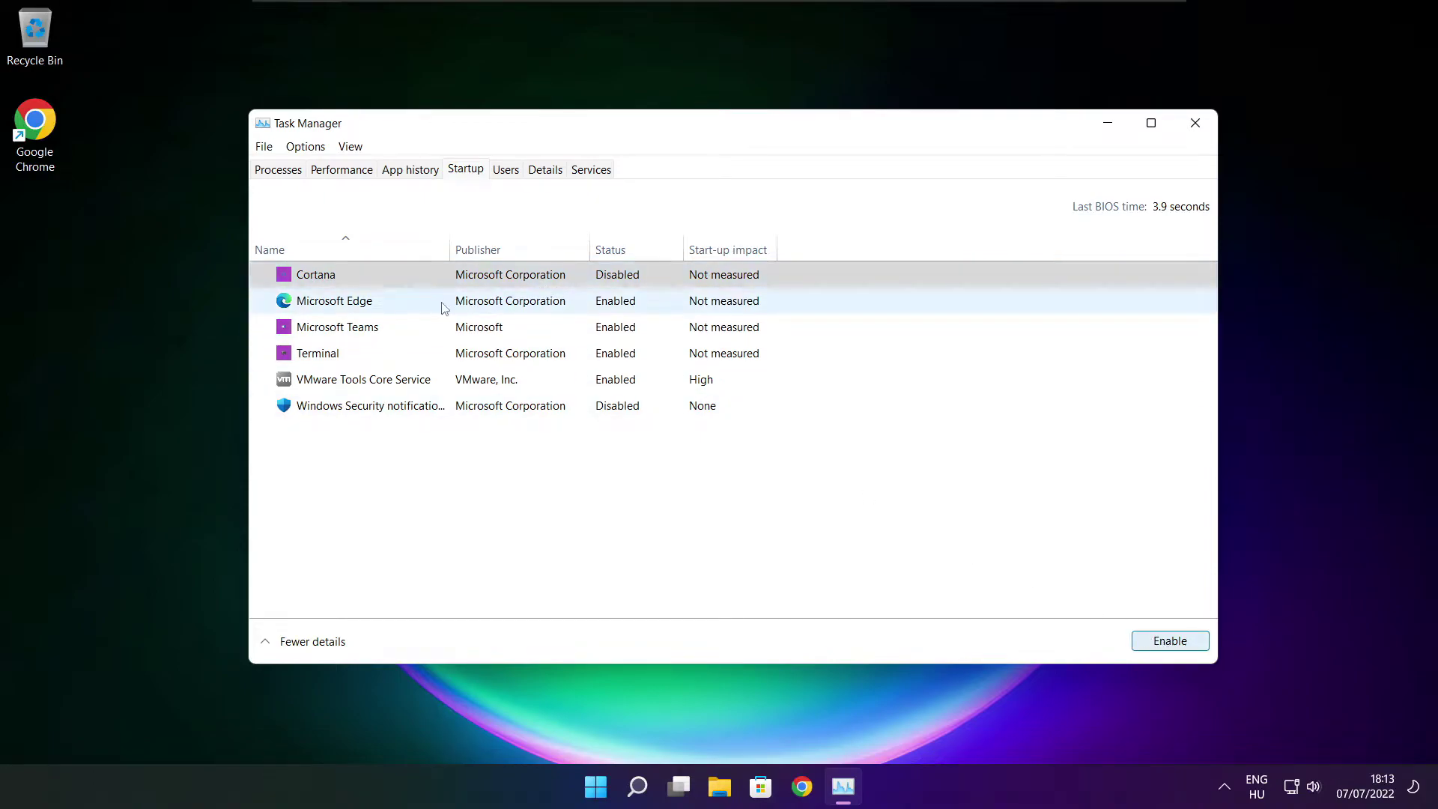
click(372, 302)
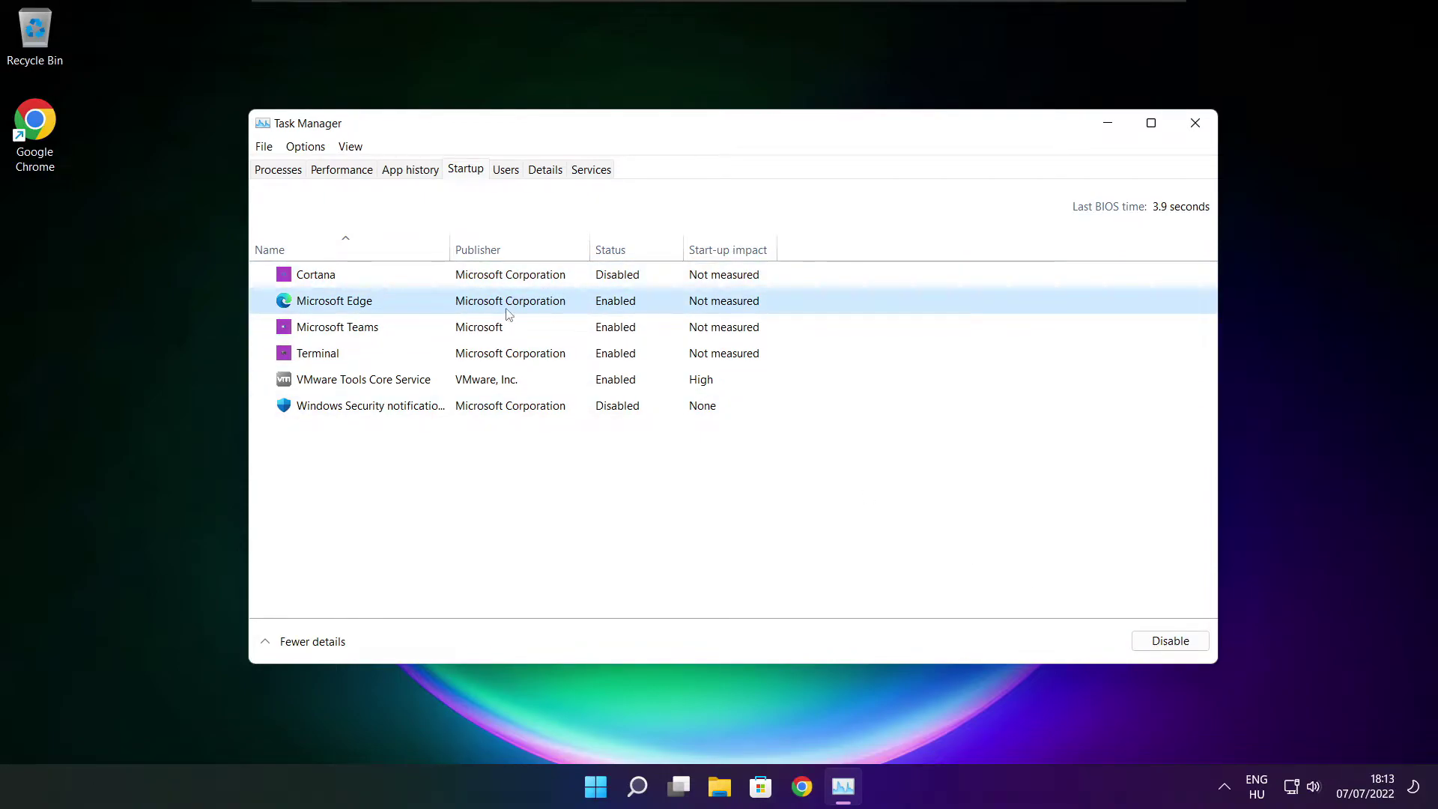
click(1172, 641)
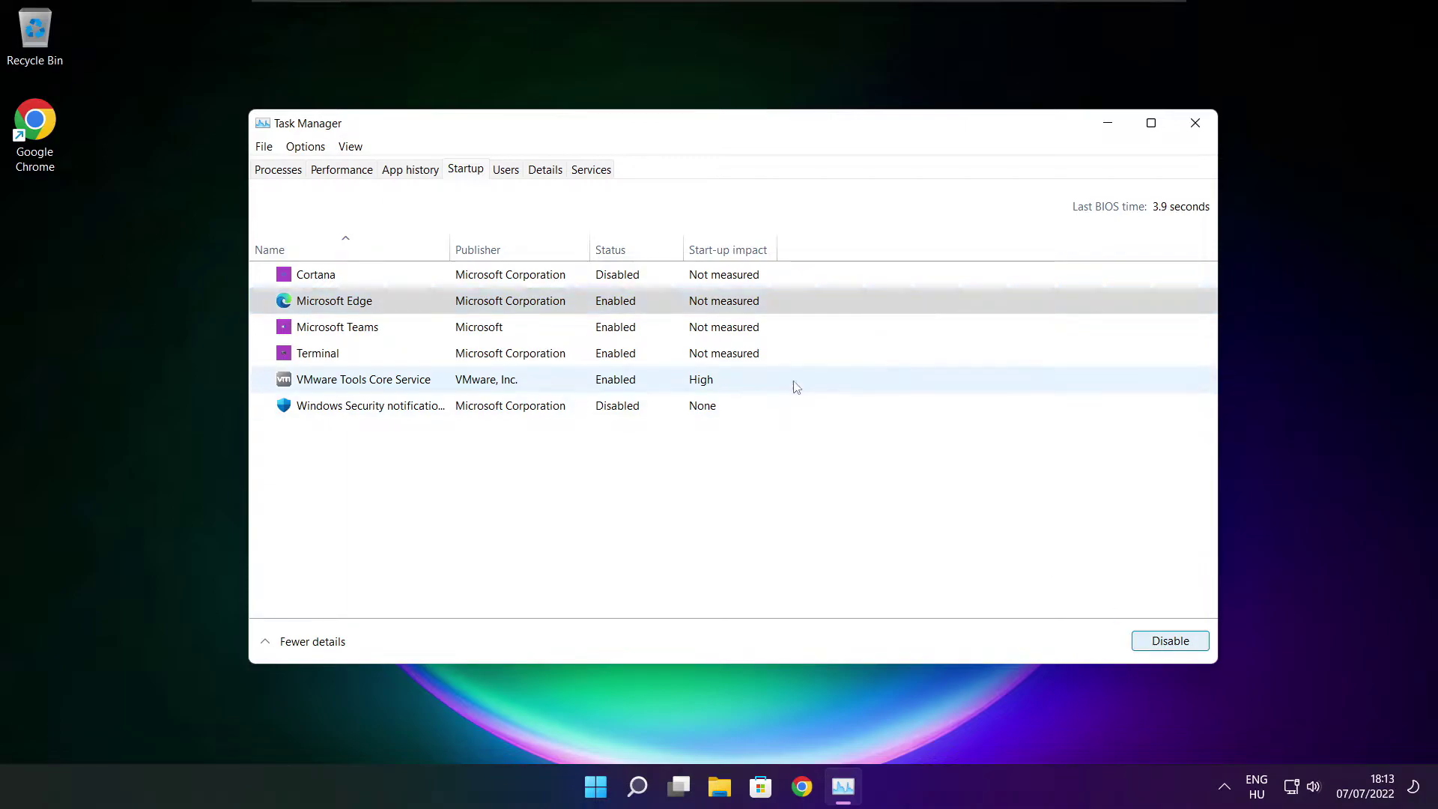
Step: Disable Microsoft Teams and Terminal at startup, then close Task Manager
click(635, 330)
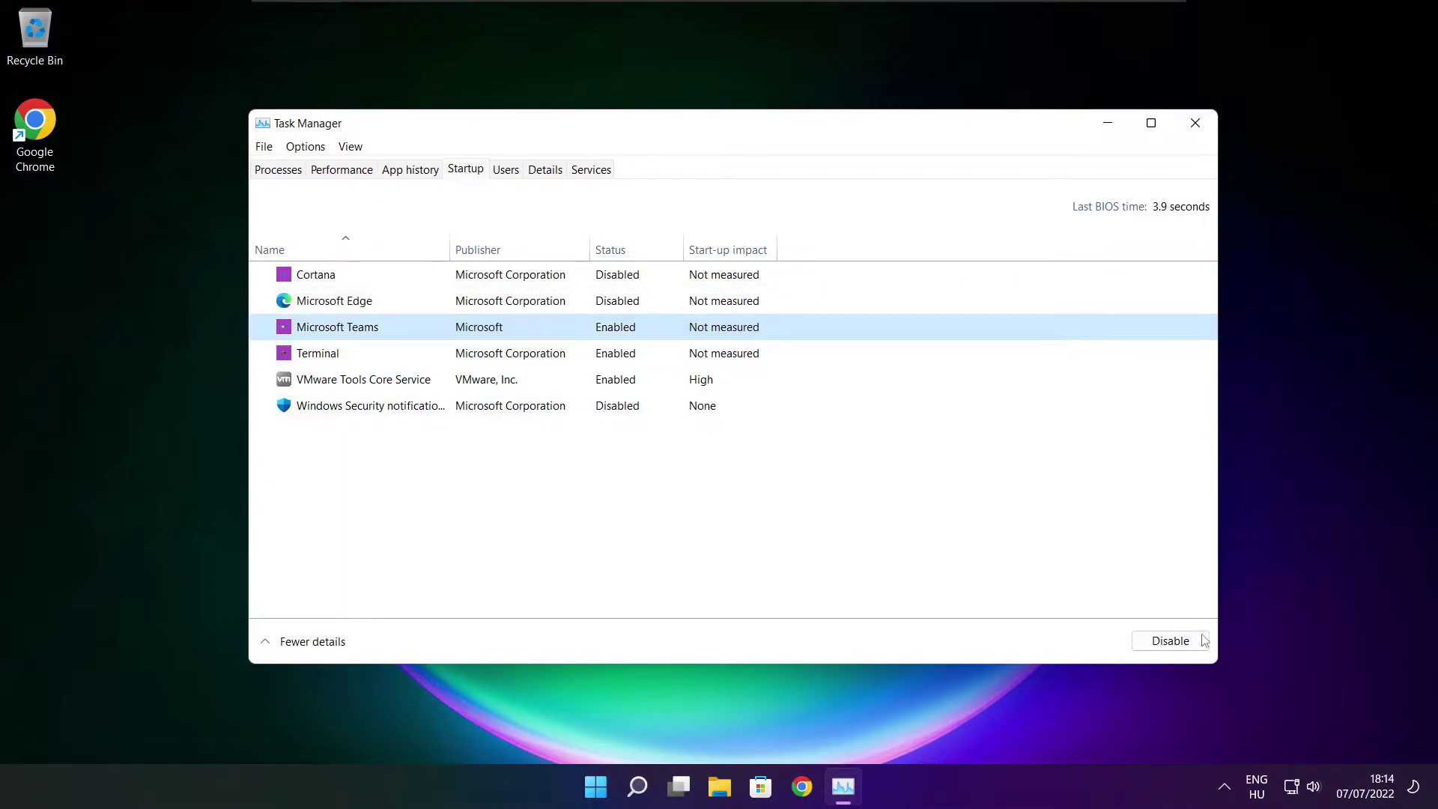
click(1182, 653)
click(635, 356)
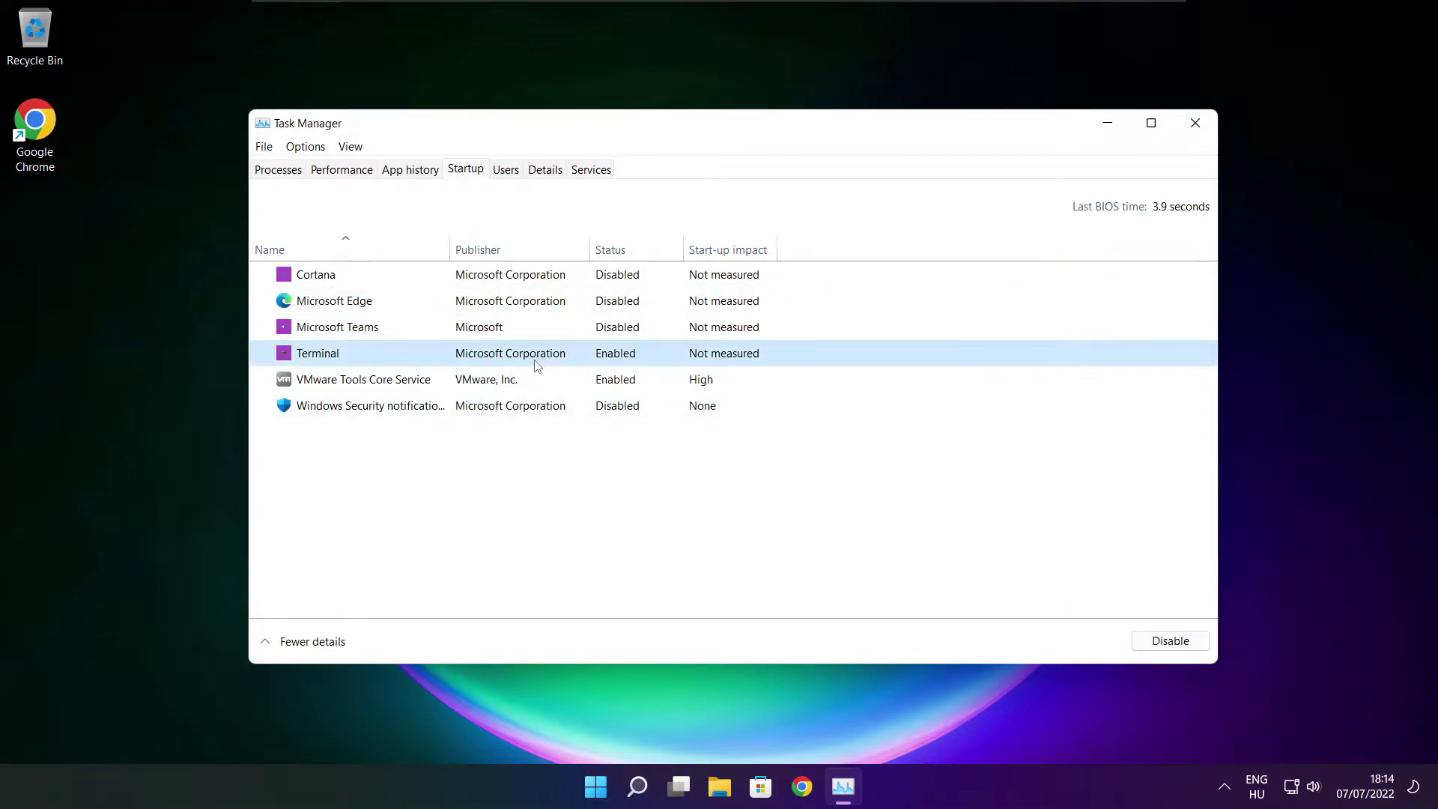
click(1172, 641)
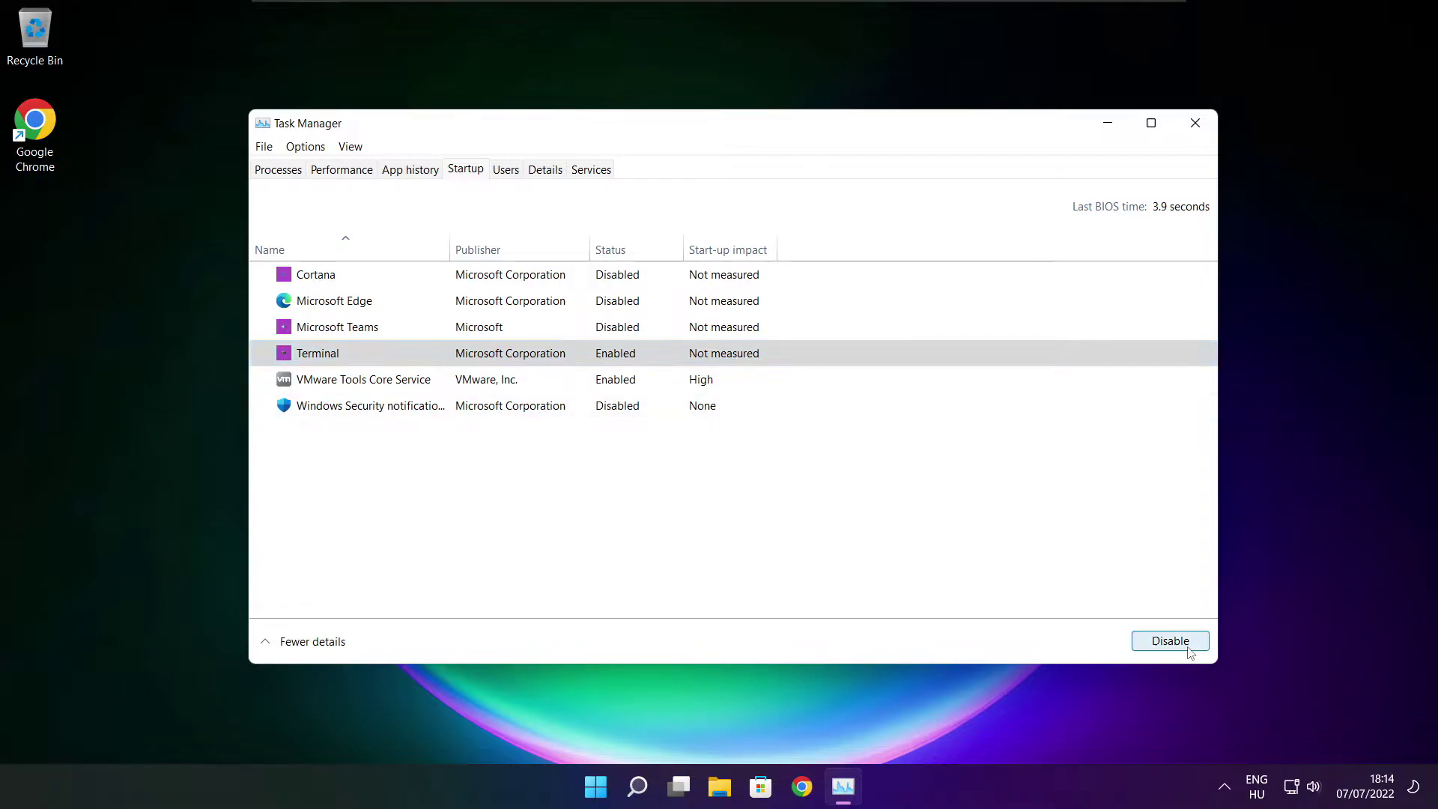
click(630, 355)
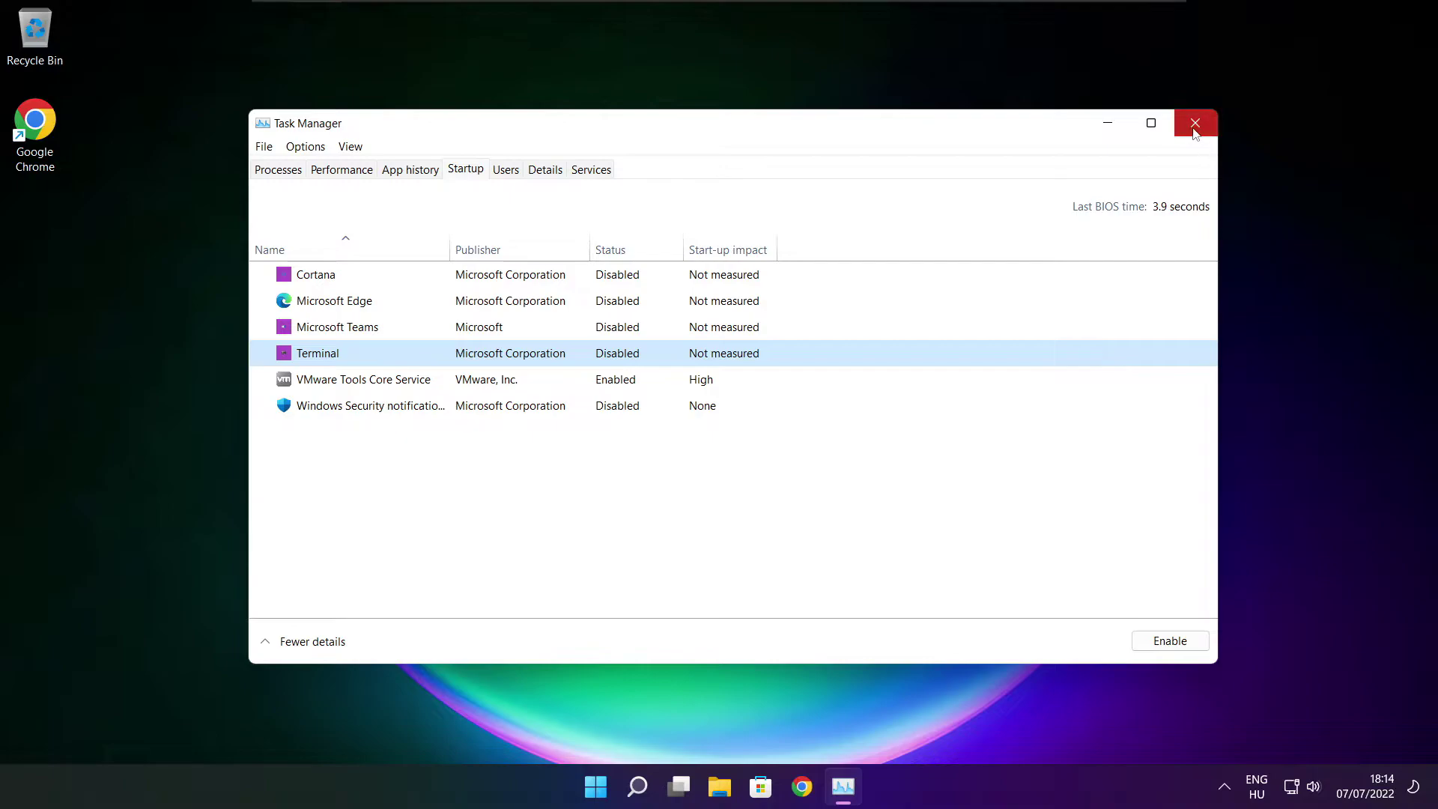
click(1195, 122)
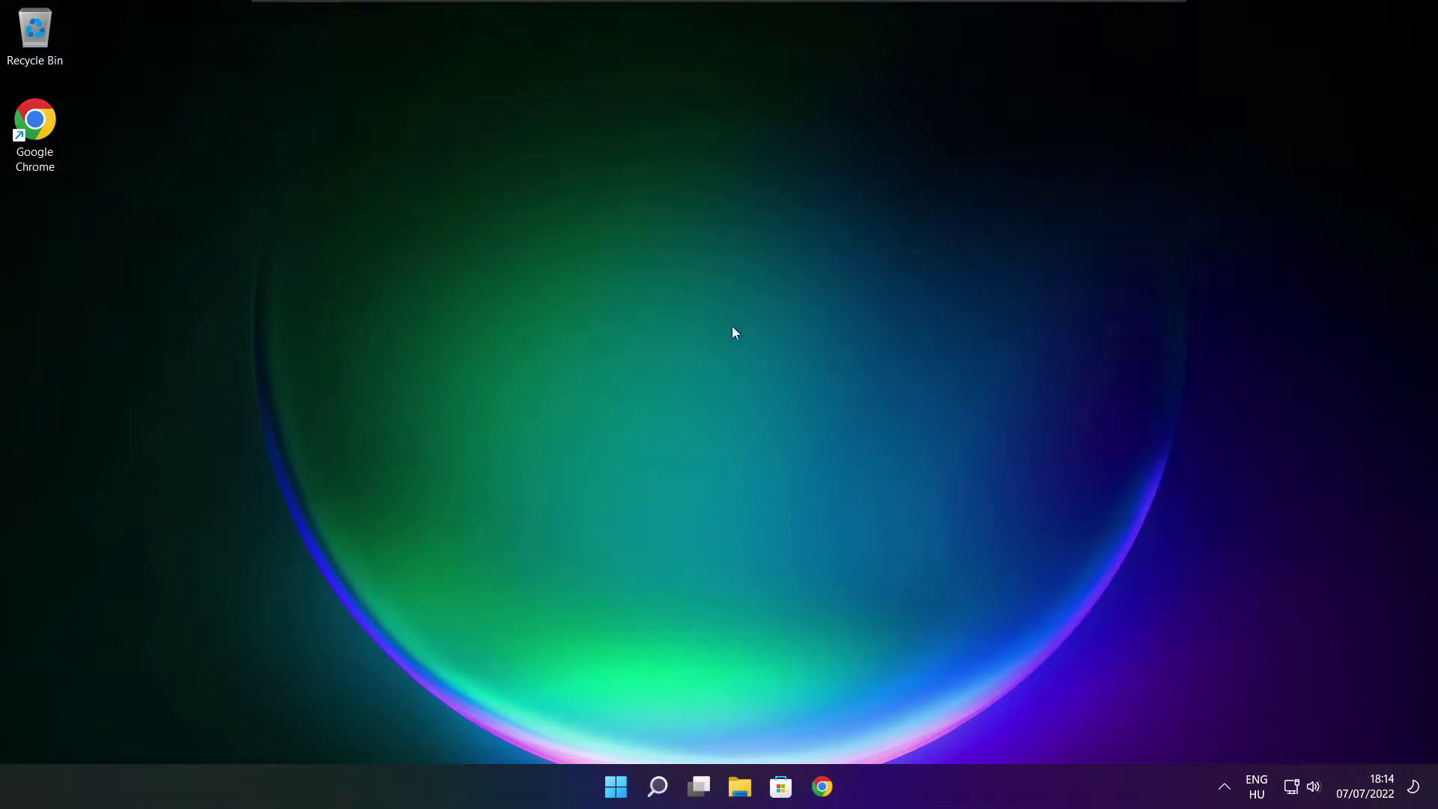
mouse_move(637, 787)
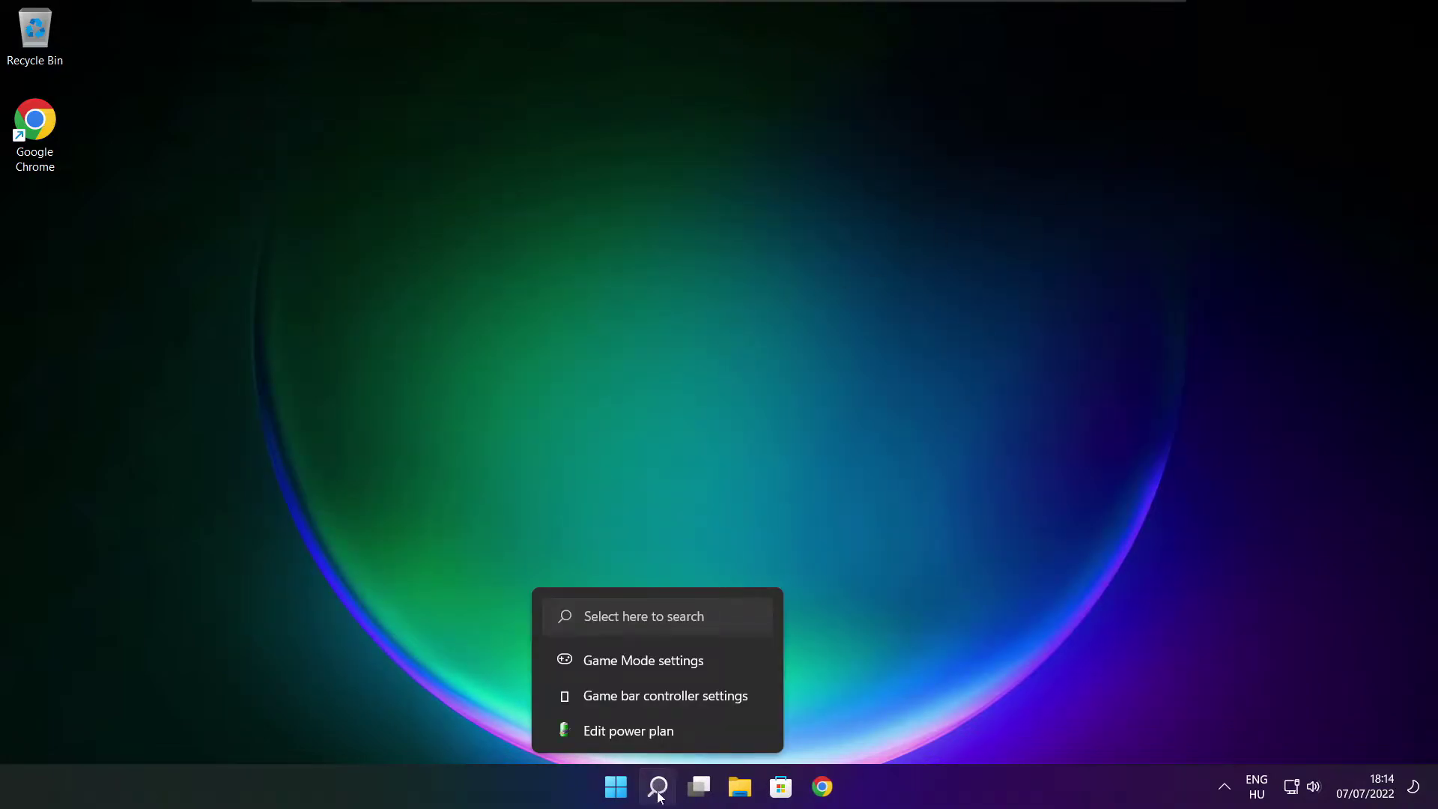
Step: Open Defragment and Optimise Drives, then analyse and optimise drive C:
click(659, 786)
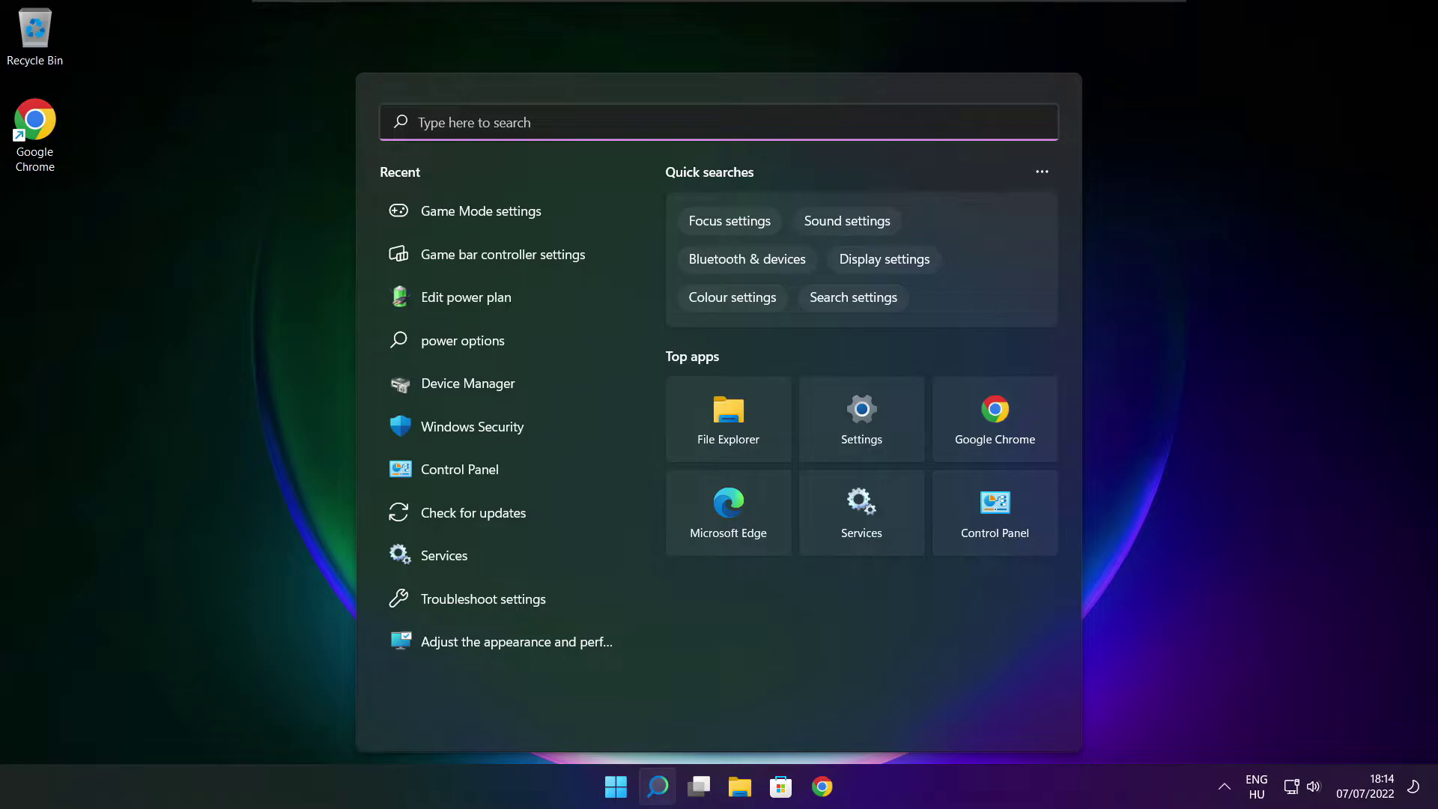
text(optimi)
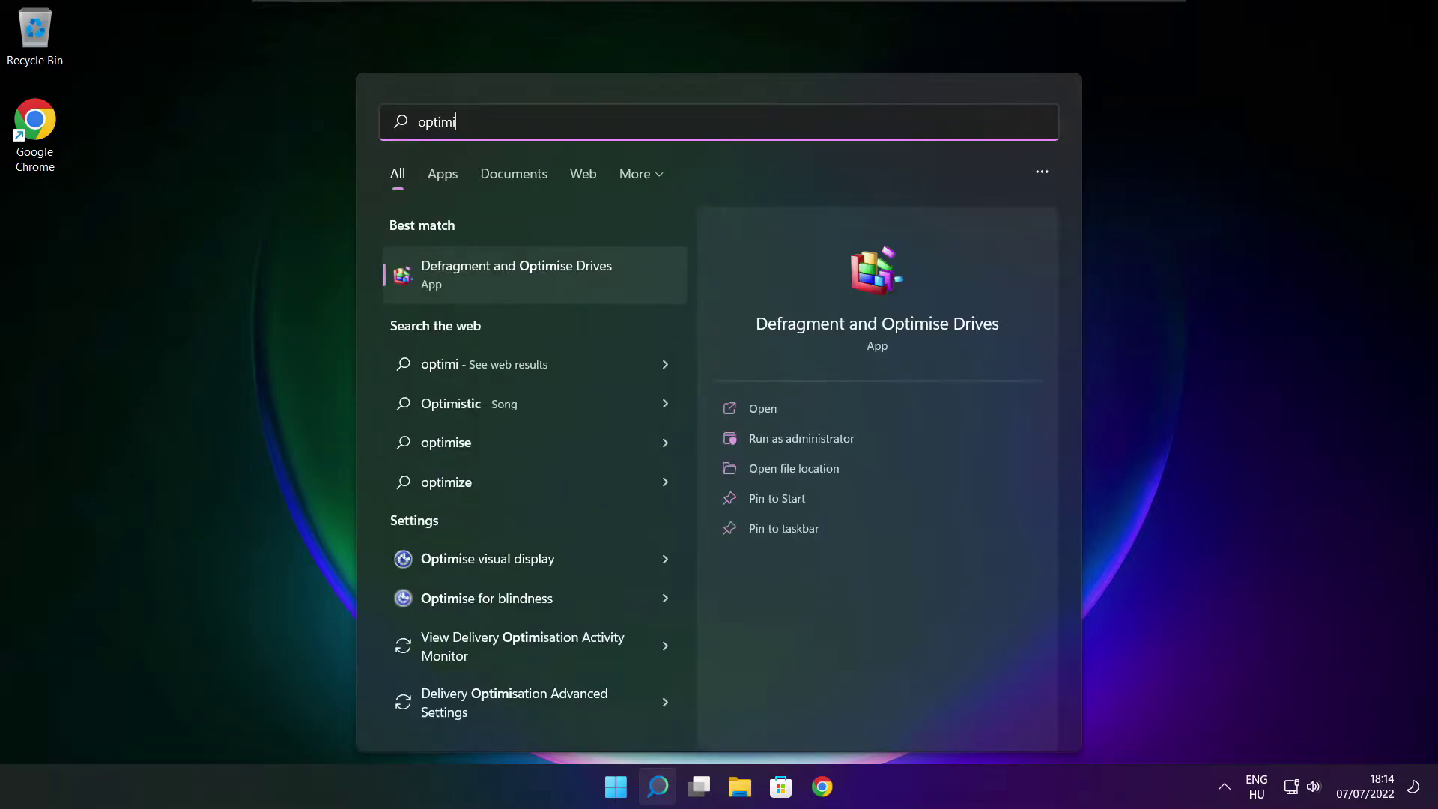
text(se)
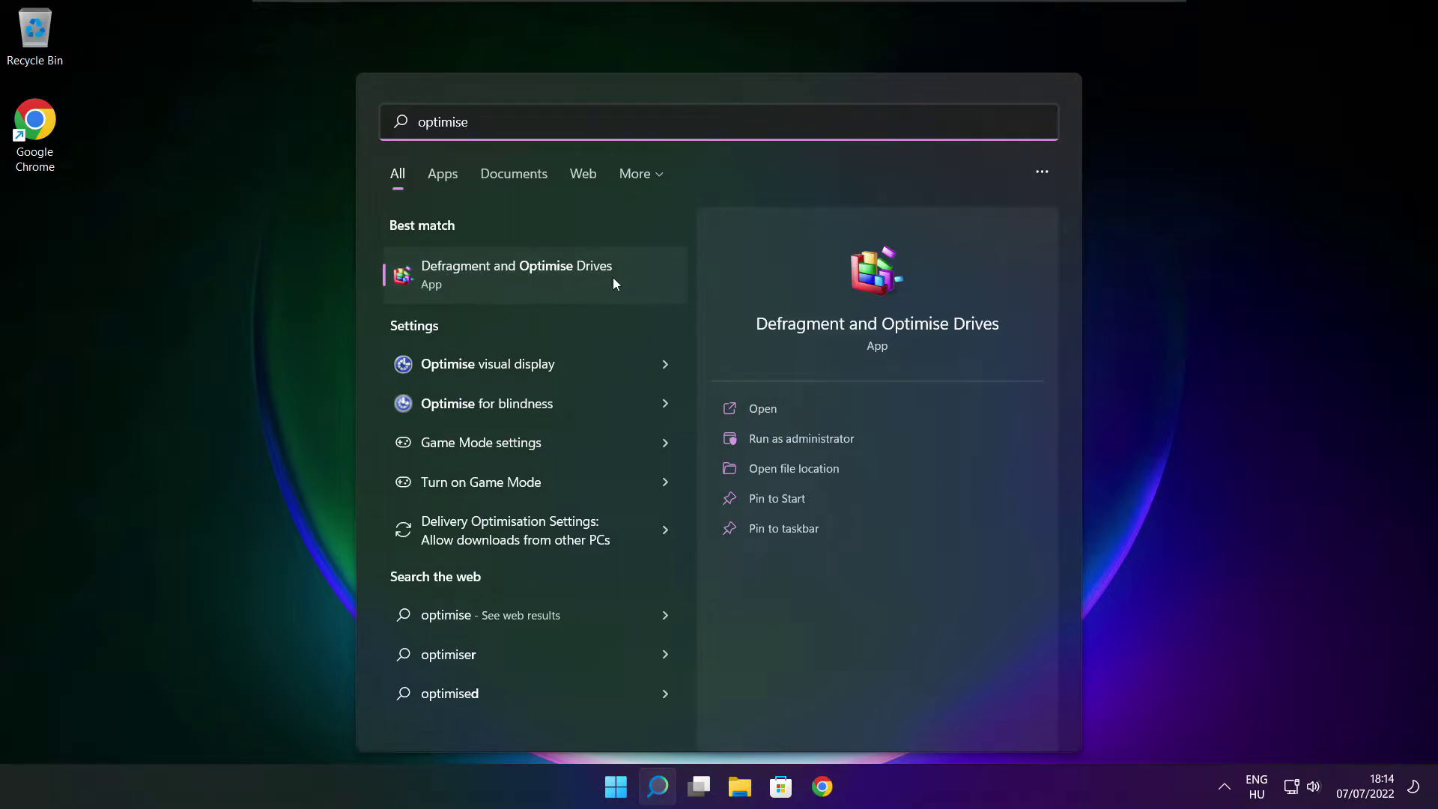
click(552, 272)
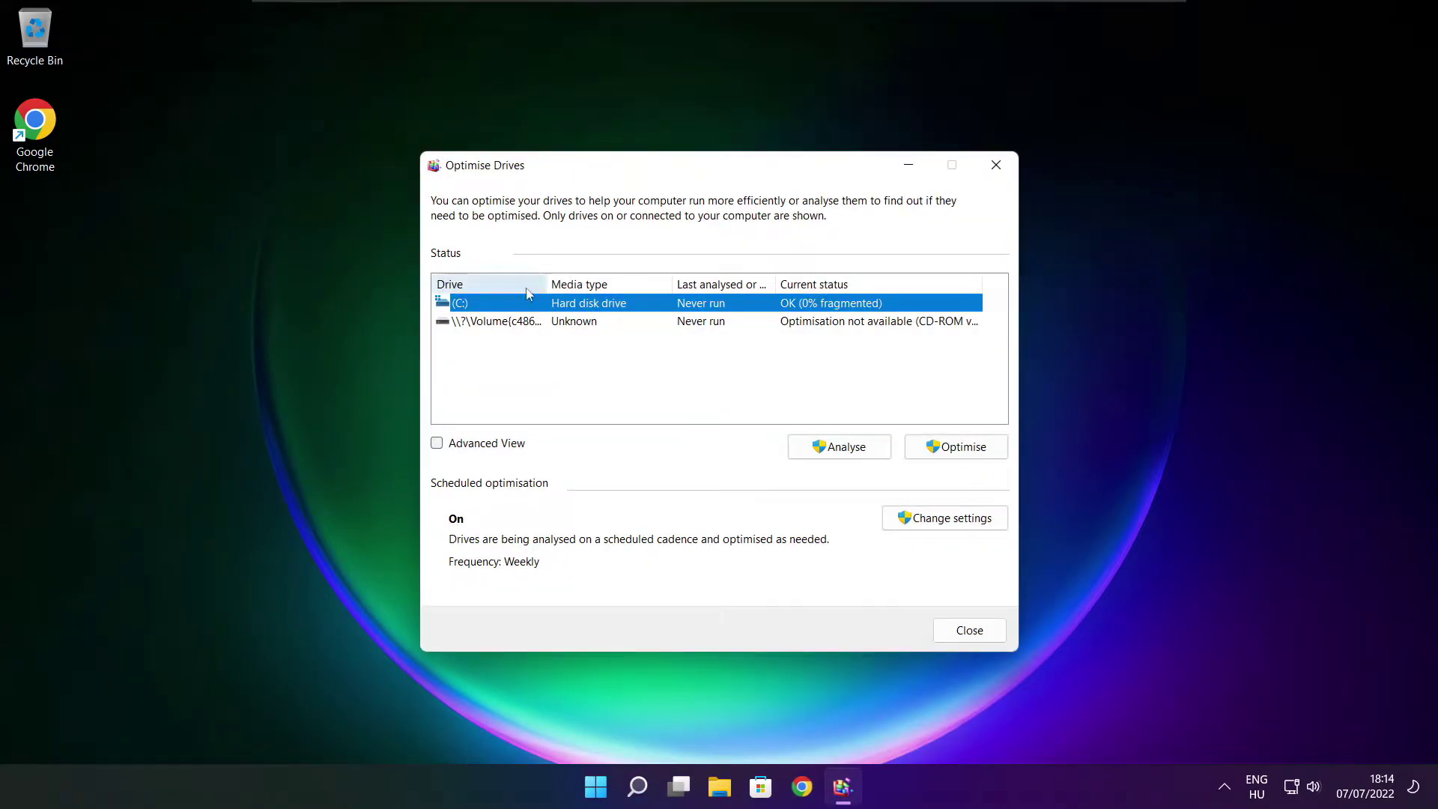
click(840, 447)
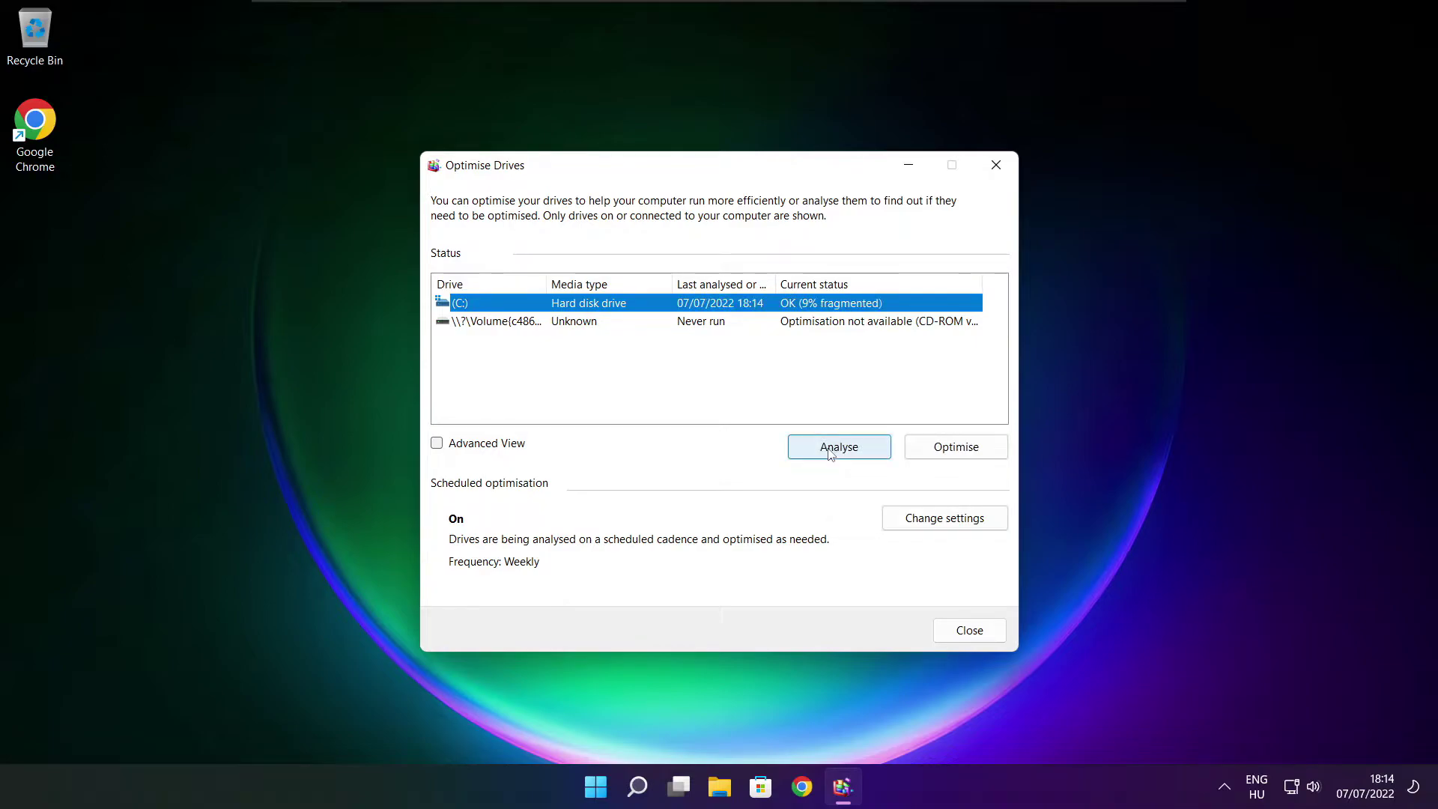
click(956, 447)
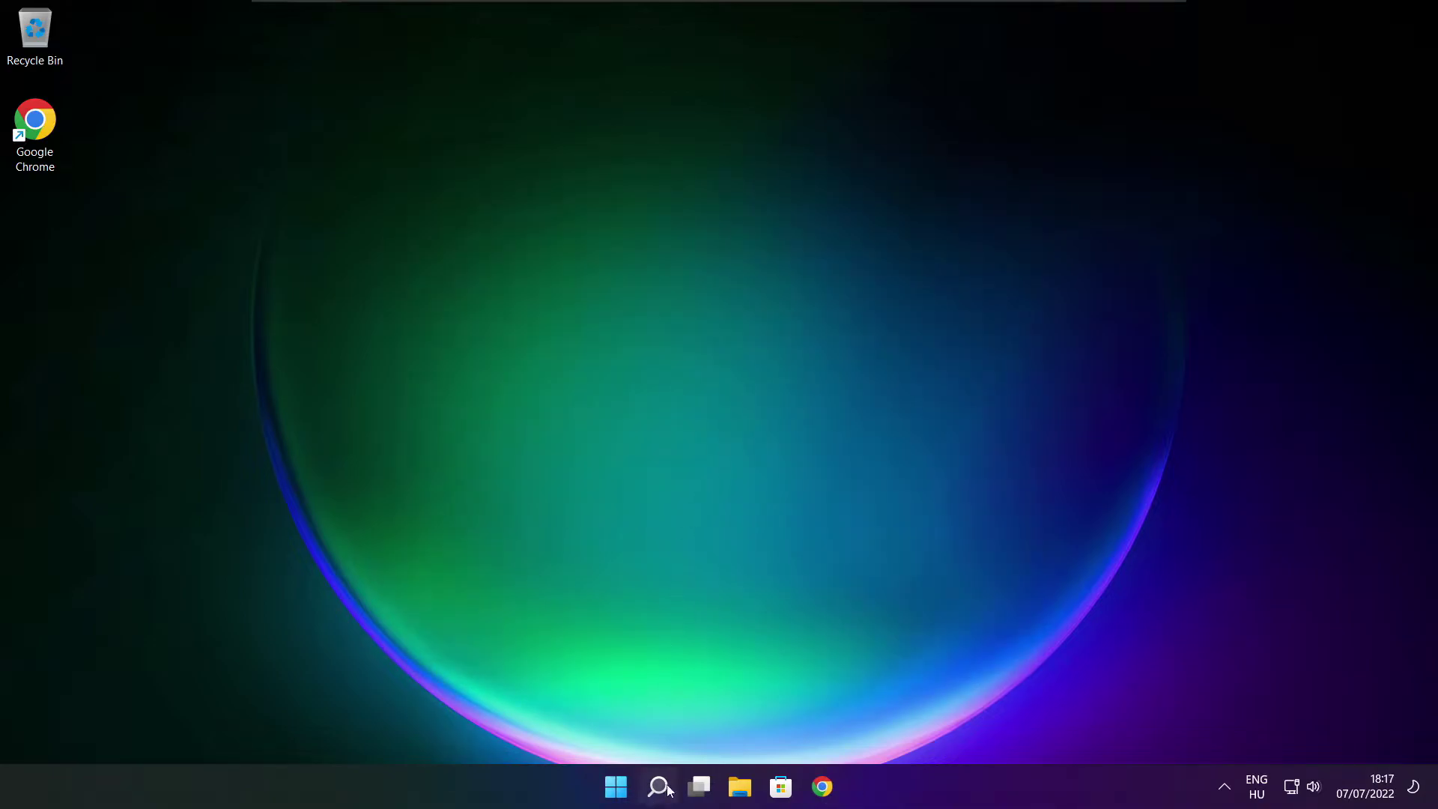
Step: Check Windows Update for new updates (KB5014668 available), then close Settings
click(657, 787)
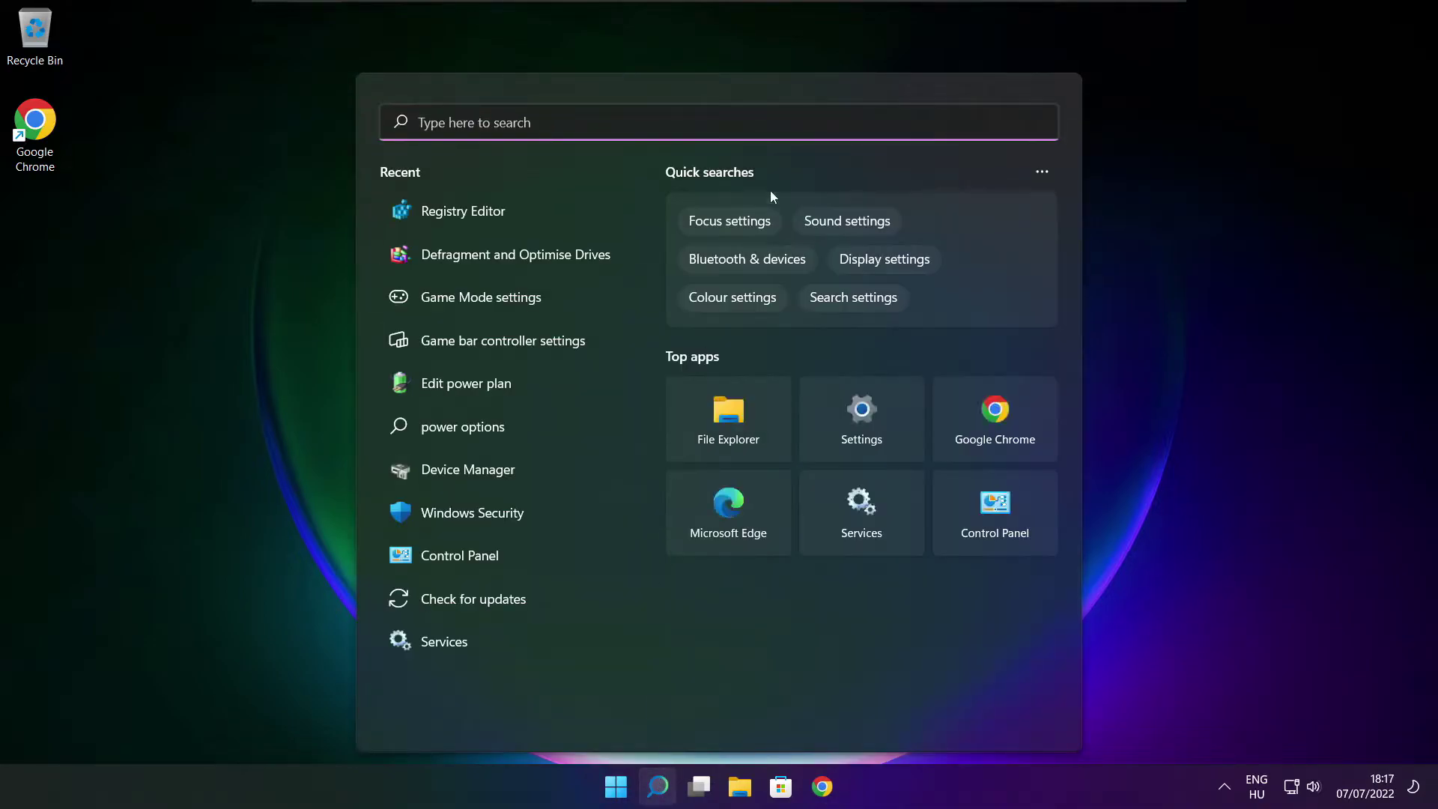
text(updates)
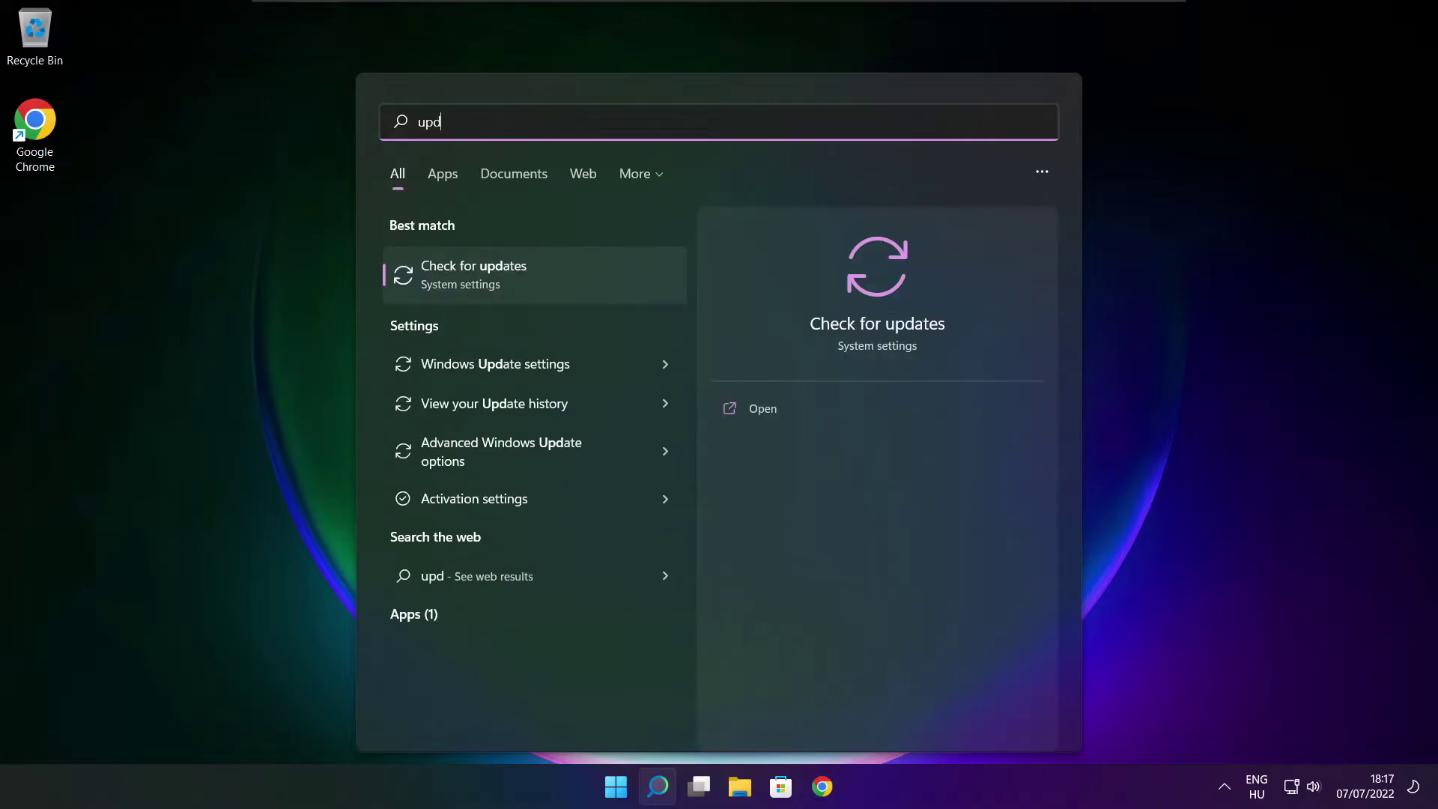
click(522, 278)
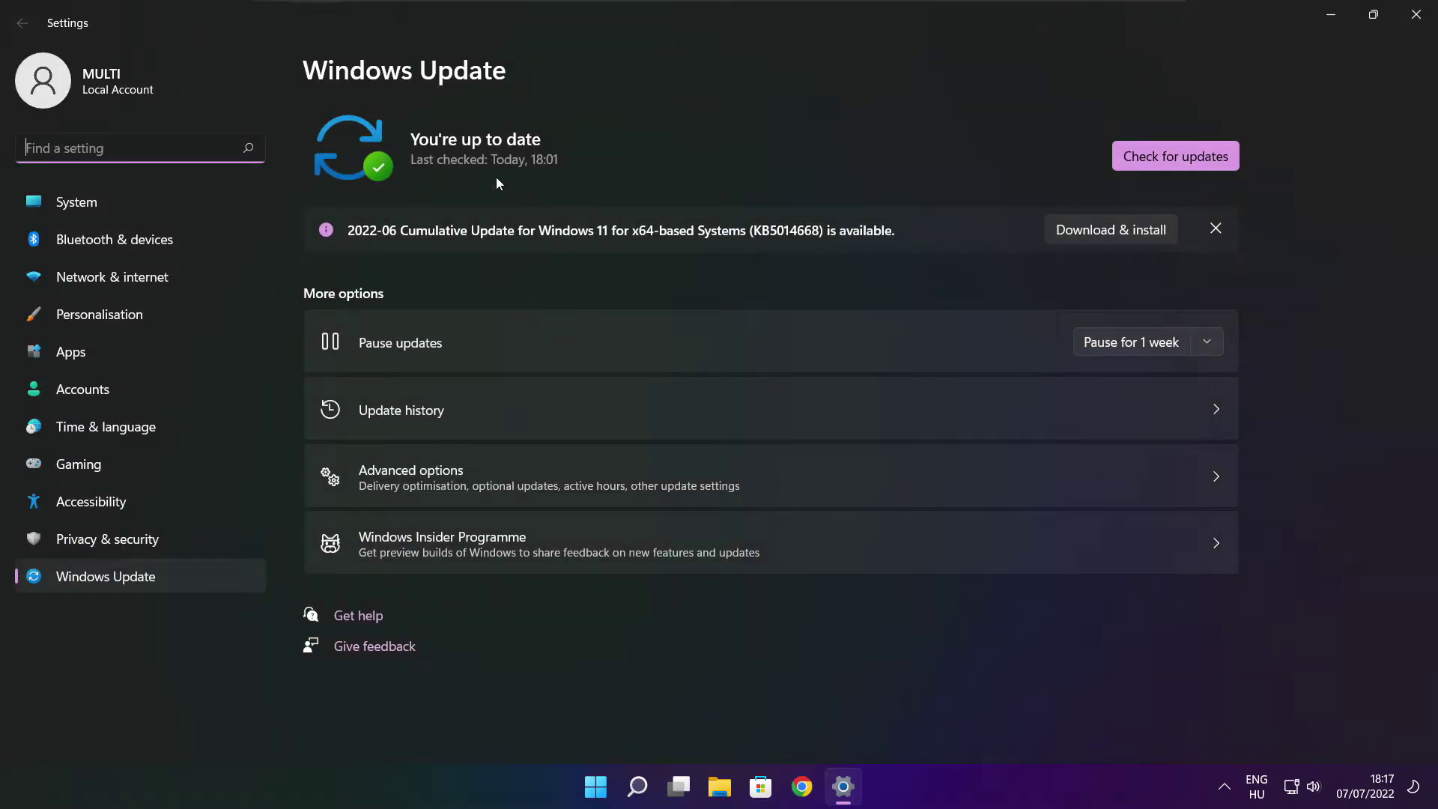
click(1176, 157)
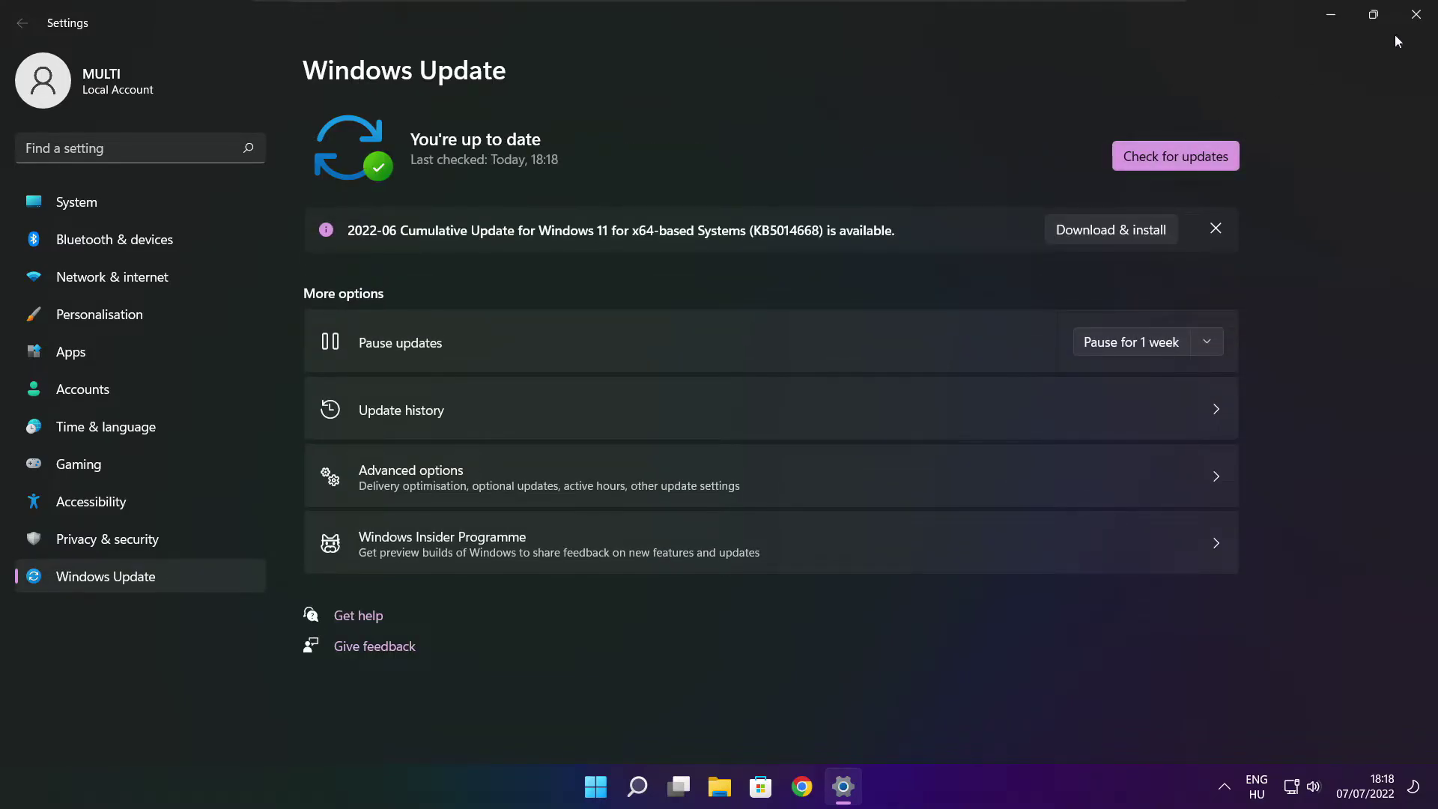
click(1415, 20)
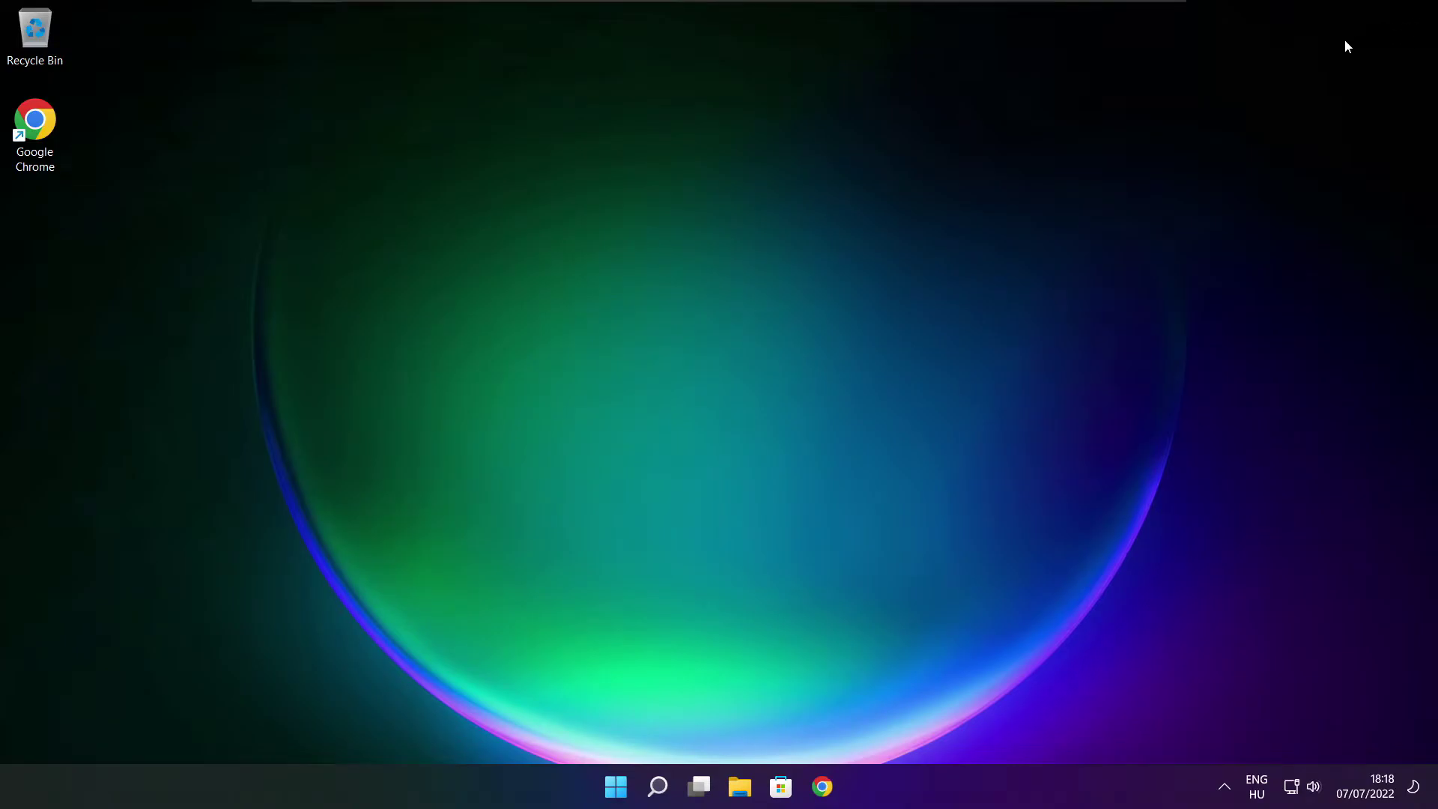
Step: Launch Registry Editor by searching 'regedit', then centre its window on screen
right_click(657, 786)
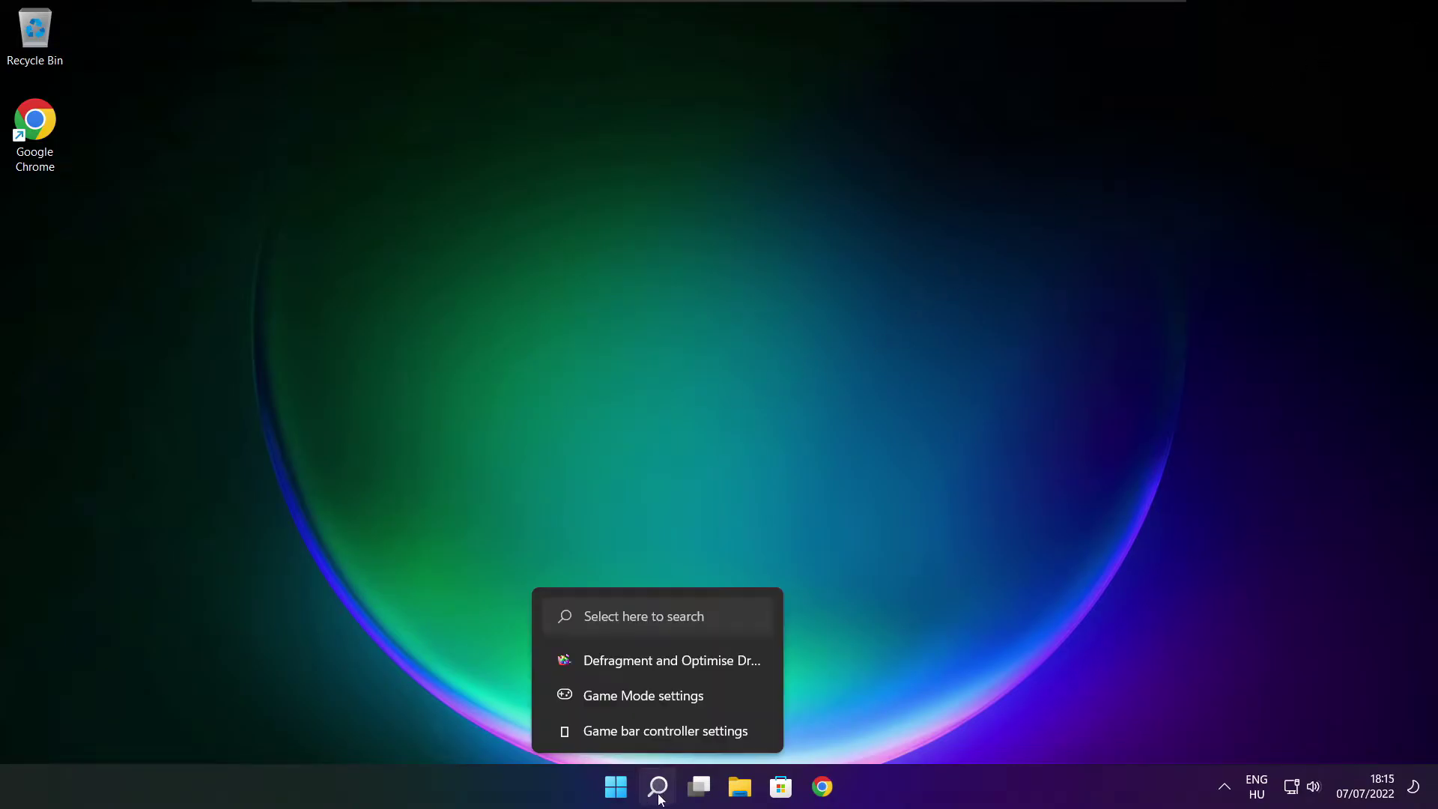
click(658, 787)
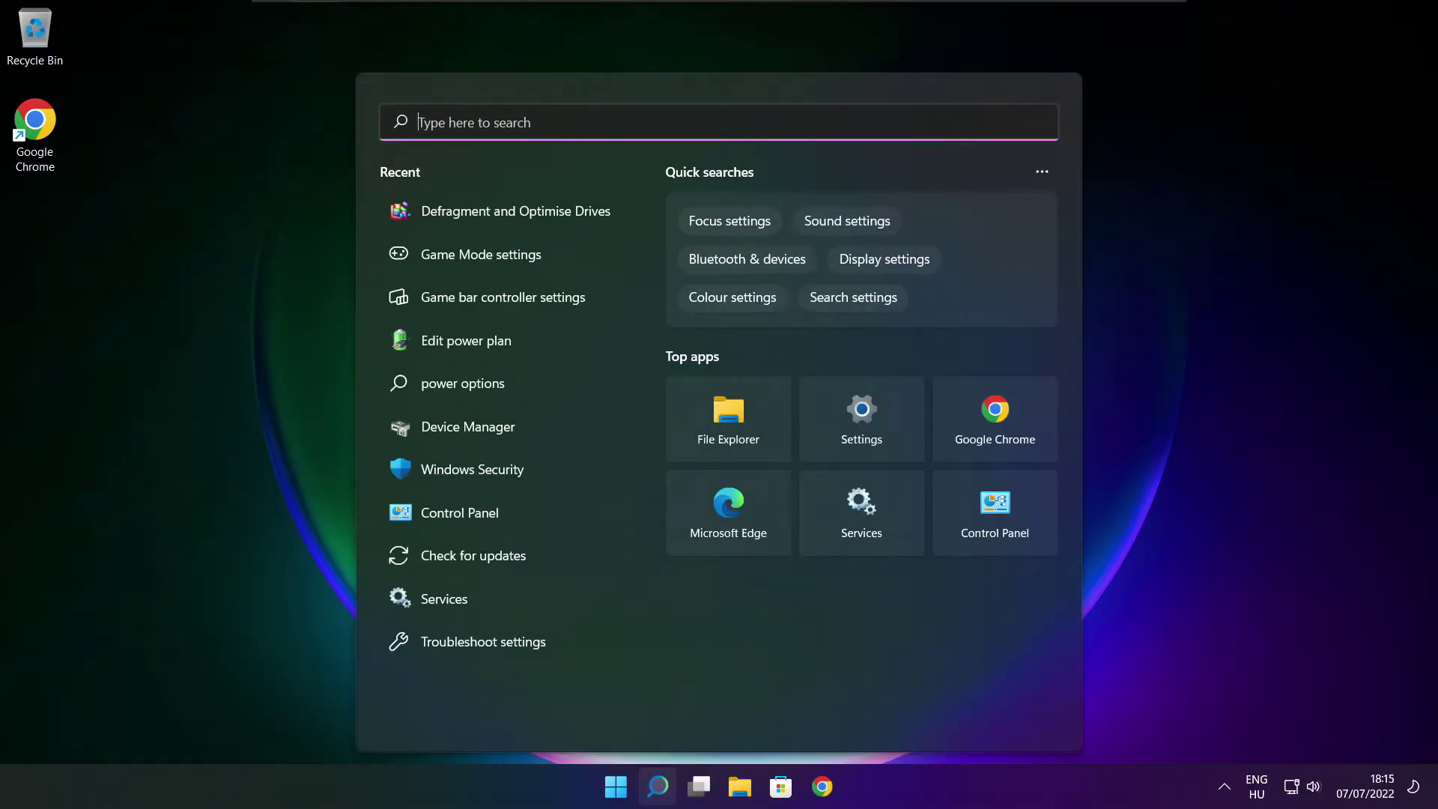
text(regedit)
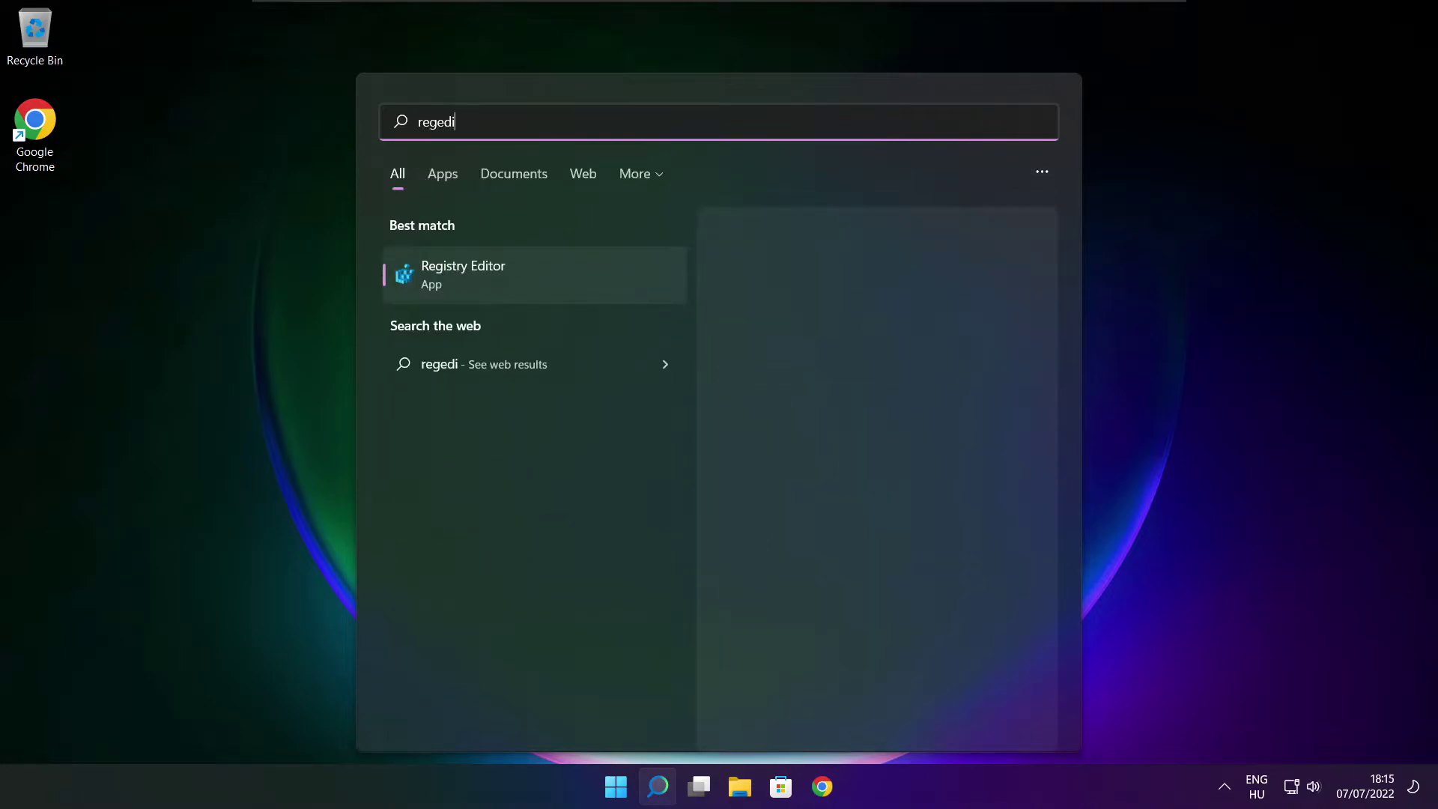
click(547, 270)
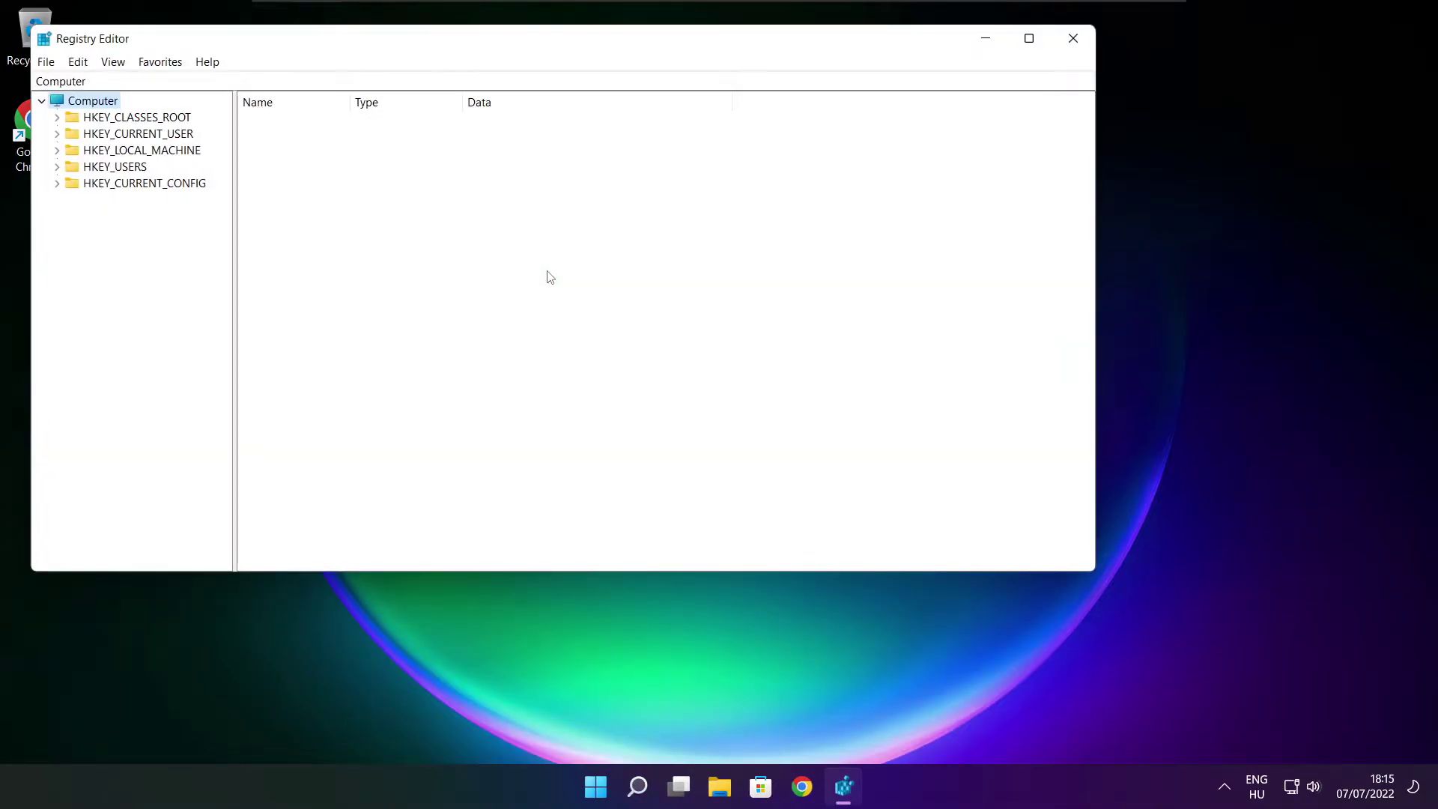
drag(433, 55, 585, 147)
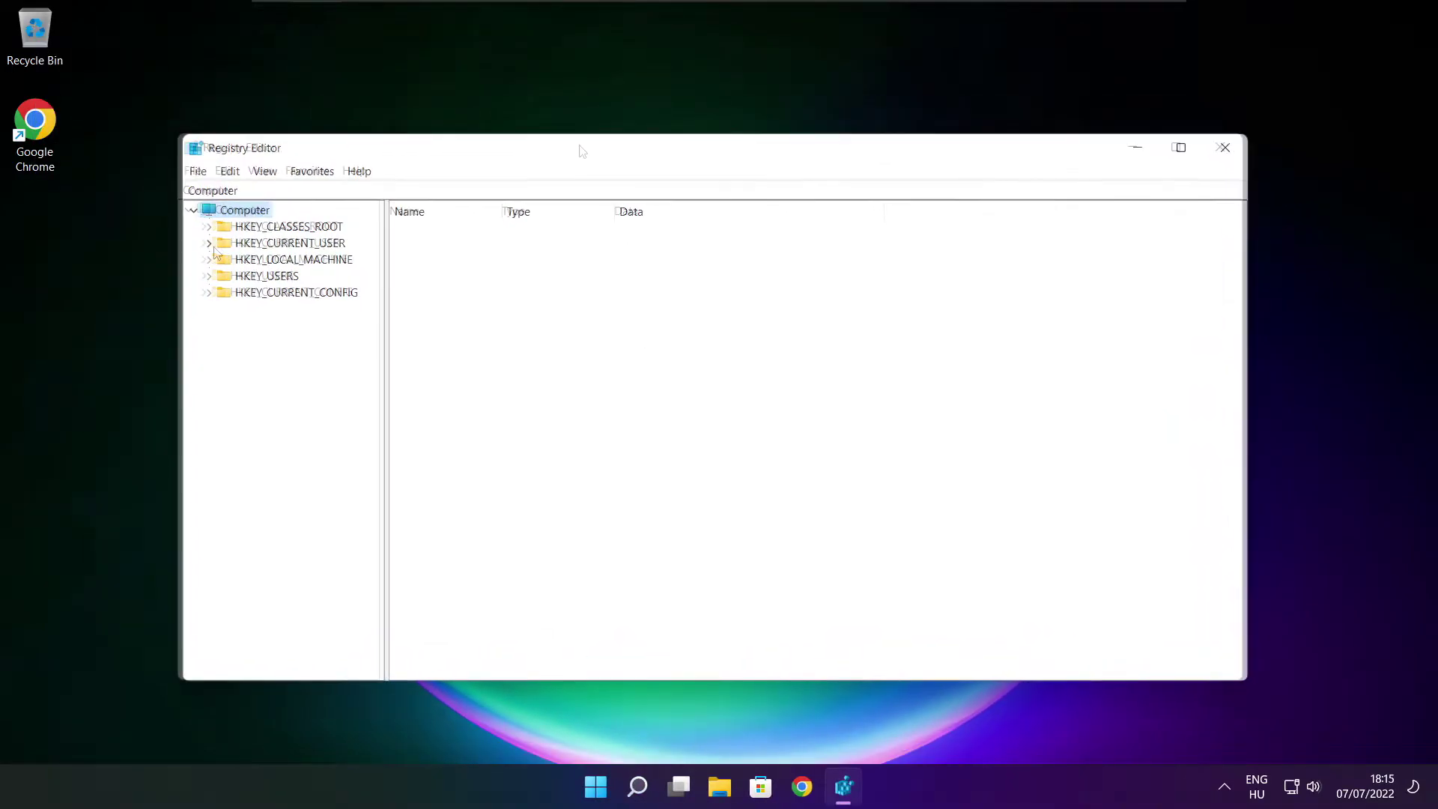
Step: Navigate to HKEY_CURRENT_USER\System\GameConfigStore and widen the name column
click(280, 242)
click(210, 244)
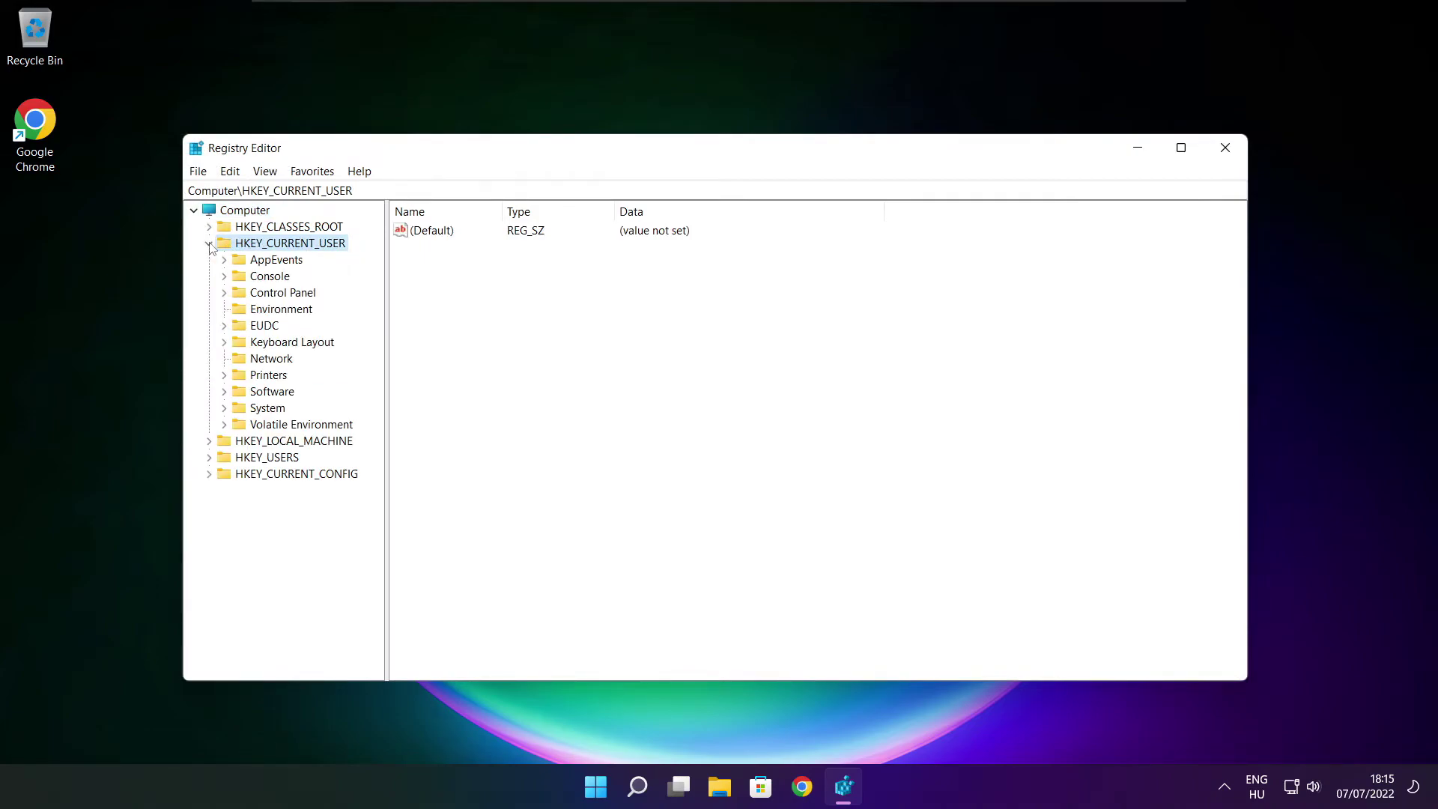
click(265, 408)
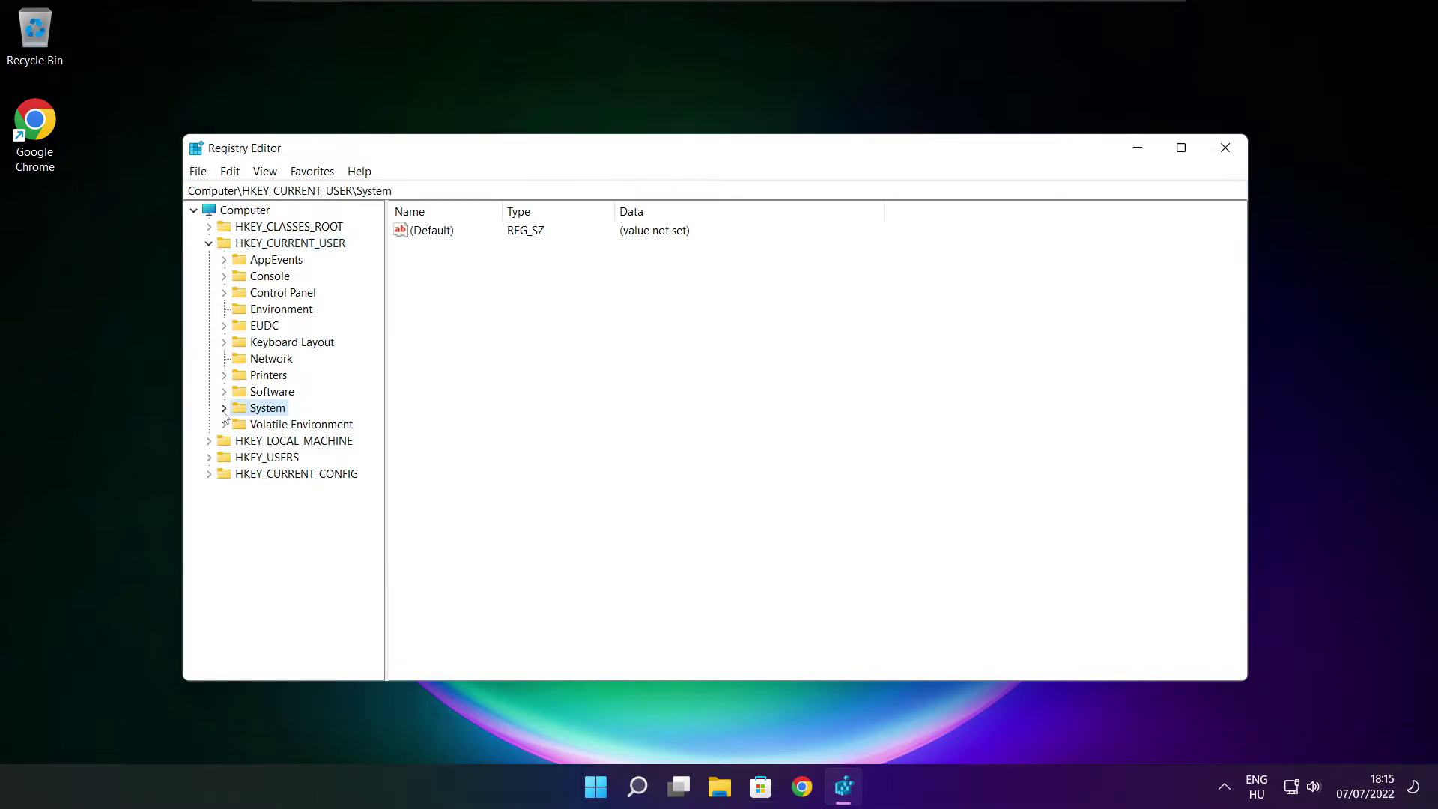
click(224, 408)
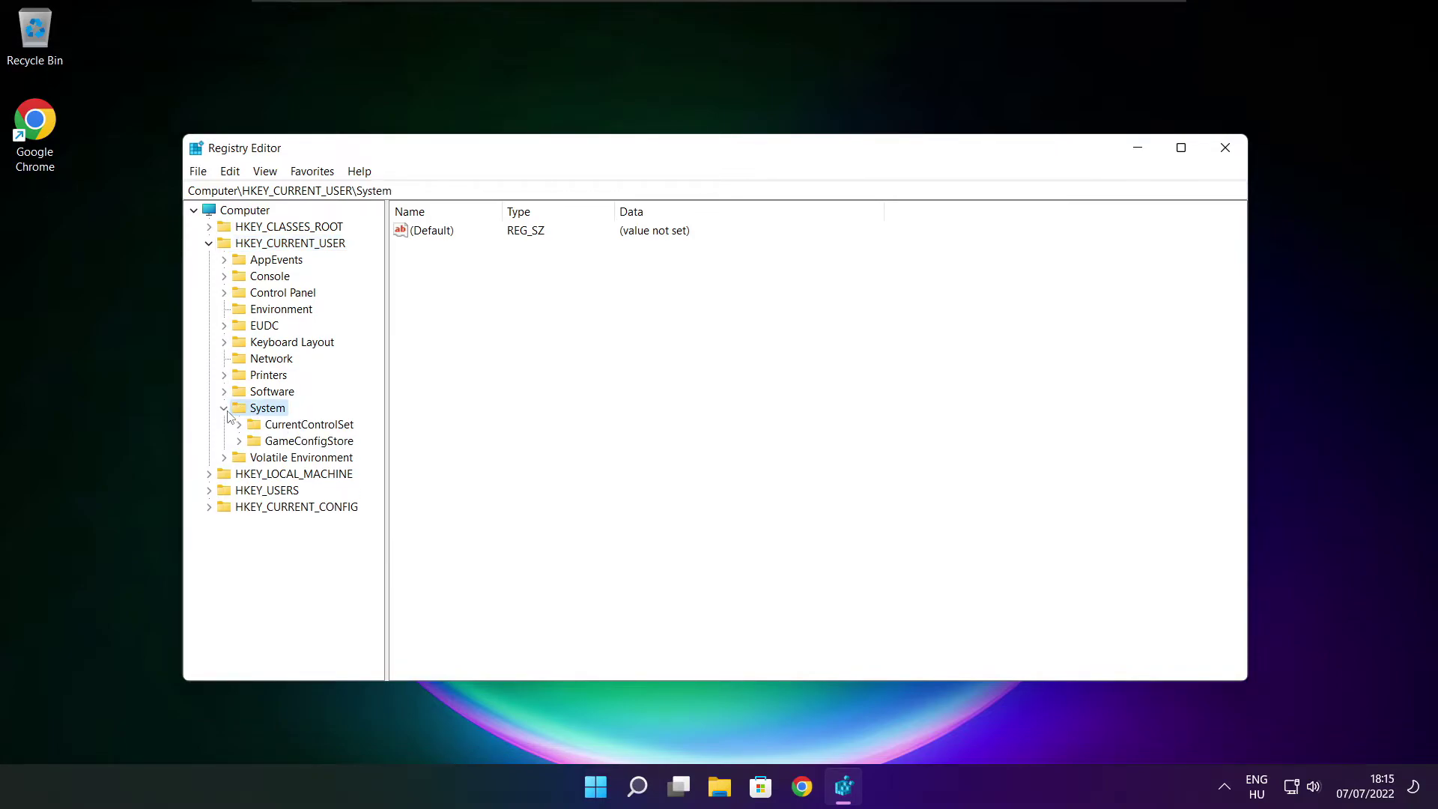
click(281, 440)
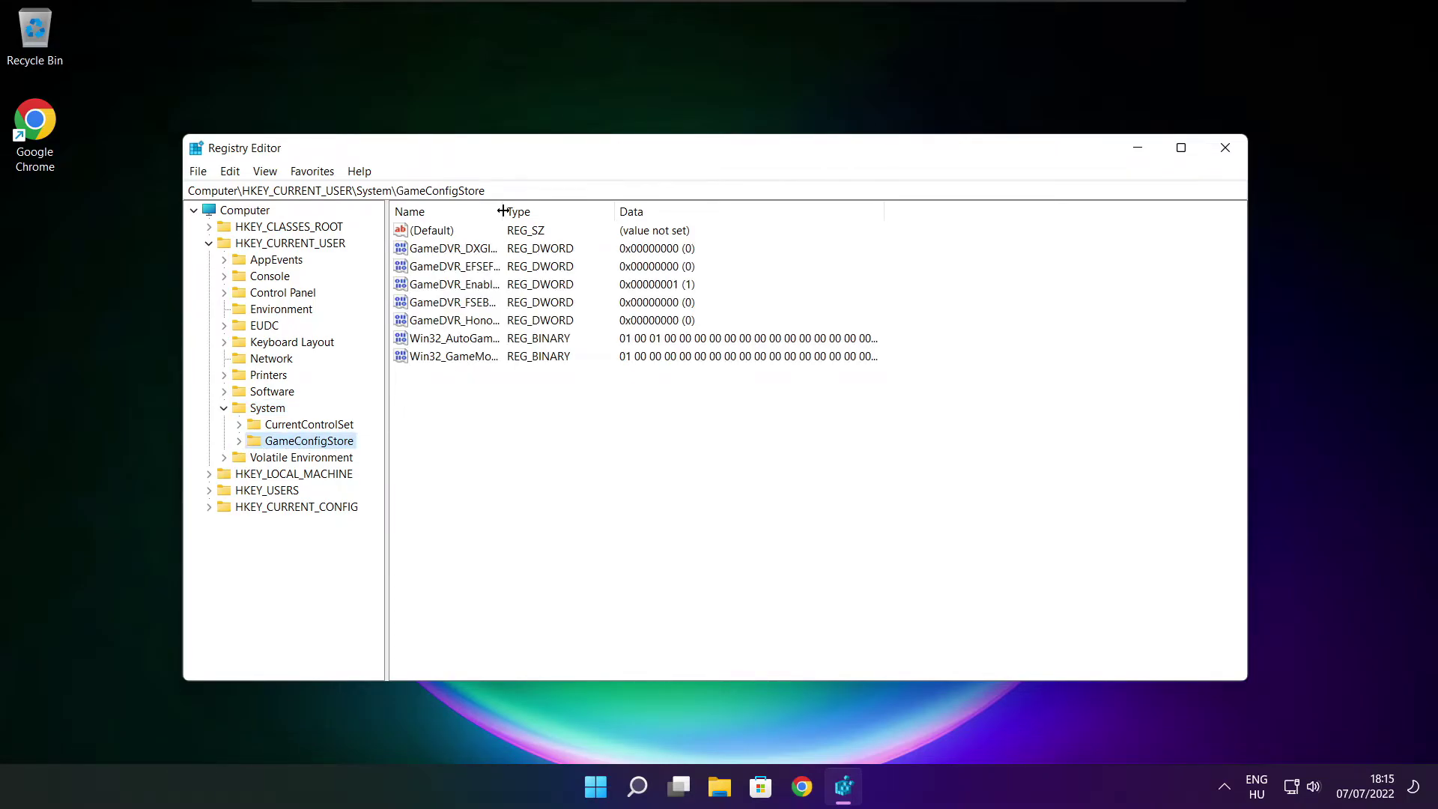
drag(504, 212, 630, 211)
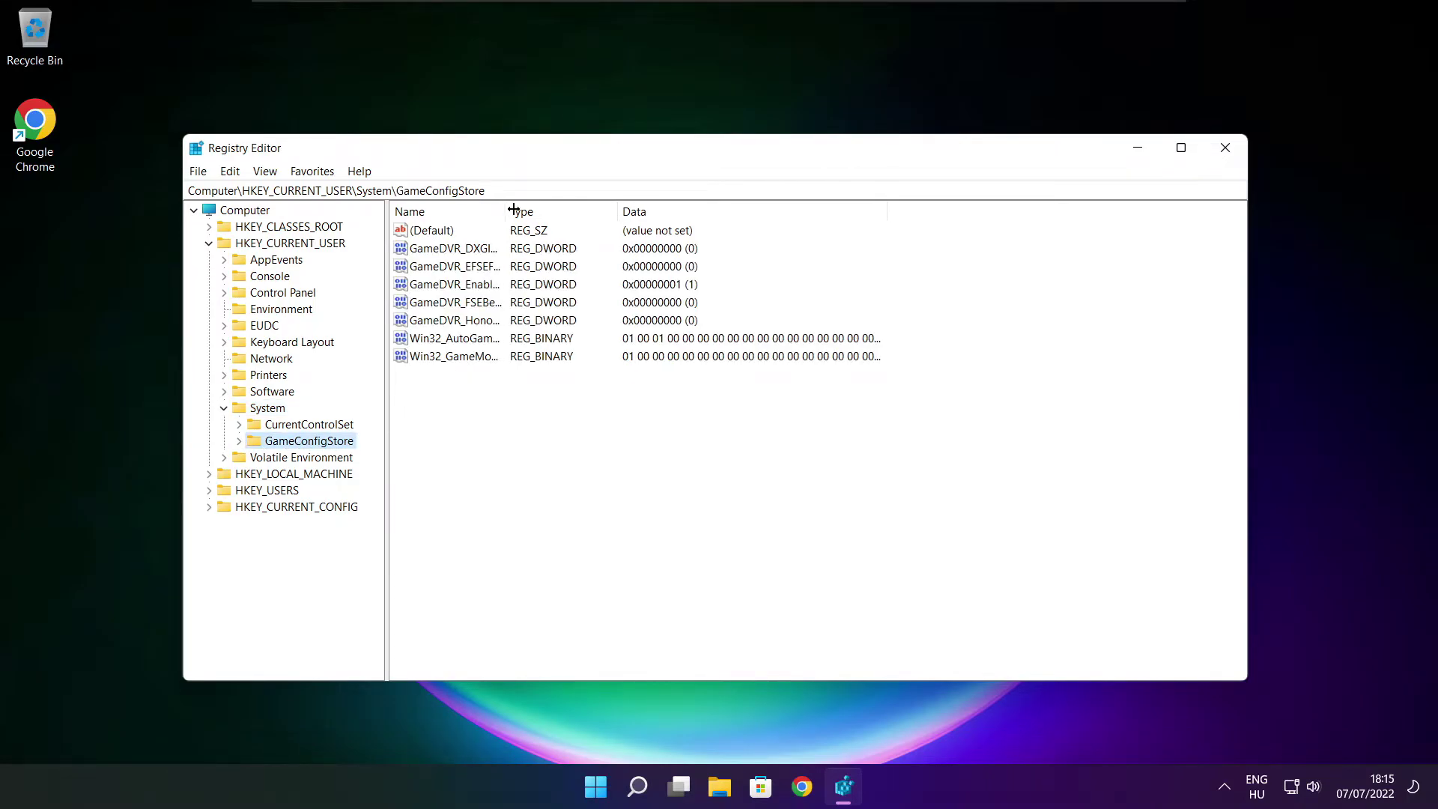
Step: Change GameDVR_Enabled to 0 and collapse HKEY_CURRENT_USER
click(465, 285)
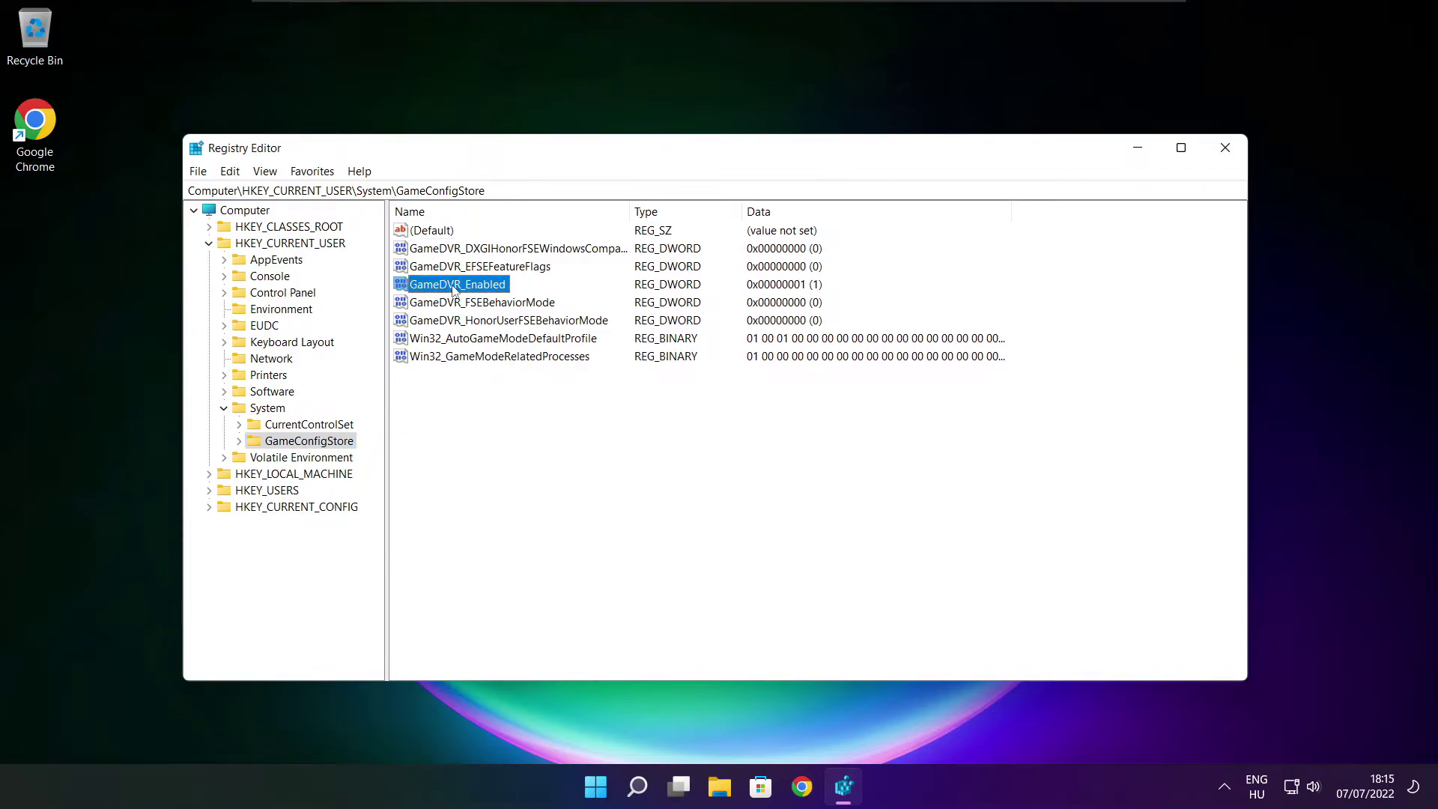
double_click(452, 288)
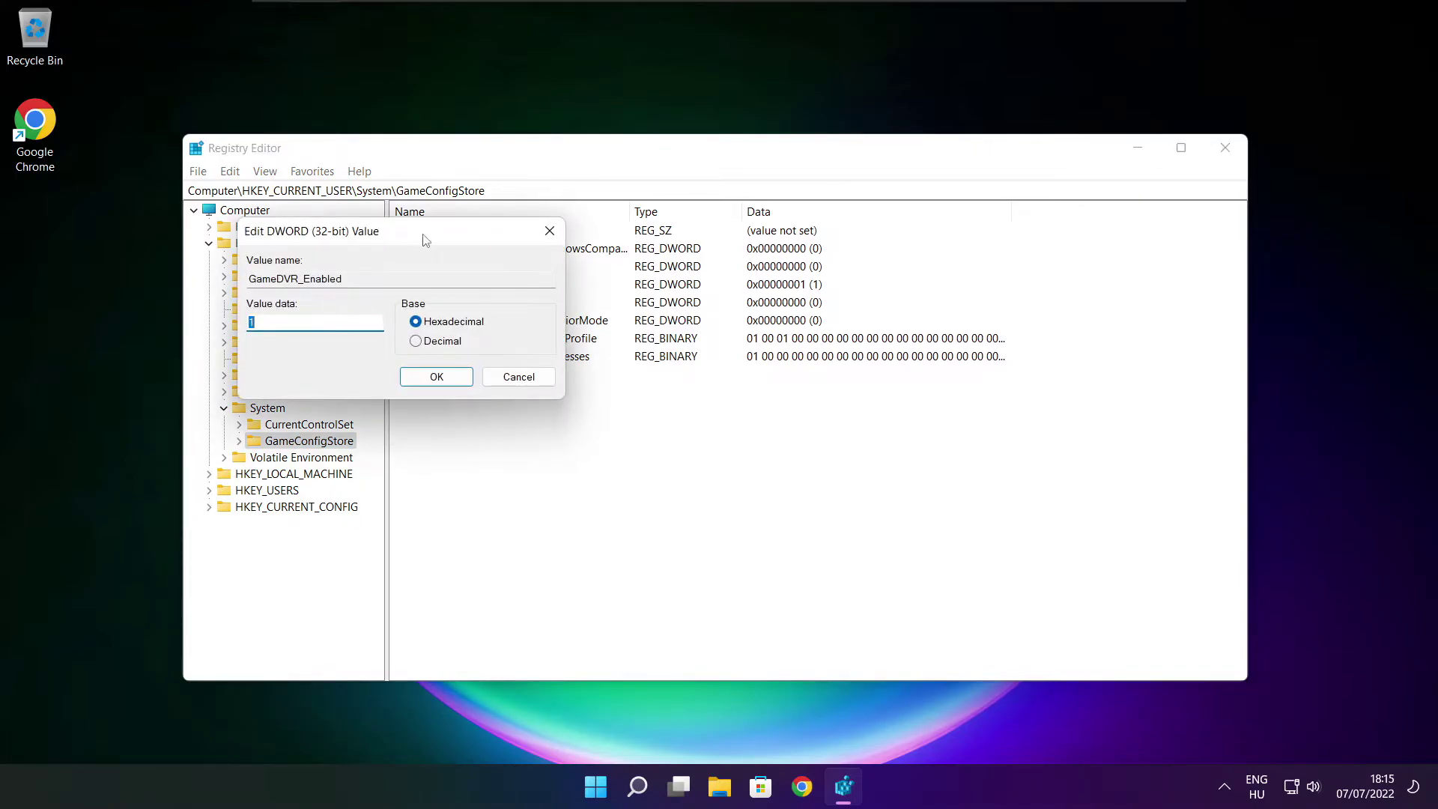
drag(425, 238, 758, 296)
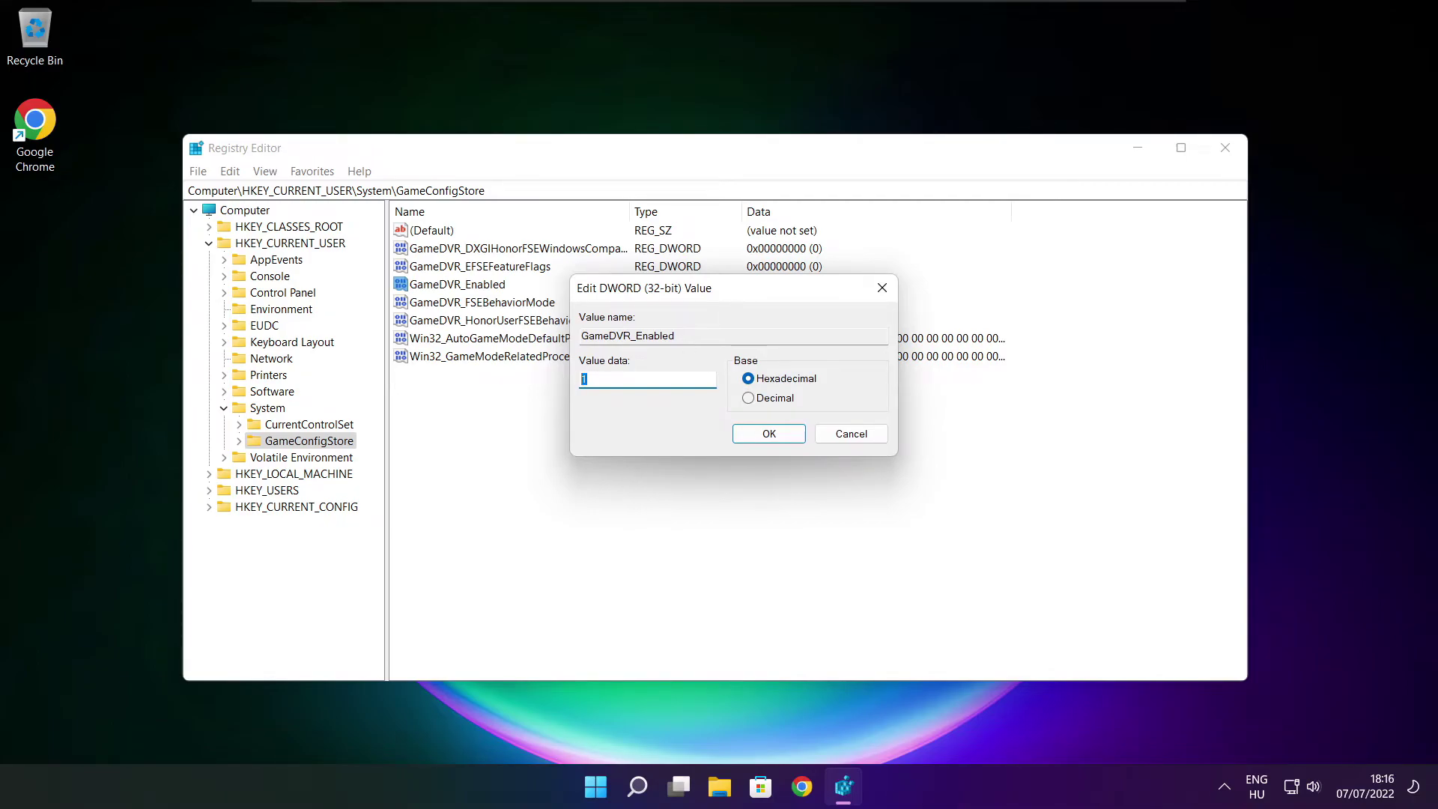
text(0)
click(769, 434)
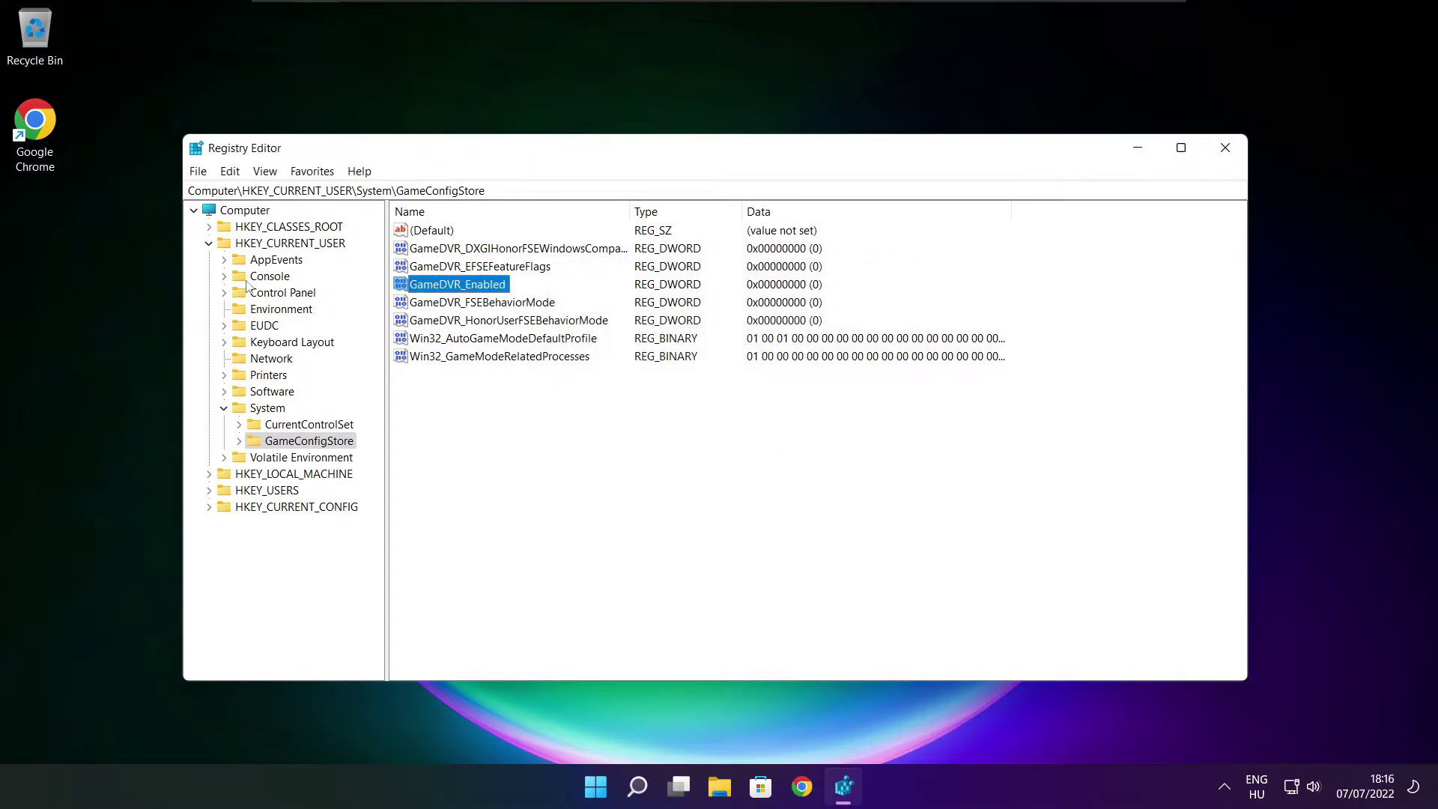
click(209, 243)
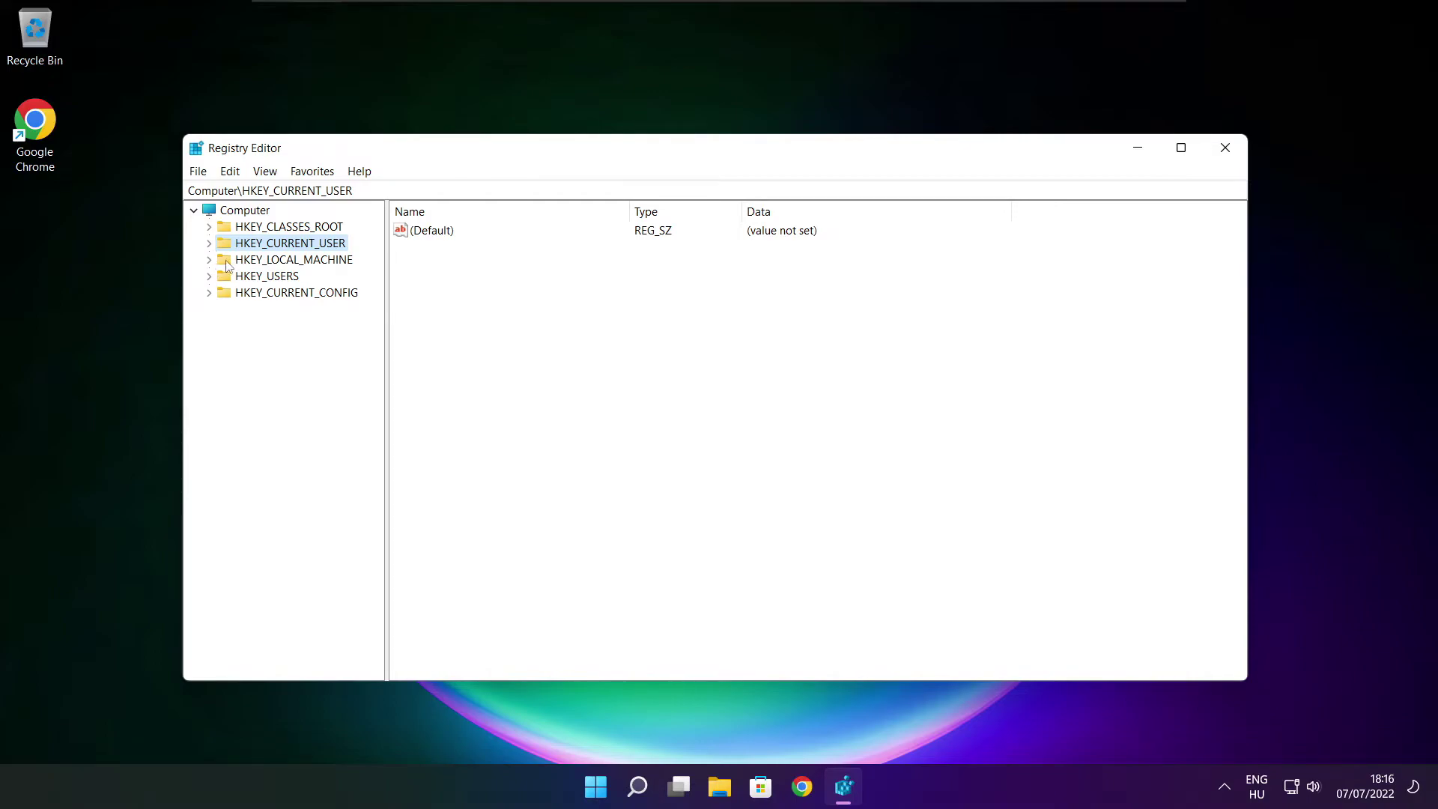
Step: Expand HKEY_LOCAL_MACHINE\SOFTWARE\Microsoft in the key tree
click(230, 267)
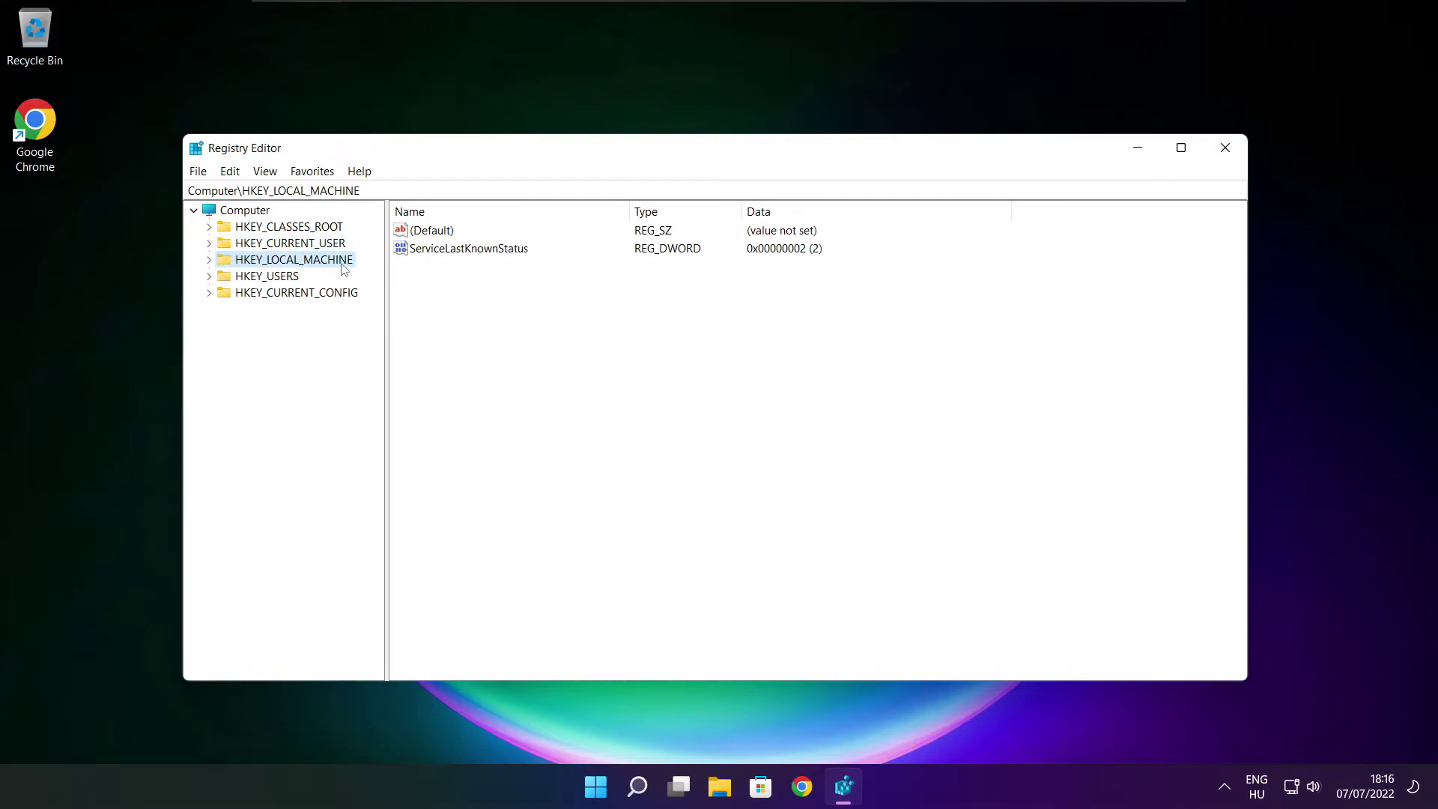
click(210, 259)
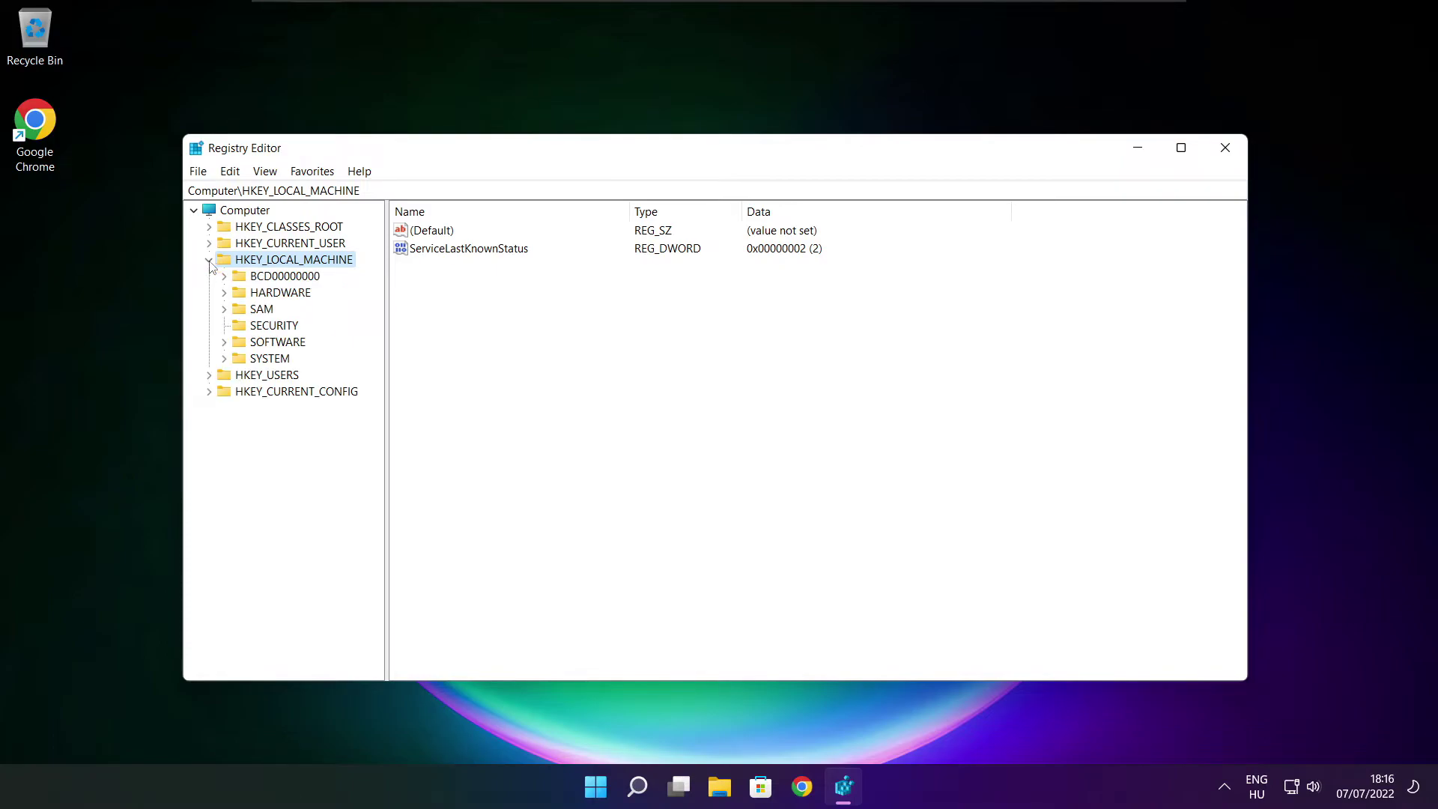
click(259, 344)
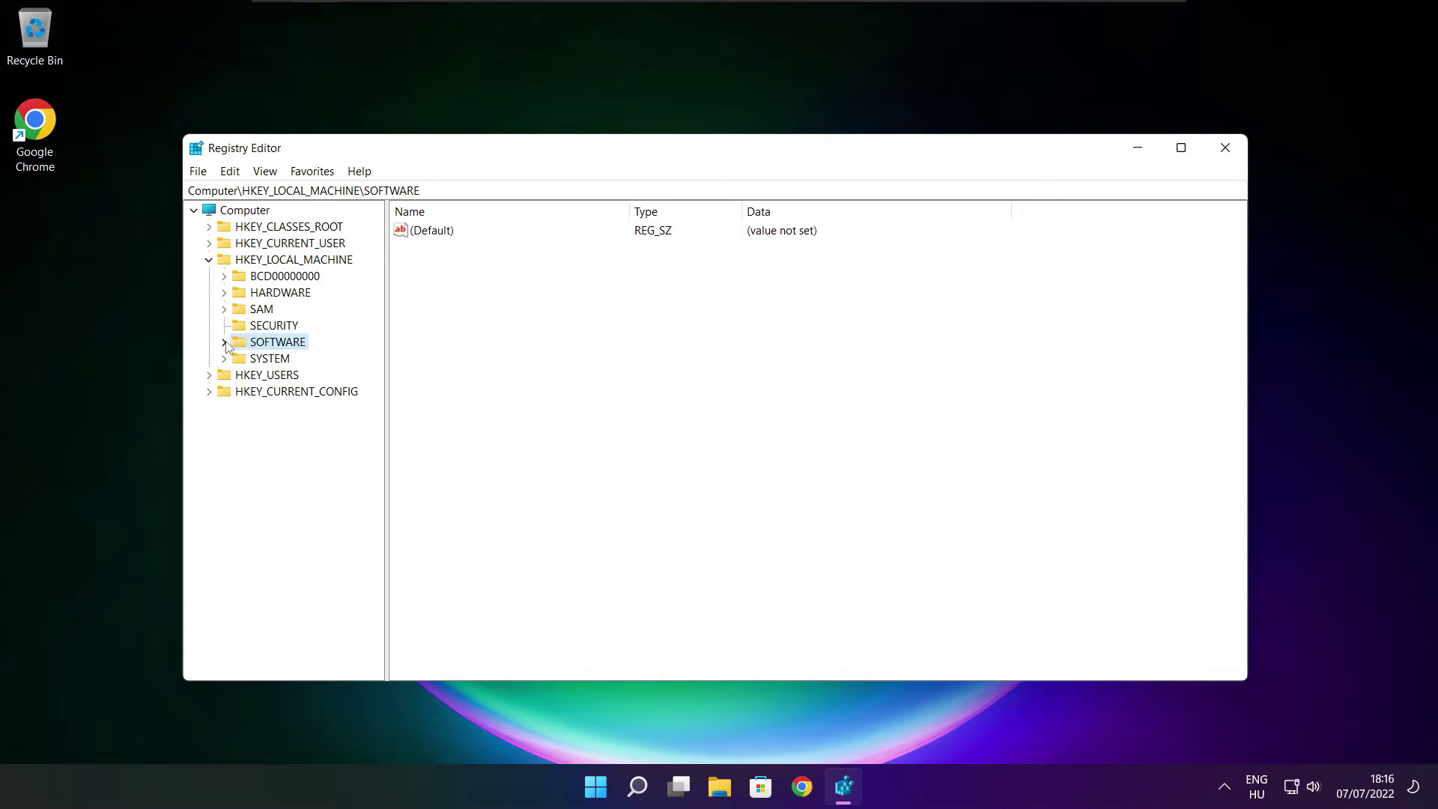
click(224, 342)
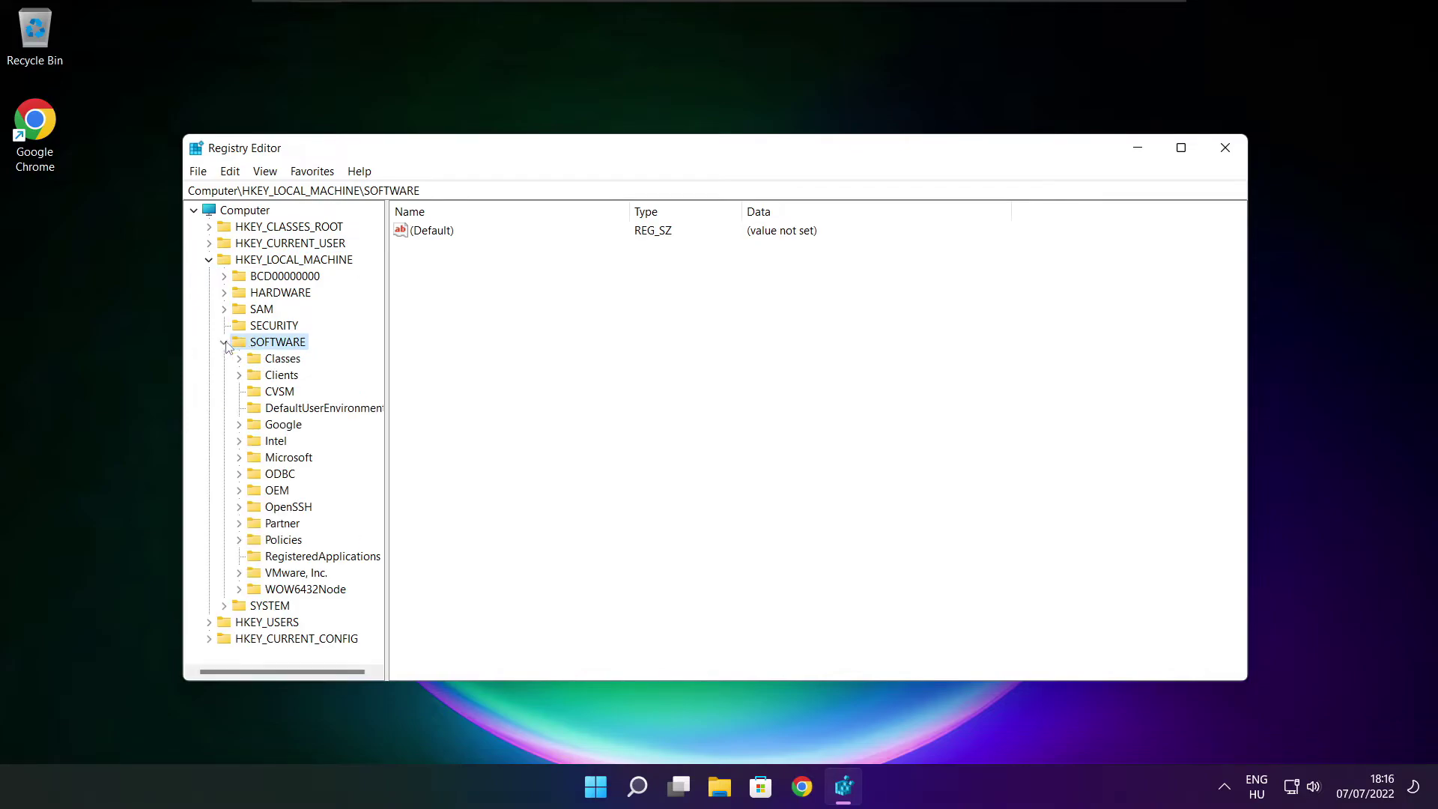
click(288, 458)
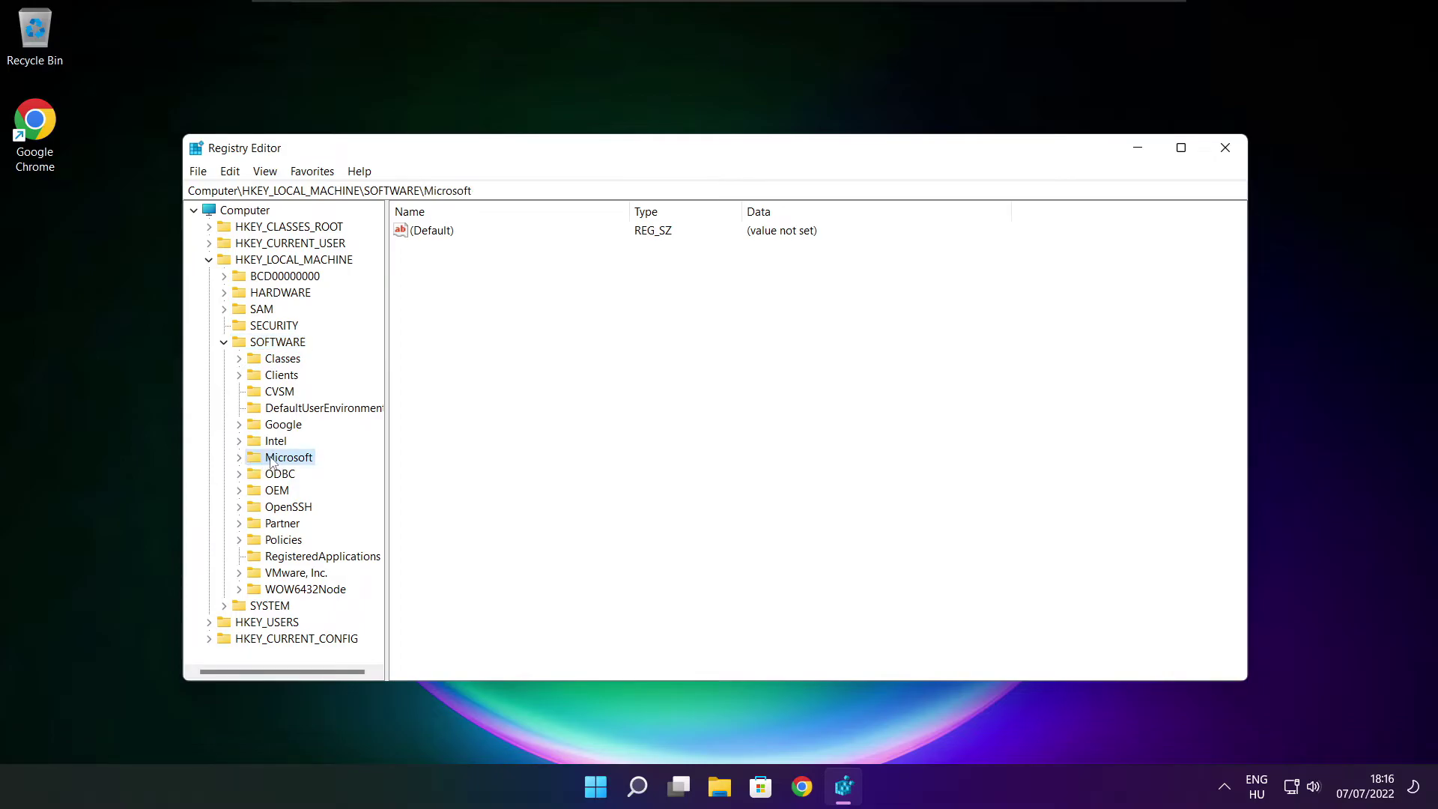
click(240, 457)
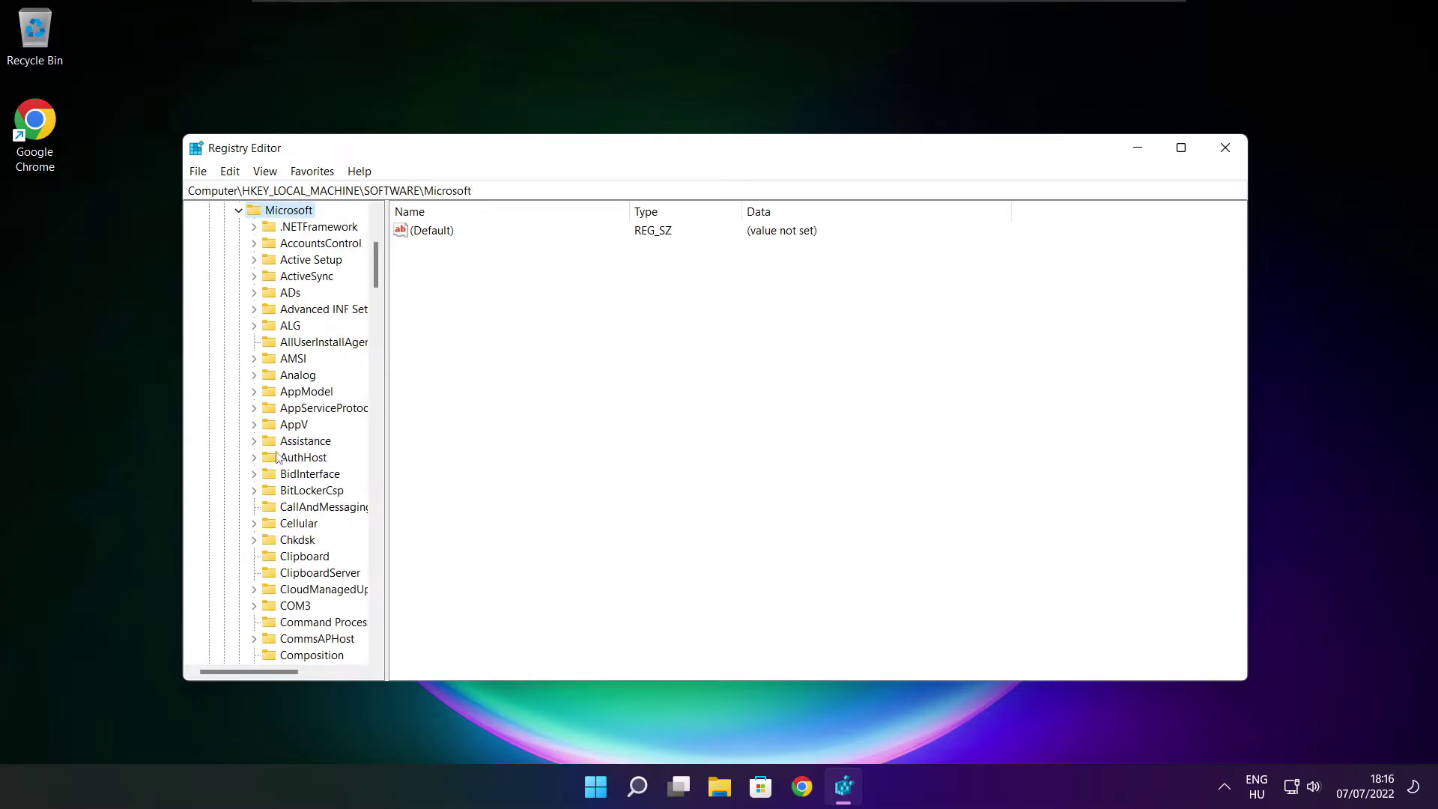
scroll(295, 445, down, 5)
scroll(295, 446, down, 5)
scroll(294, 445, down, 5)
scroll(295, 446, down, 4)
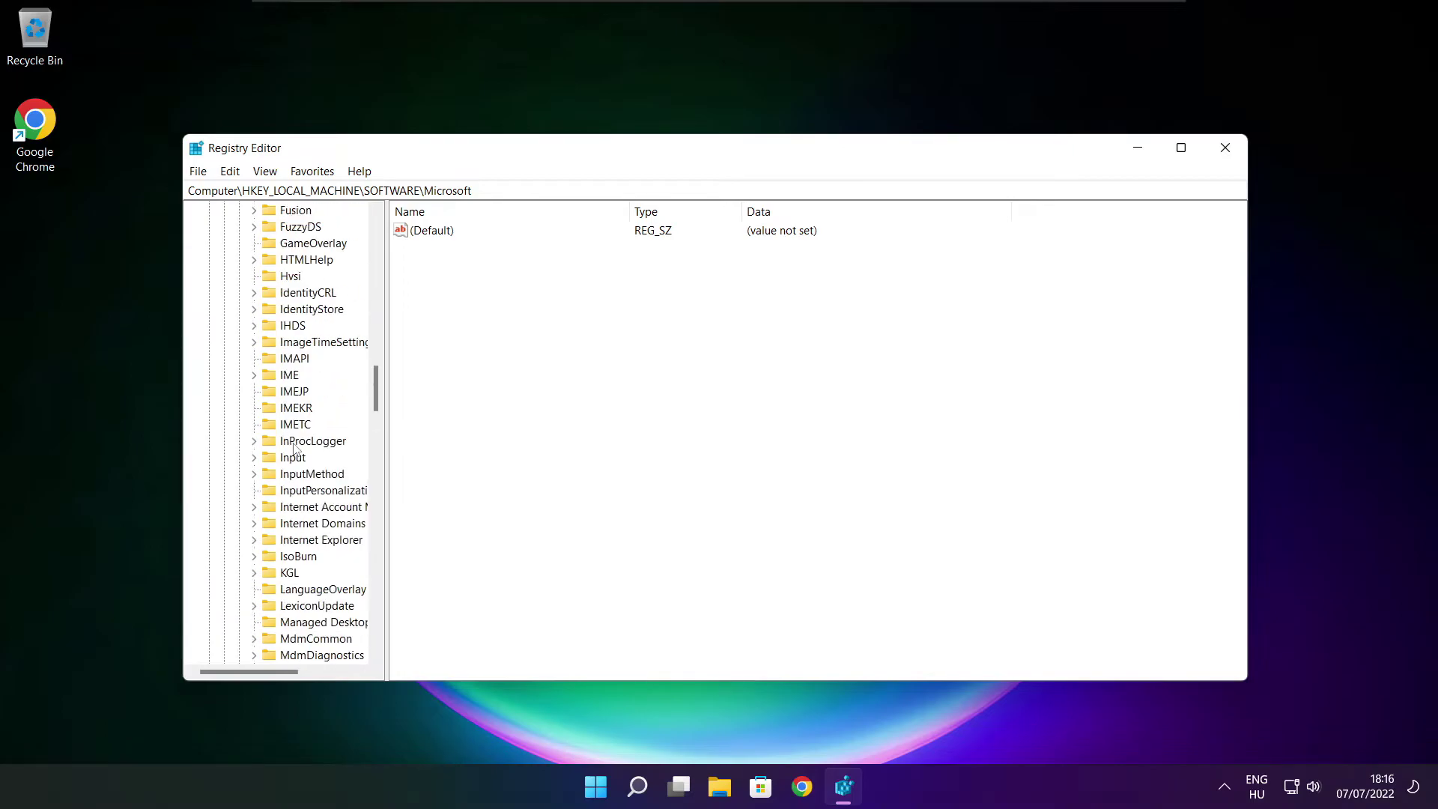
scroll(294, 445, down, 4)
scroll(295, 445, down, 4)
scroll(295, 445, down, 4)
scroll(295, 445, down, 5)
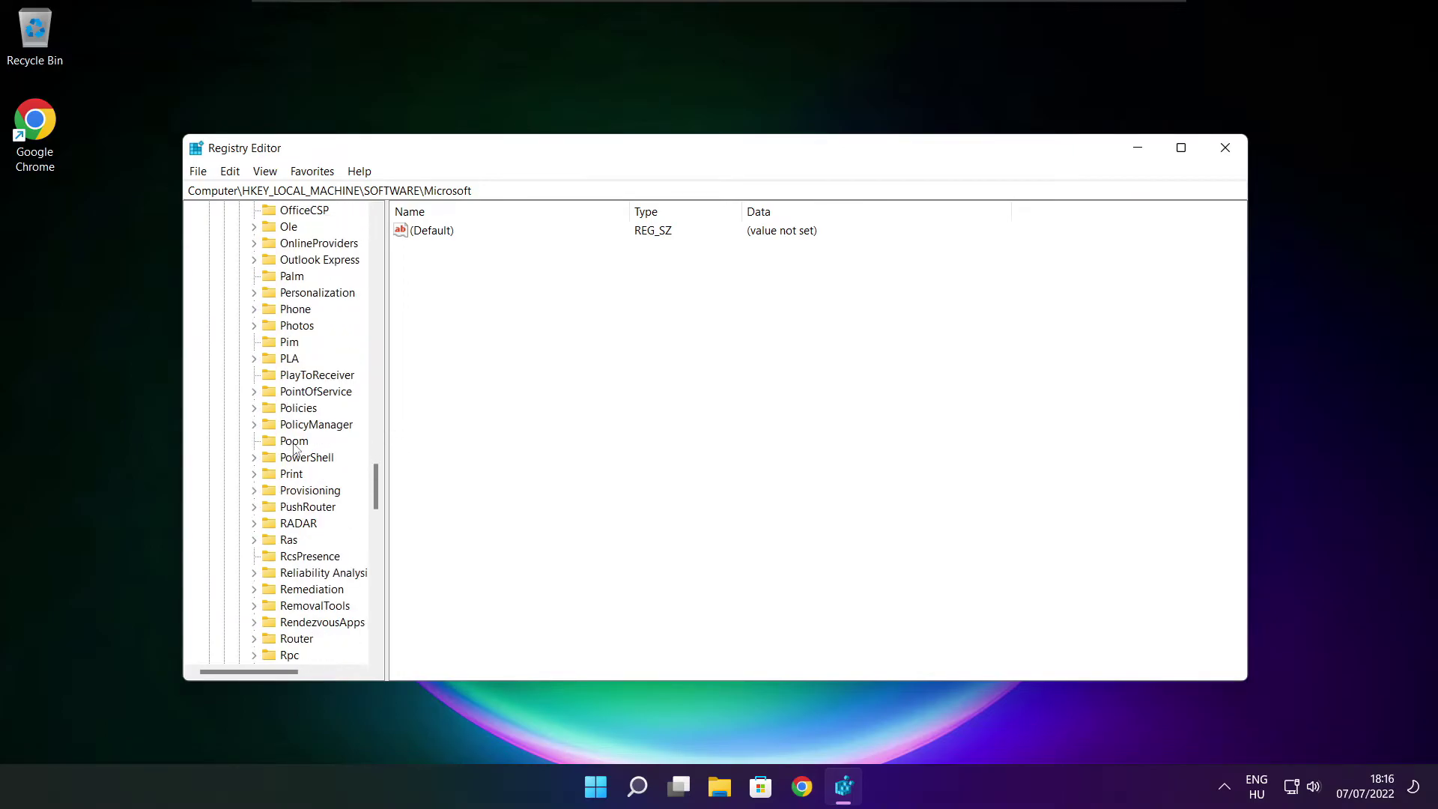
scroll(295, 446, down, 1)
scroll(294, 446, up, 1)
Step: Expand PolicyManager and its default subkey
click(275, 427)
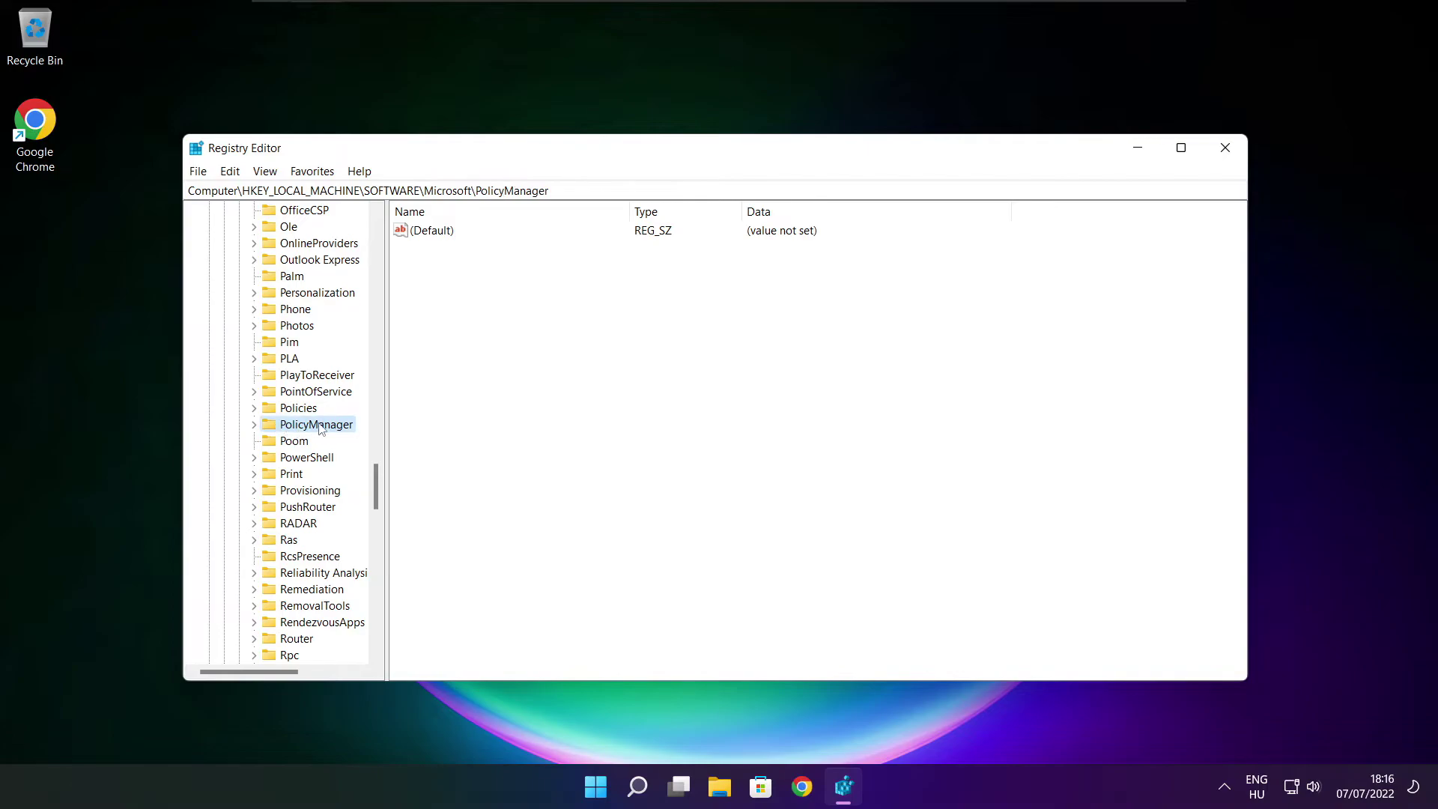
click(256, 425)
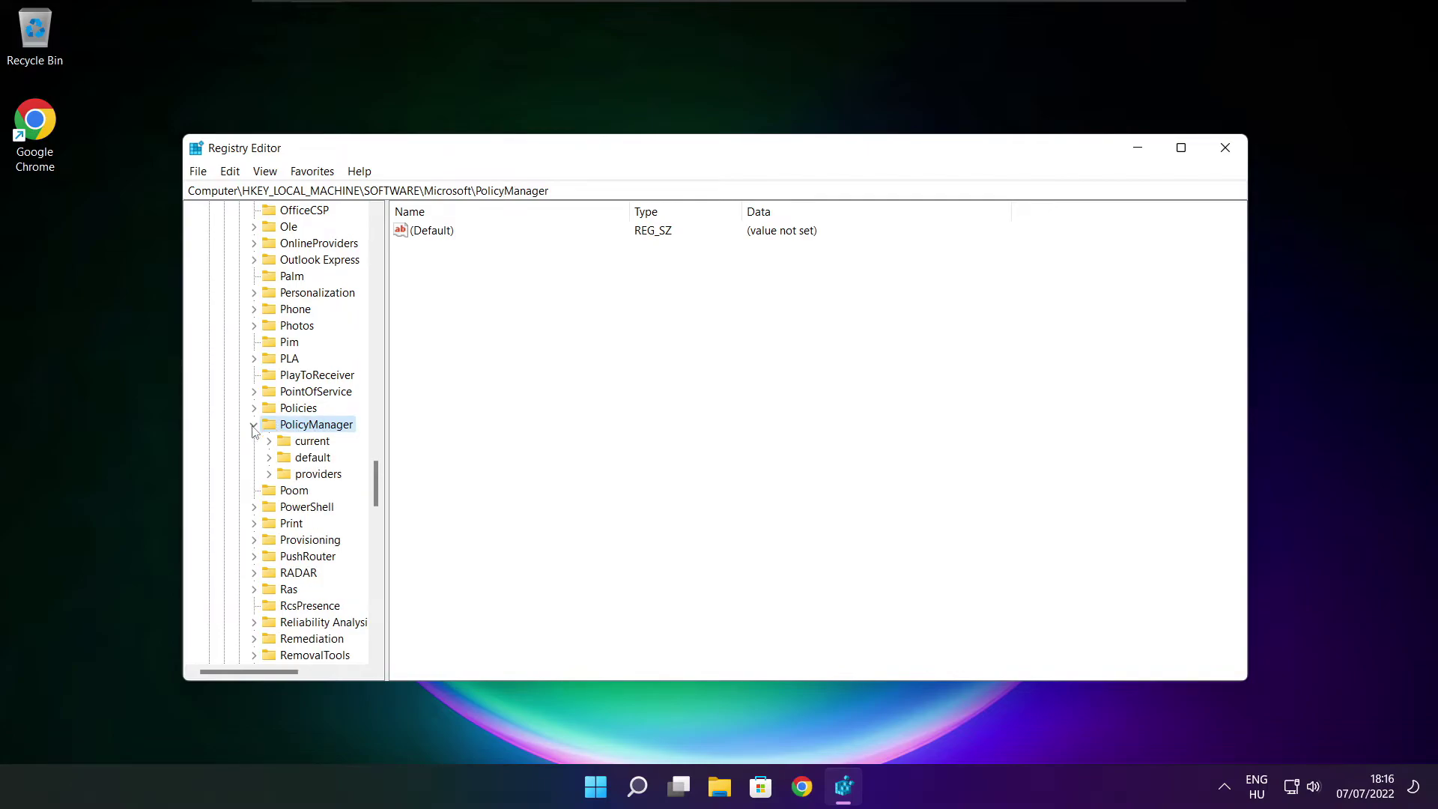
click(314, 457)
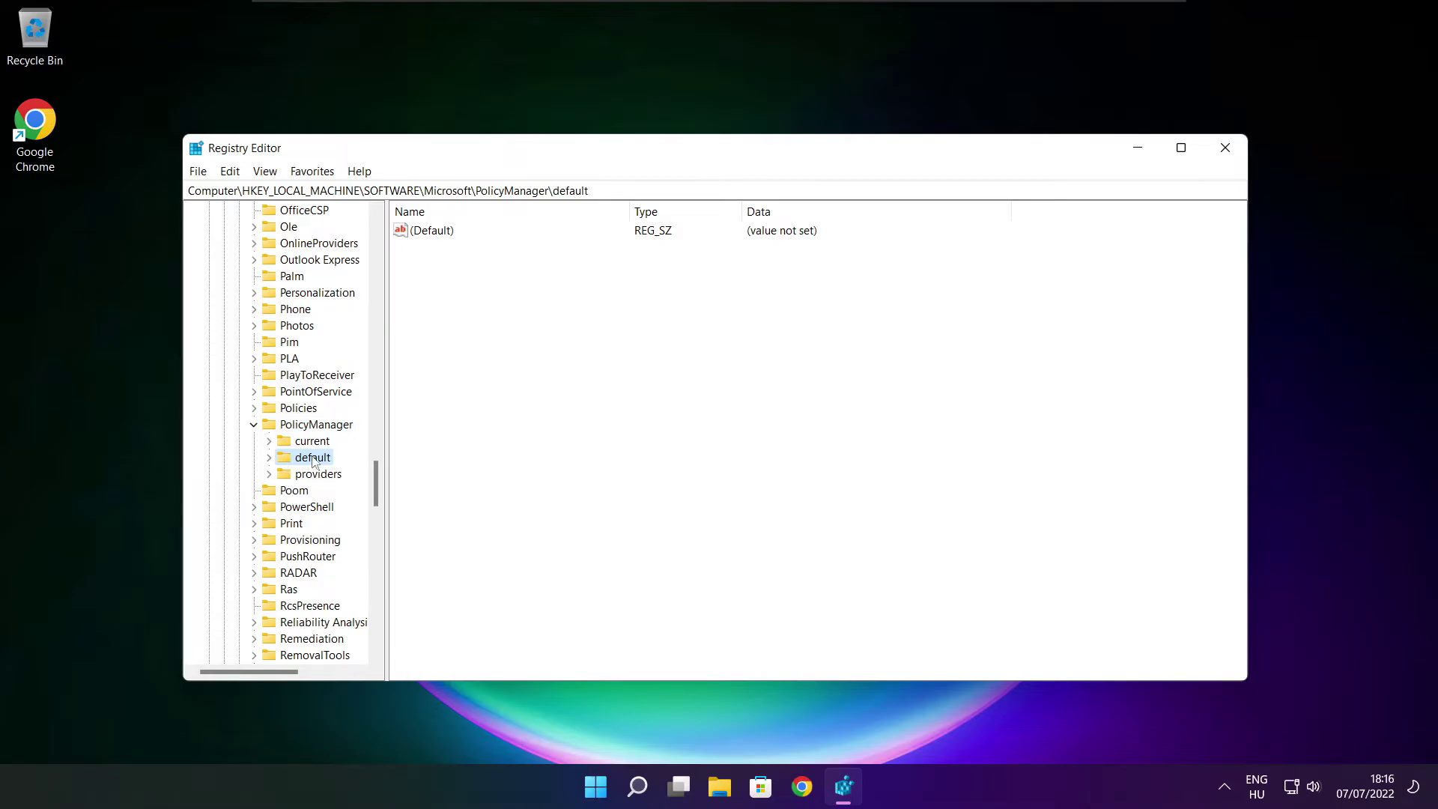
click(270, 458)
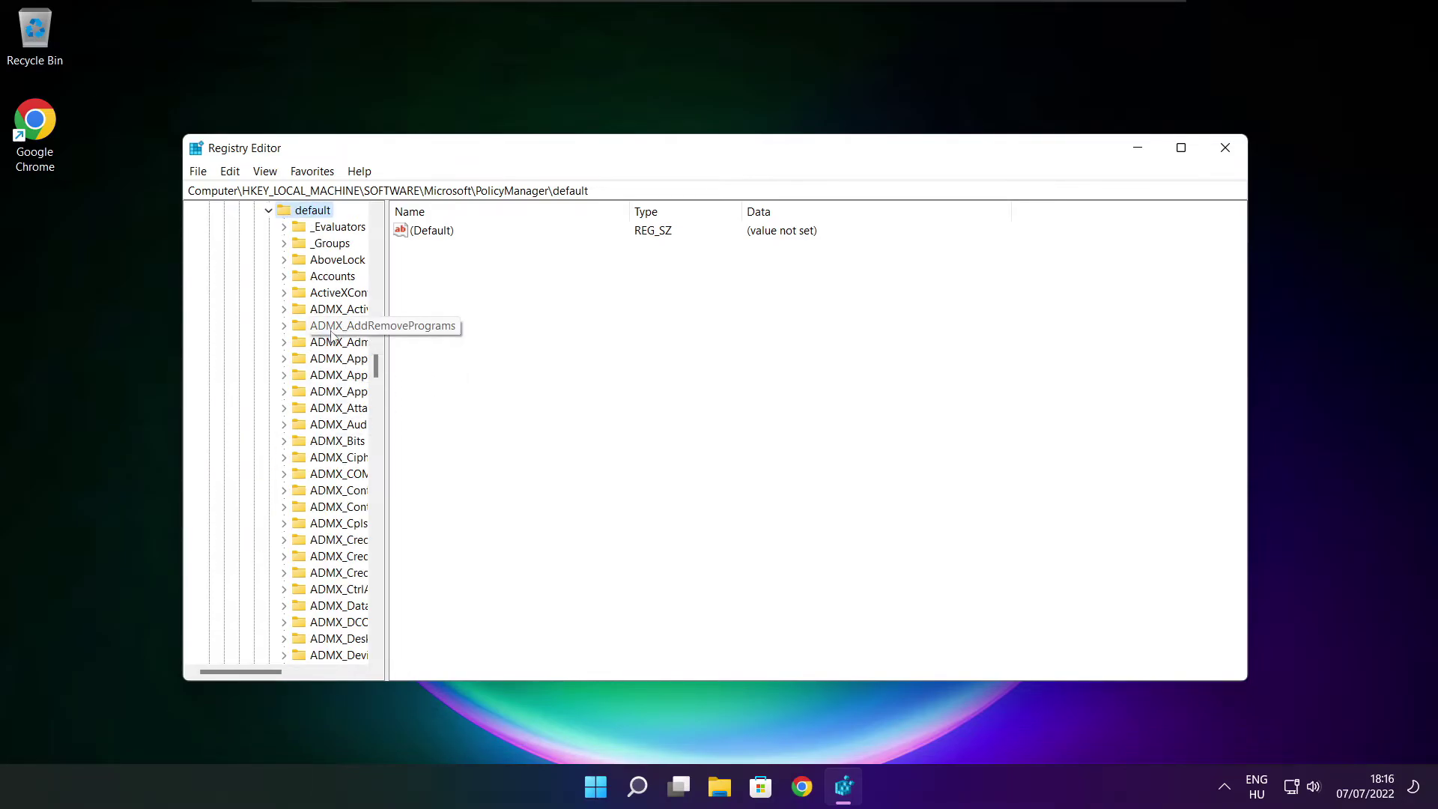
scroll(334, 331, down, 5)
scroll(334, 332, down, 5)
scroll(333, 332, down, 5)
scroll(334, 332, down, 5)
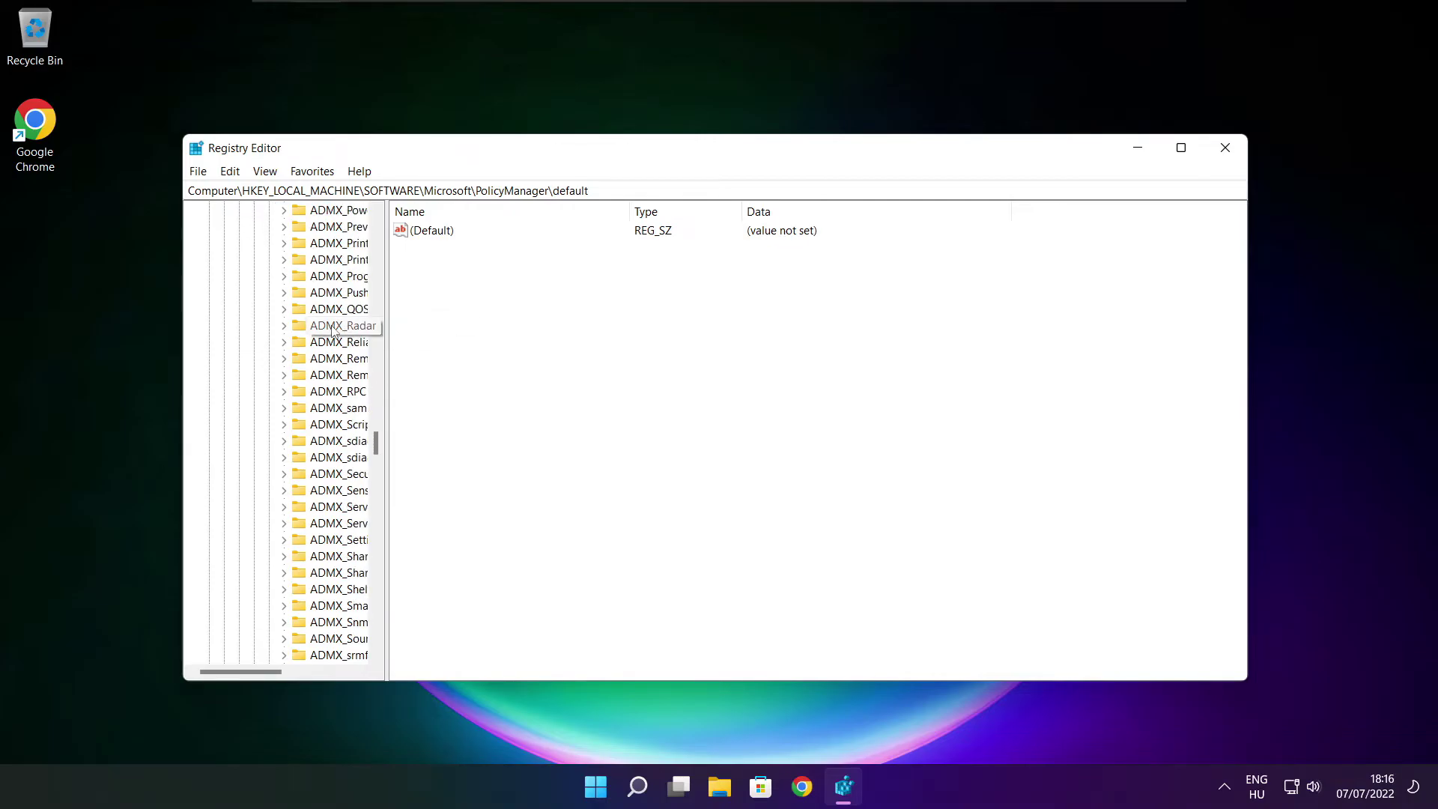
scroll(334, 332, down, 5)
scroll(333, 331, down, 5)
Step: Widen the tree pane and open ApplicationManagement\AllowGameDVR, selecting its 'value' entry
drag(387, 328, 471, 329)
scroll(405, 332, up, 1)
click(371, 309)
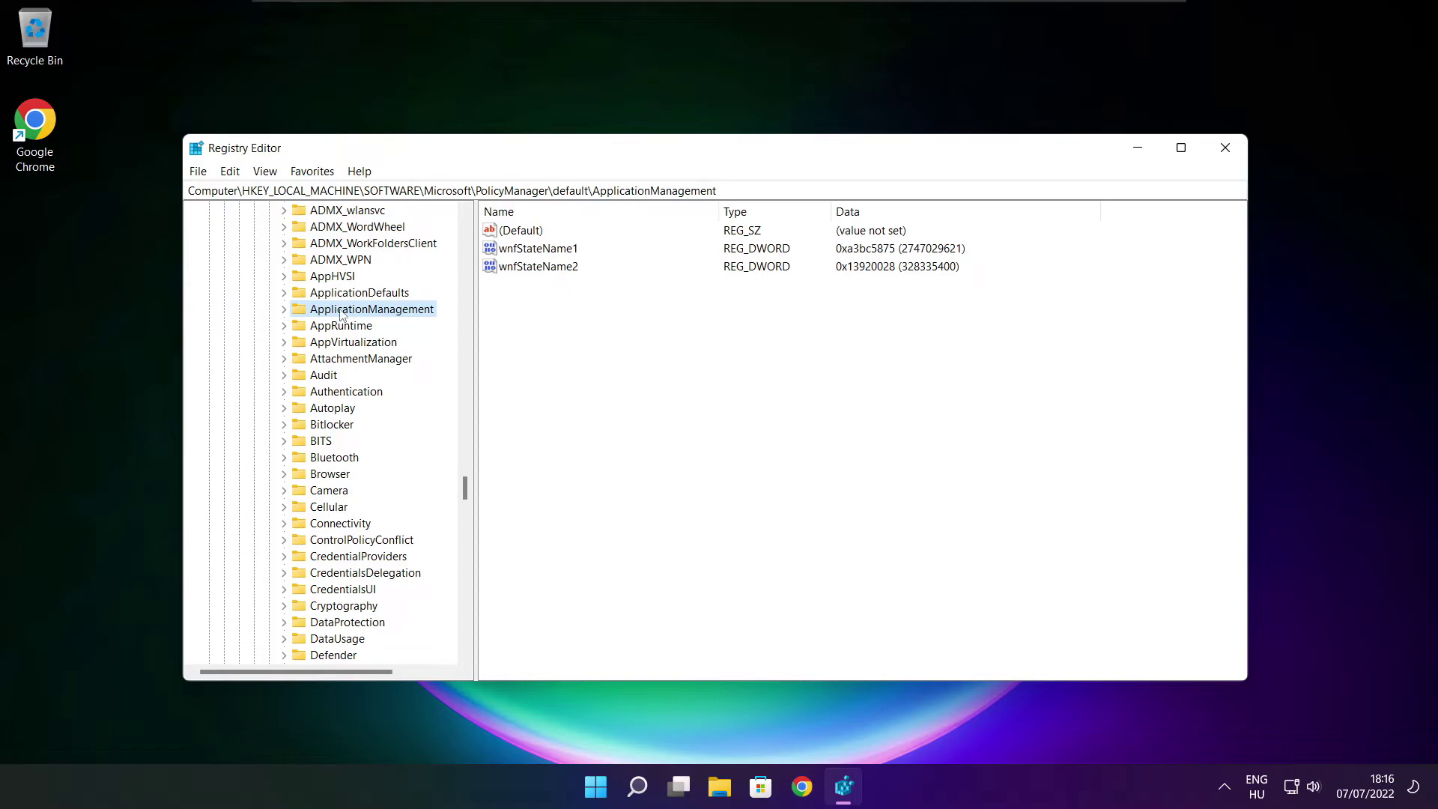
click(284, 310)
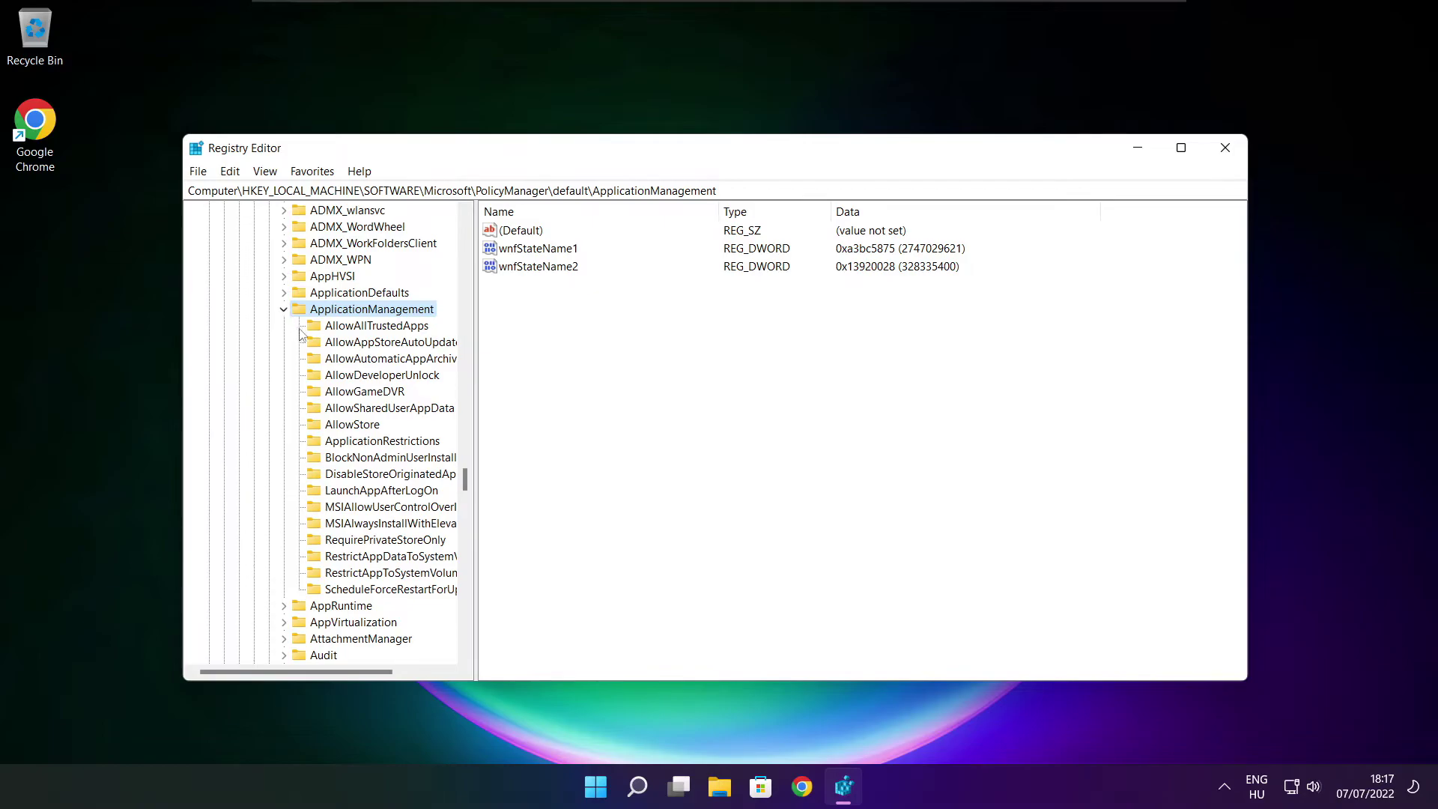
drag(476, 379, 492, 378)
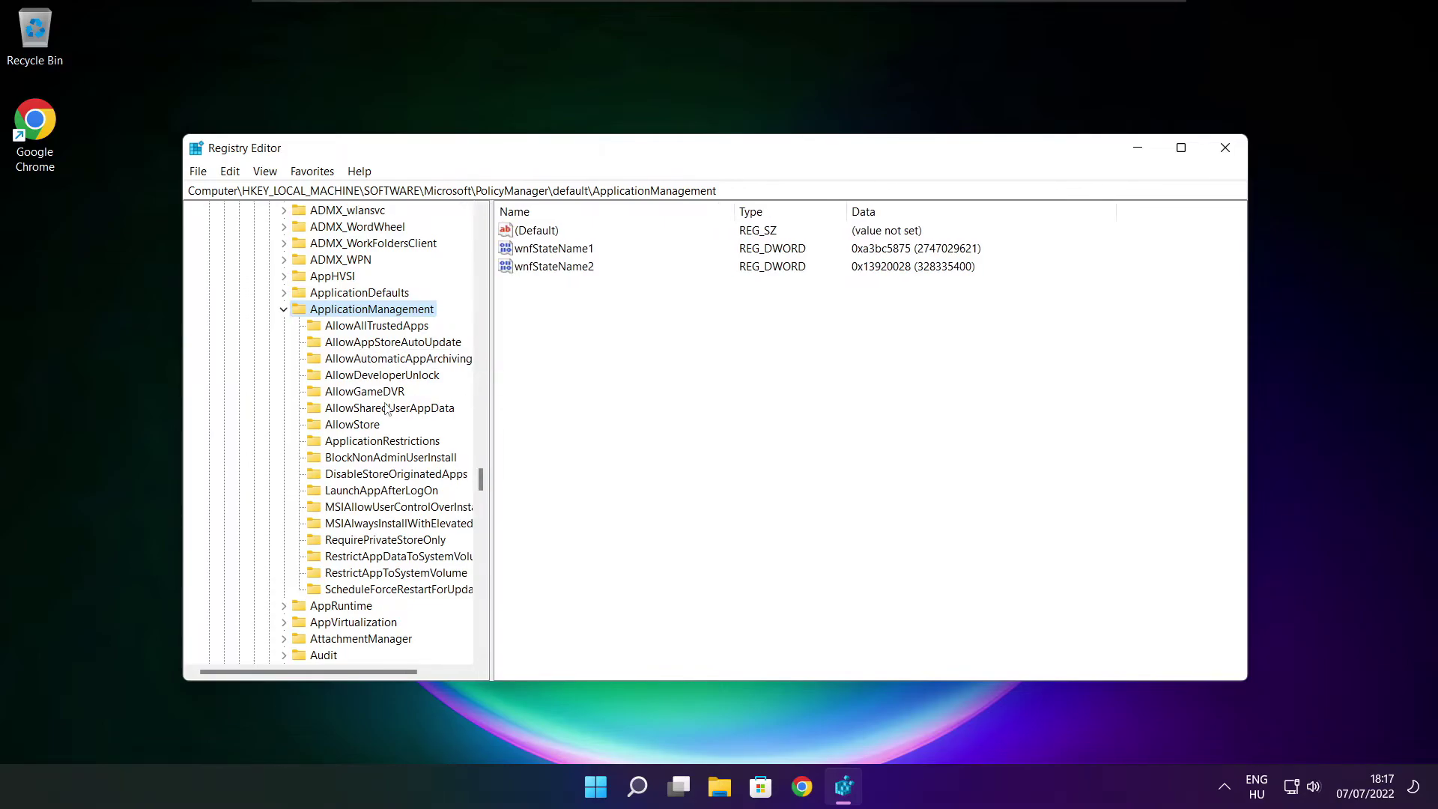
click(365, 394)
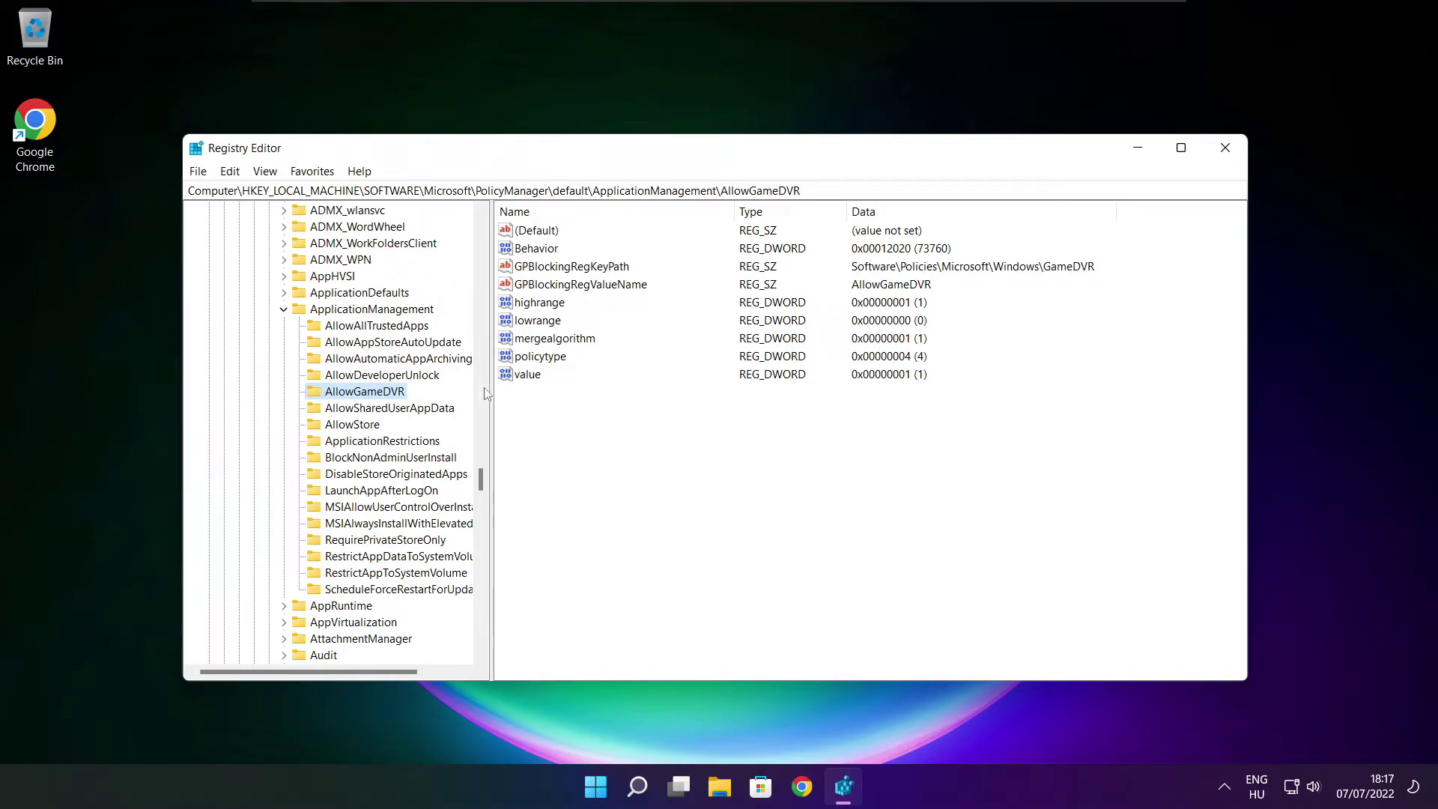
click(527, 374)
Step: Change AllowGameDVR's 'value' entry to 0 and close Registry Editor
double_click(531, 374)
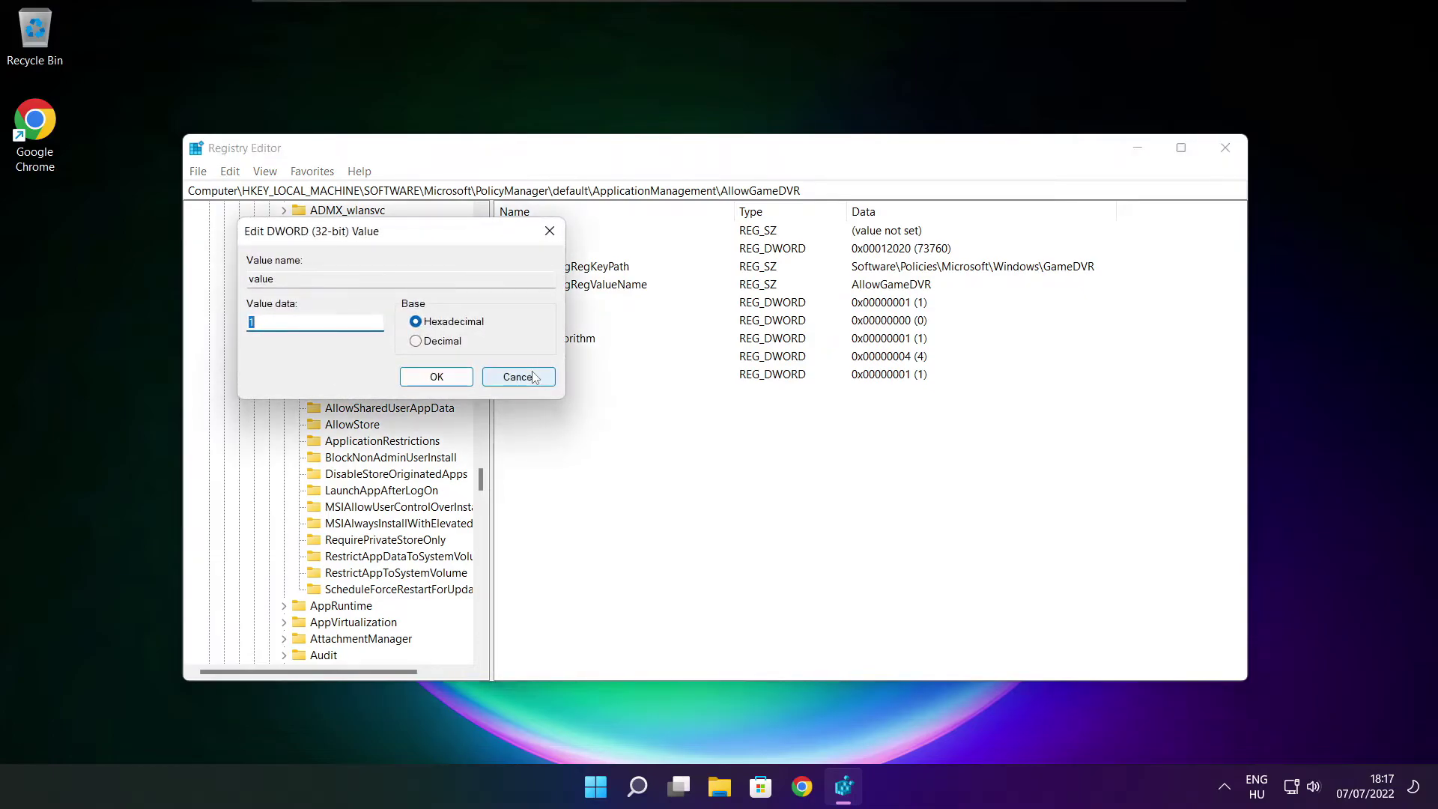
drag(403, 241, 727, 299)
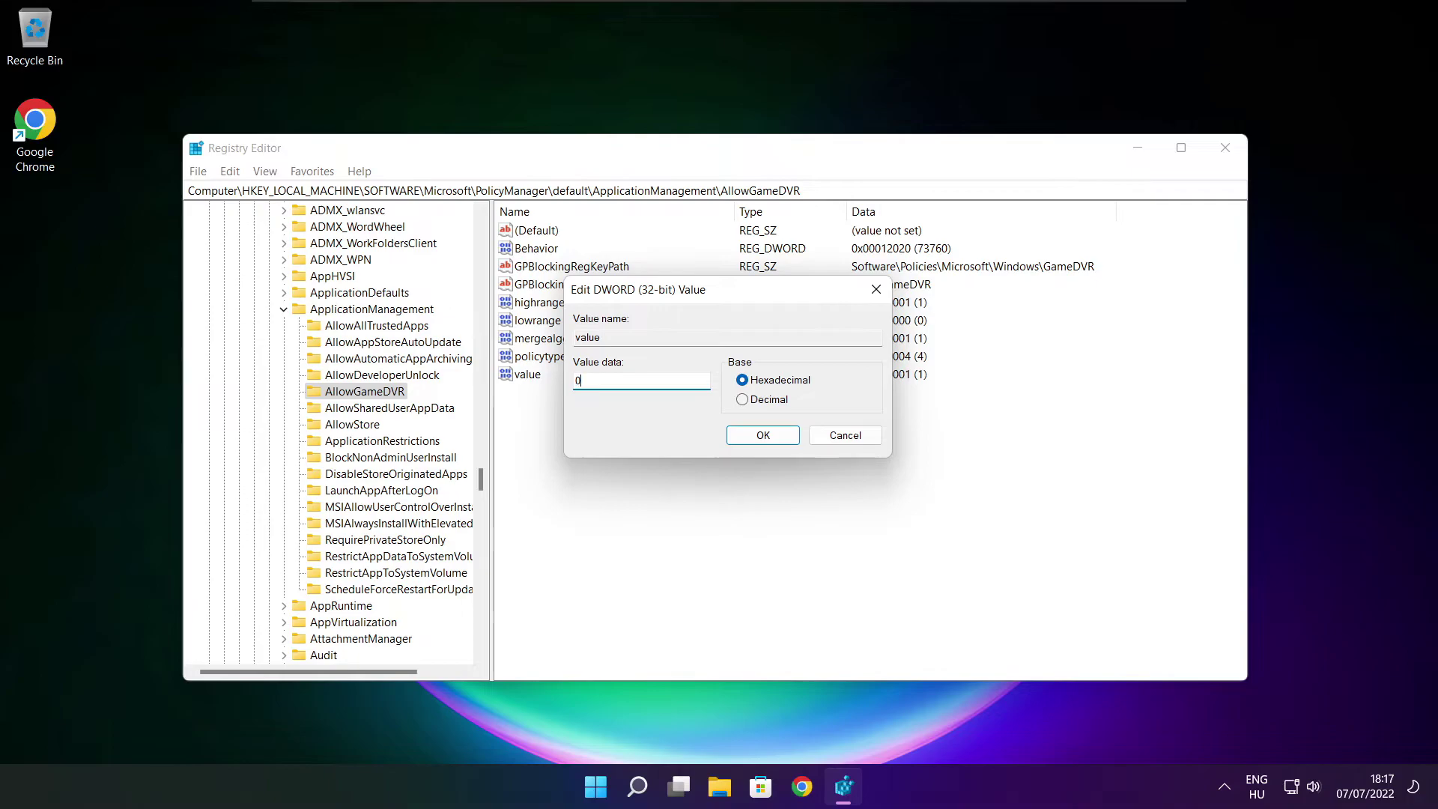
click(762, 437)
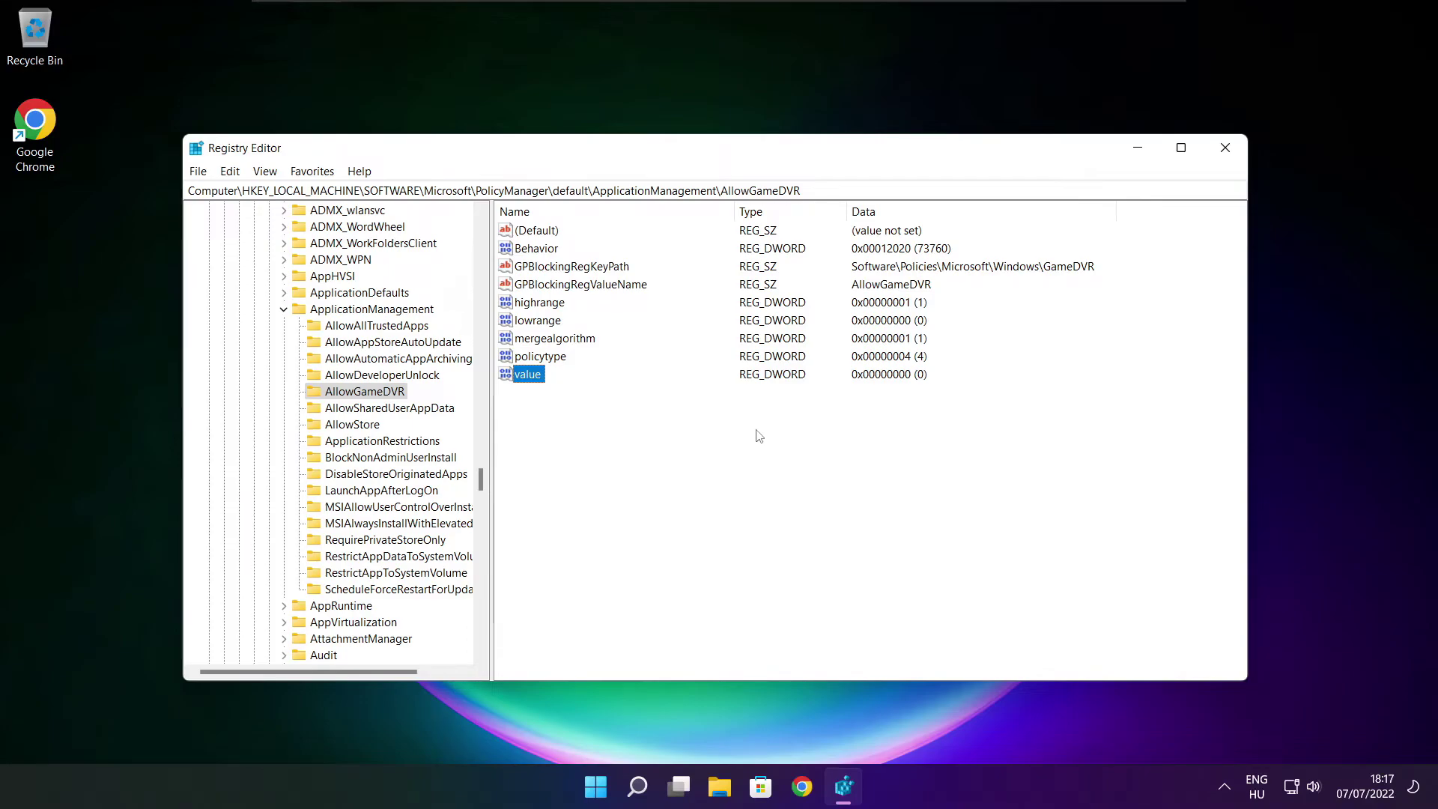
click(1226, 147)
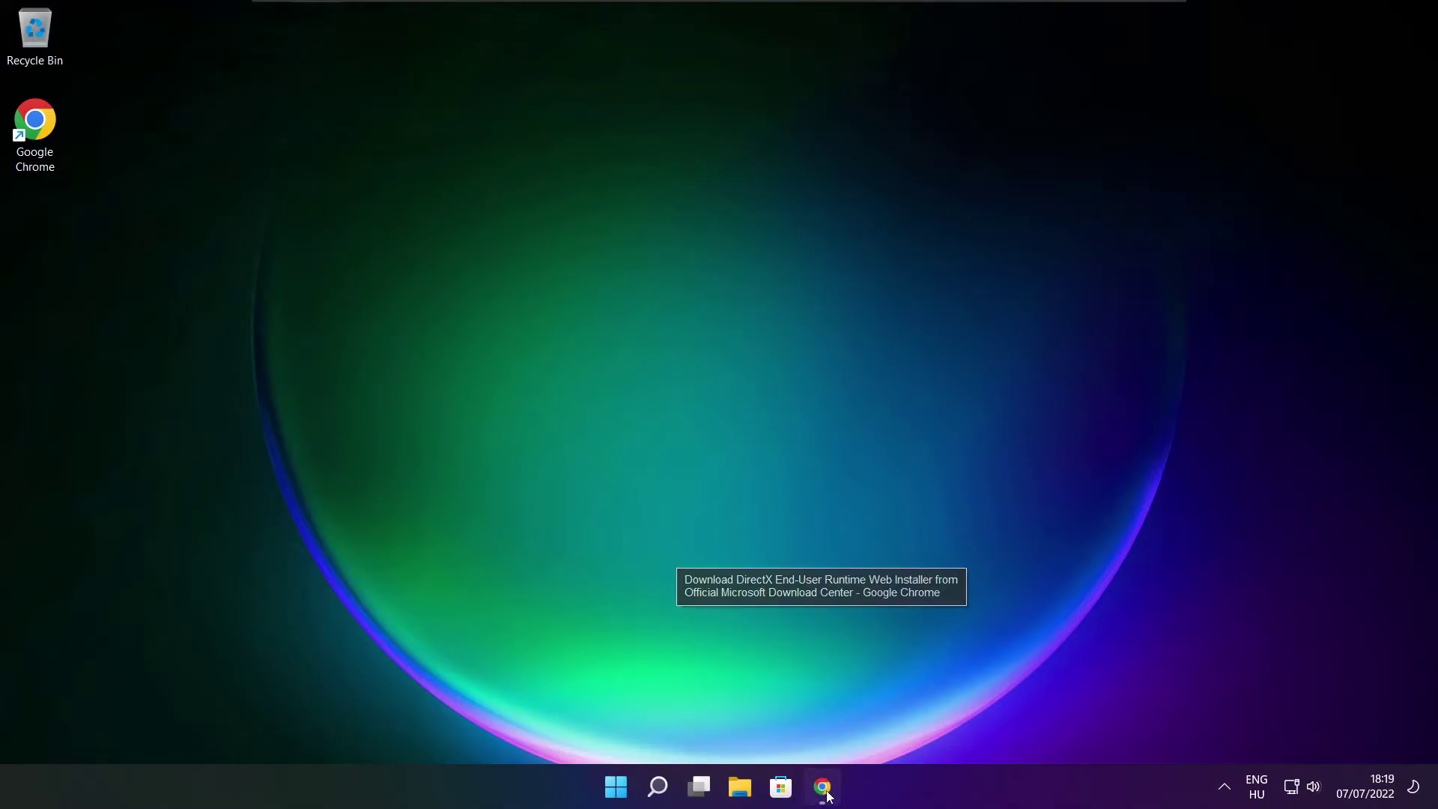
Step: Return to the Download Center page in Chrome and download dxwebsetup.exe
click(824, 790)
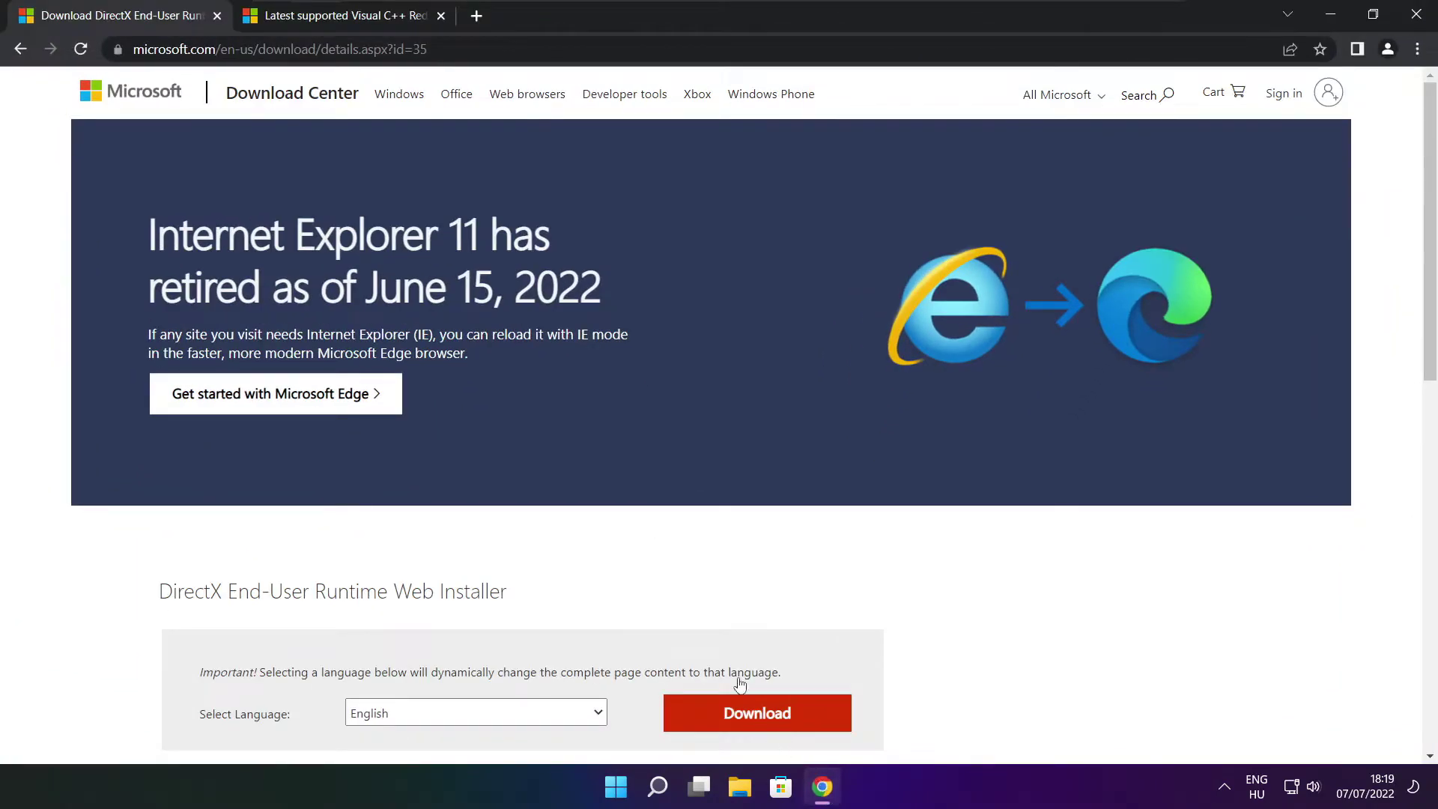
click(450, 48)
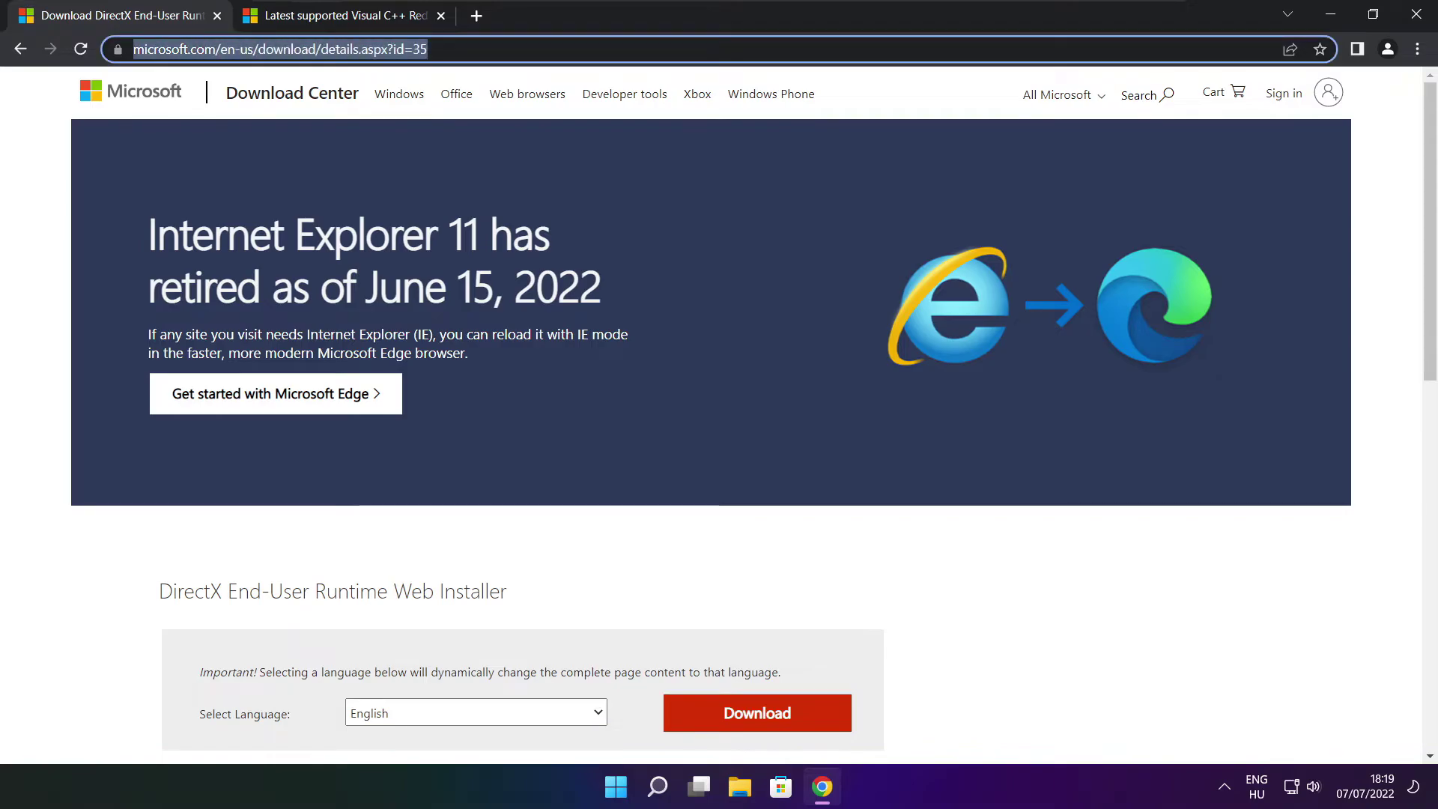
drag(427, 49, 255, 48)
key(Escape)
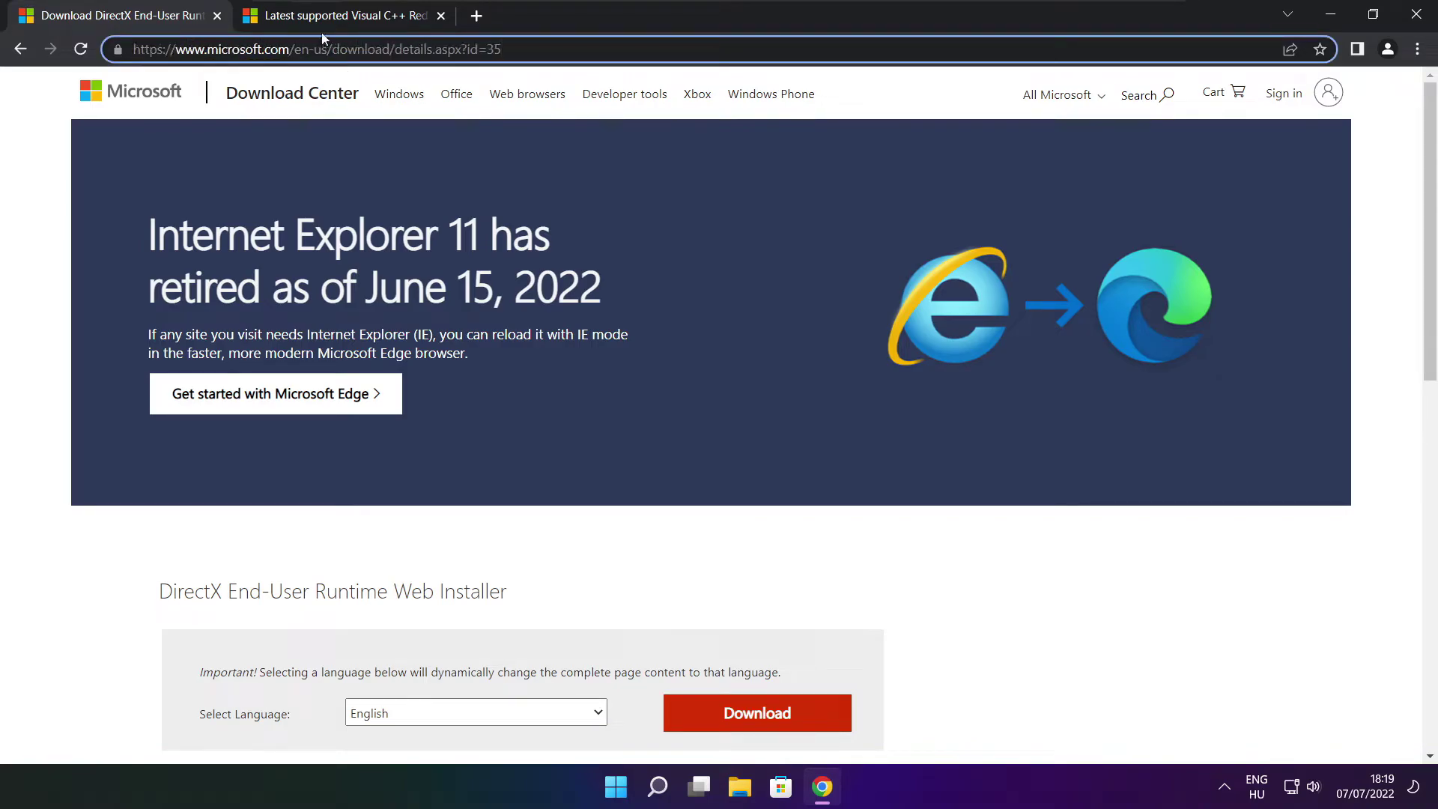
click(517, 528)
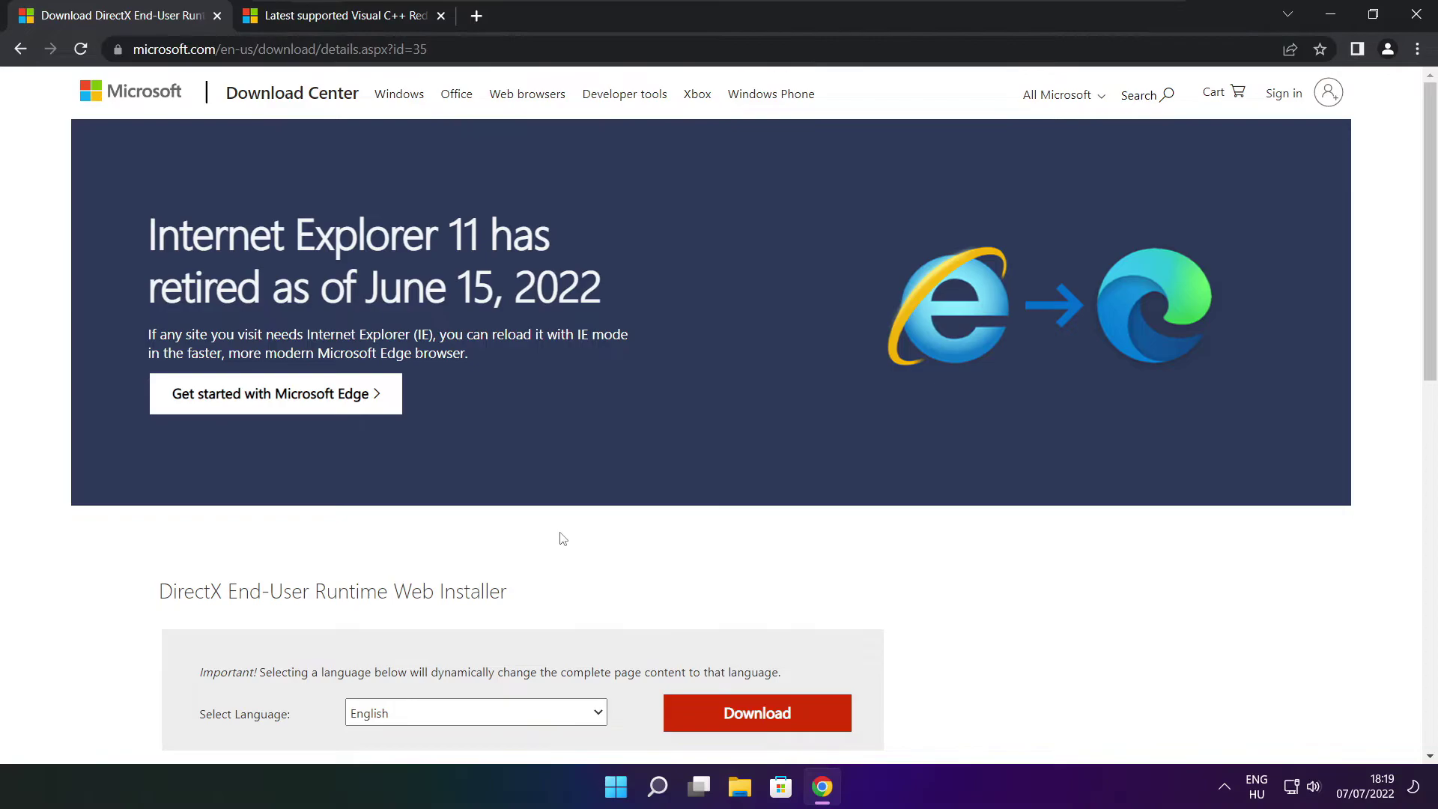
scroll(1409, 226, down, 3)
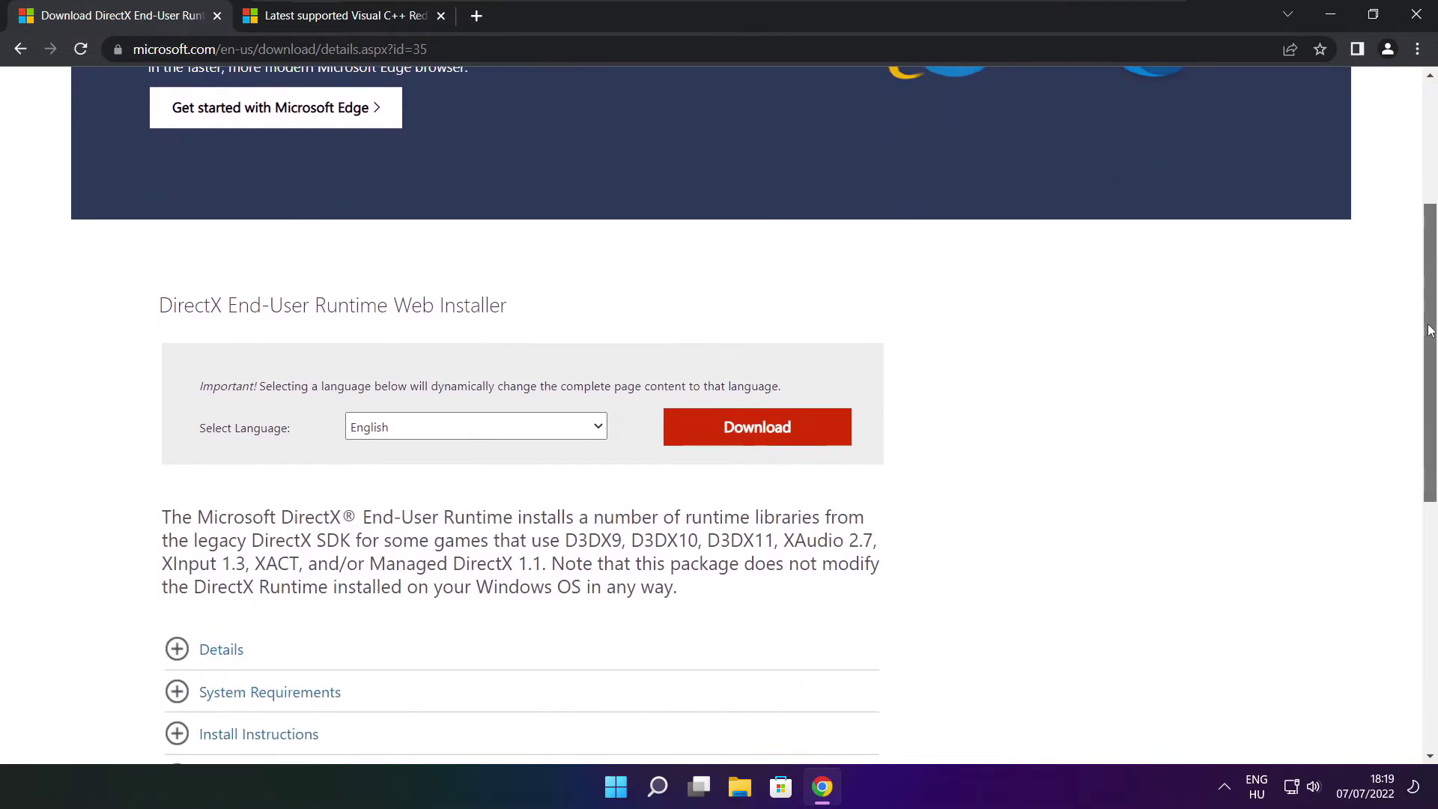
drag(532, 315, 140, 315)
click(614, 317)
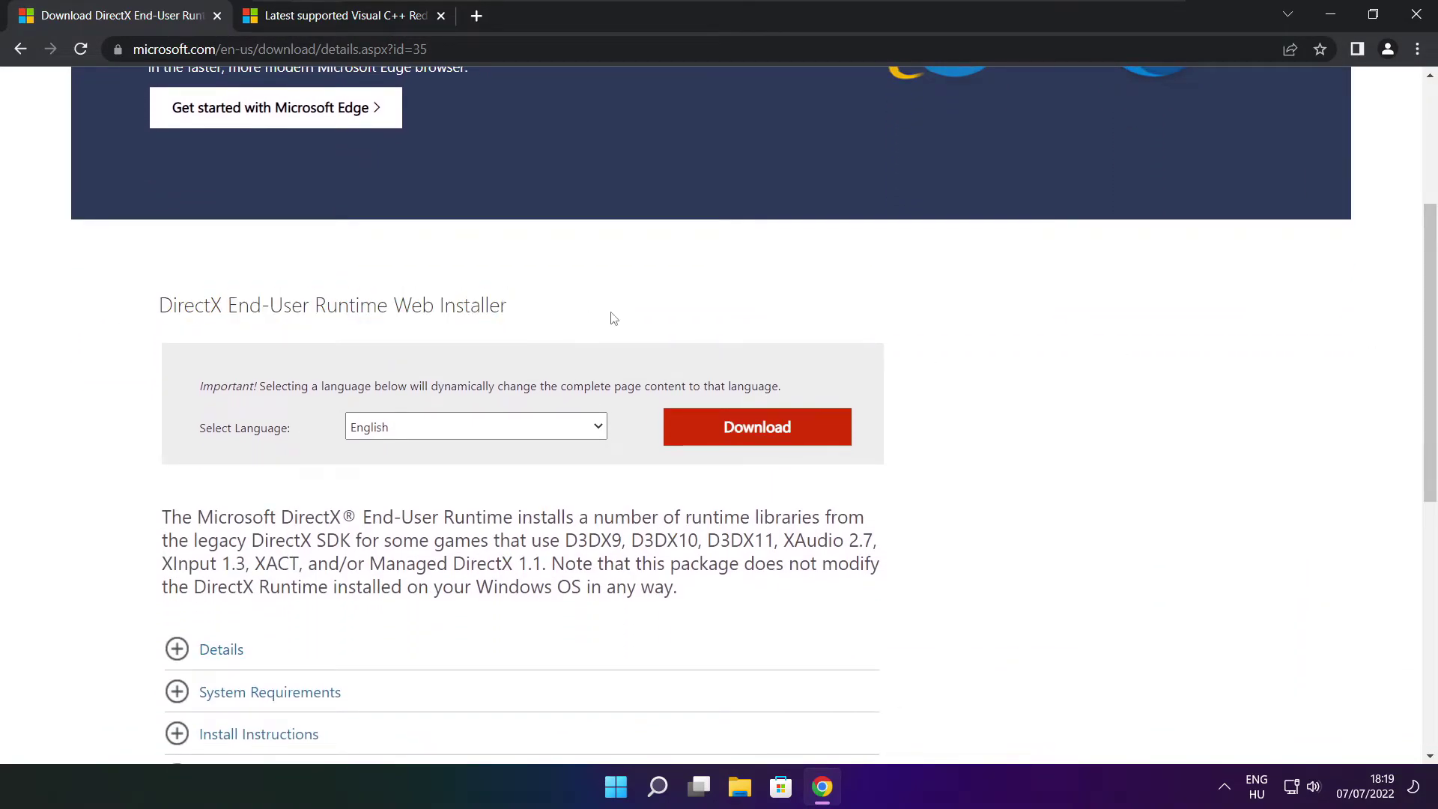
click(759, 429)
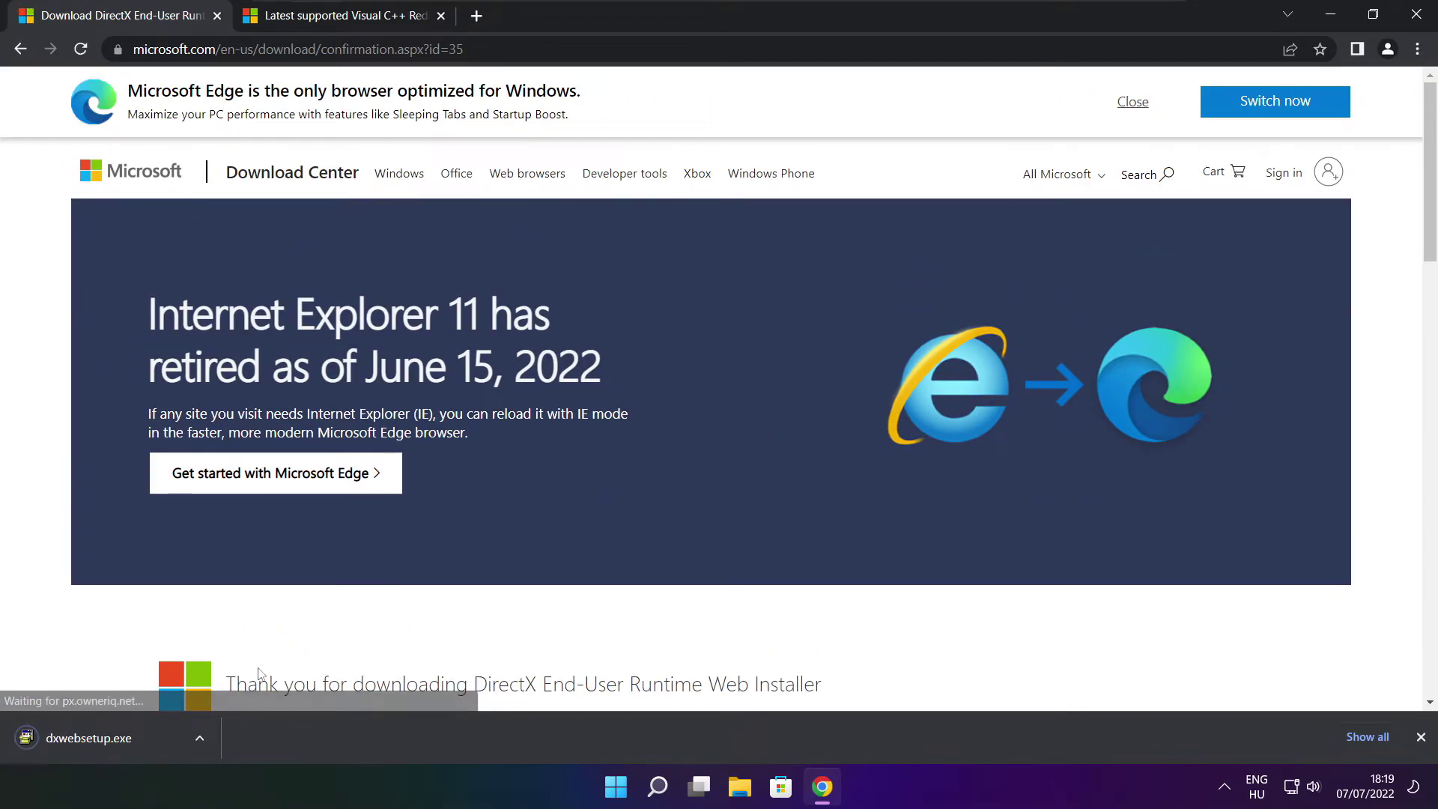
Step: Run dxwebsetup.exe and accept the DirectX license agreement
click(136, 739)
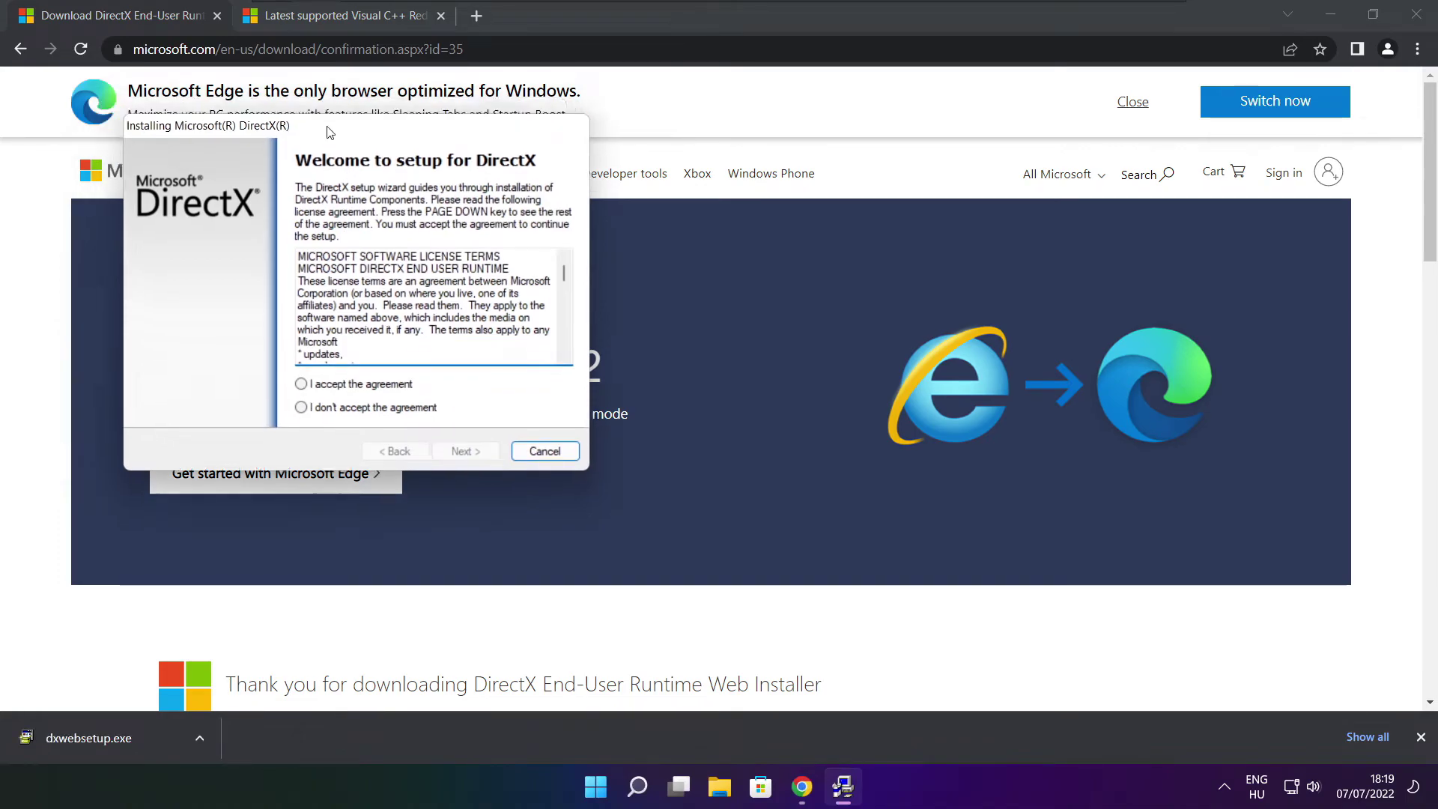
drag(330, 133, 688, 219)
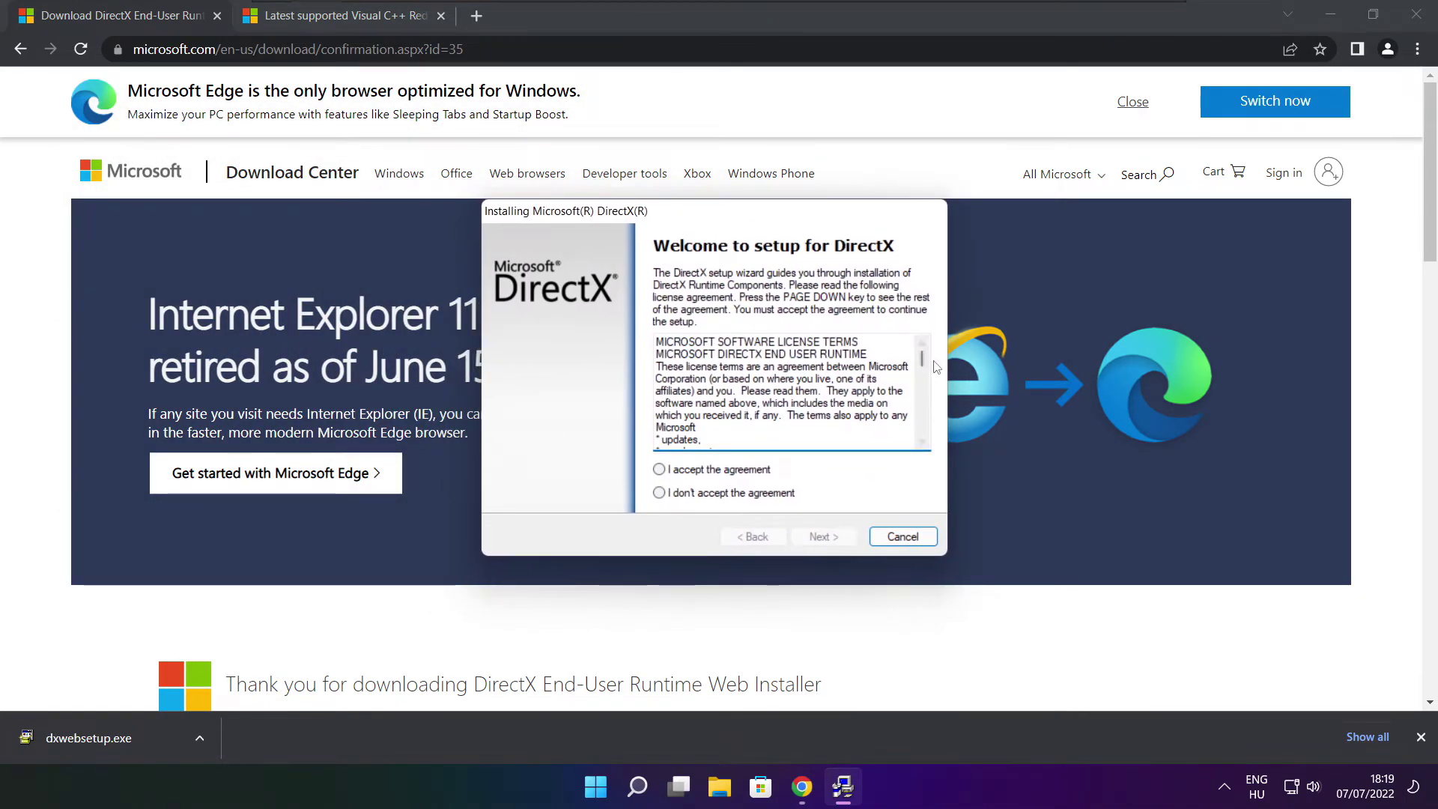
drag(922, 357, 922, 445)
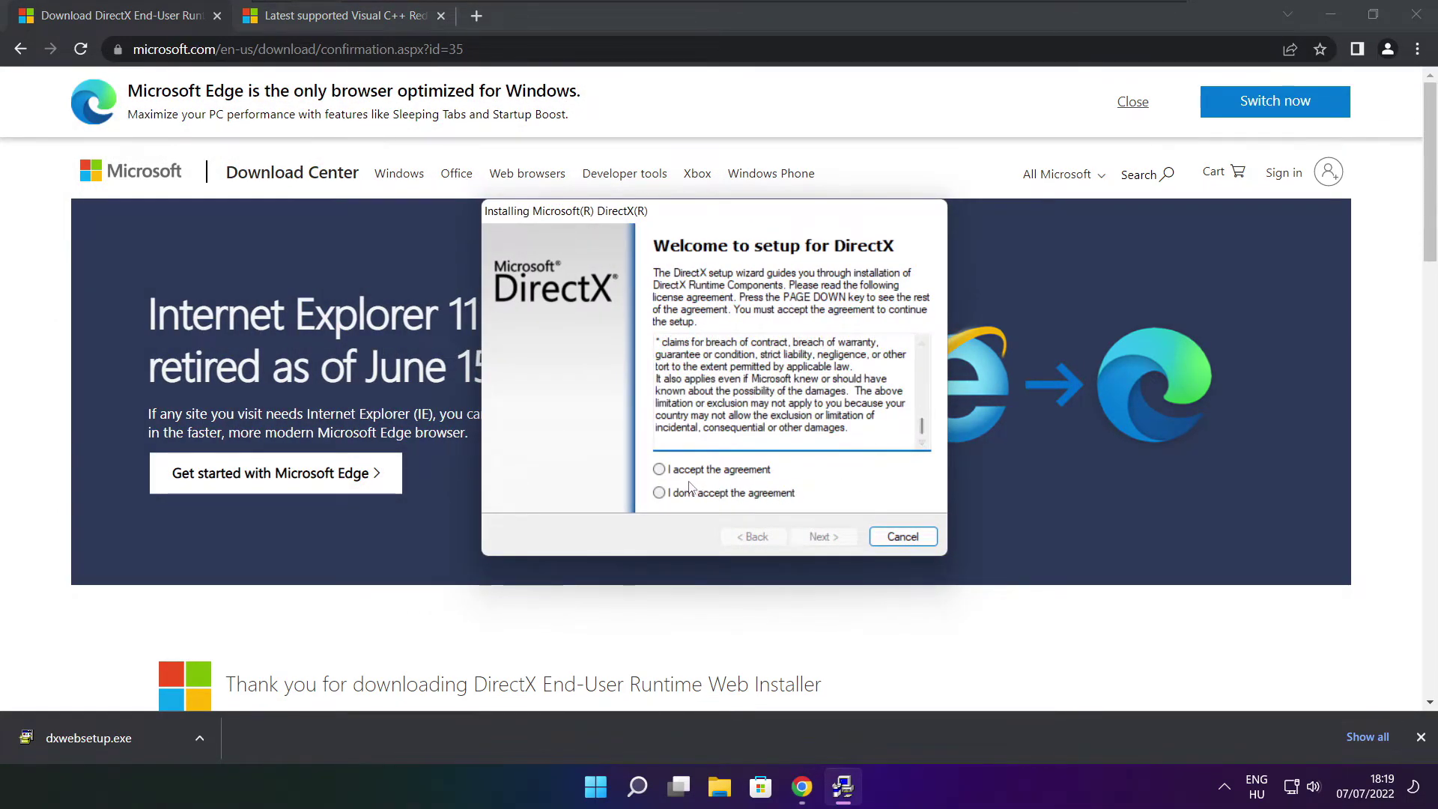
click(659, 470)
click(823, 536)
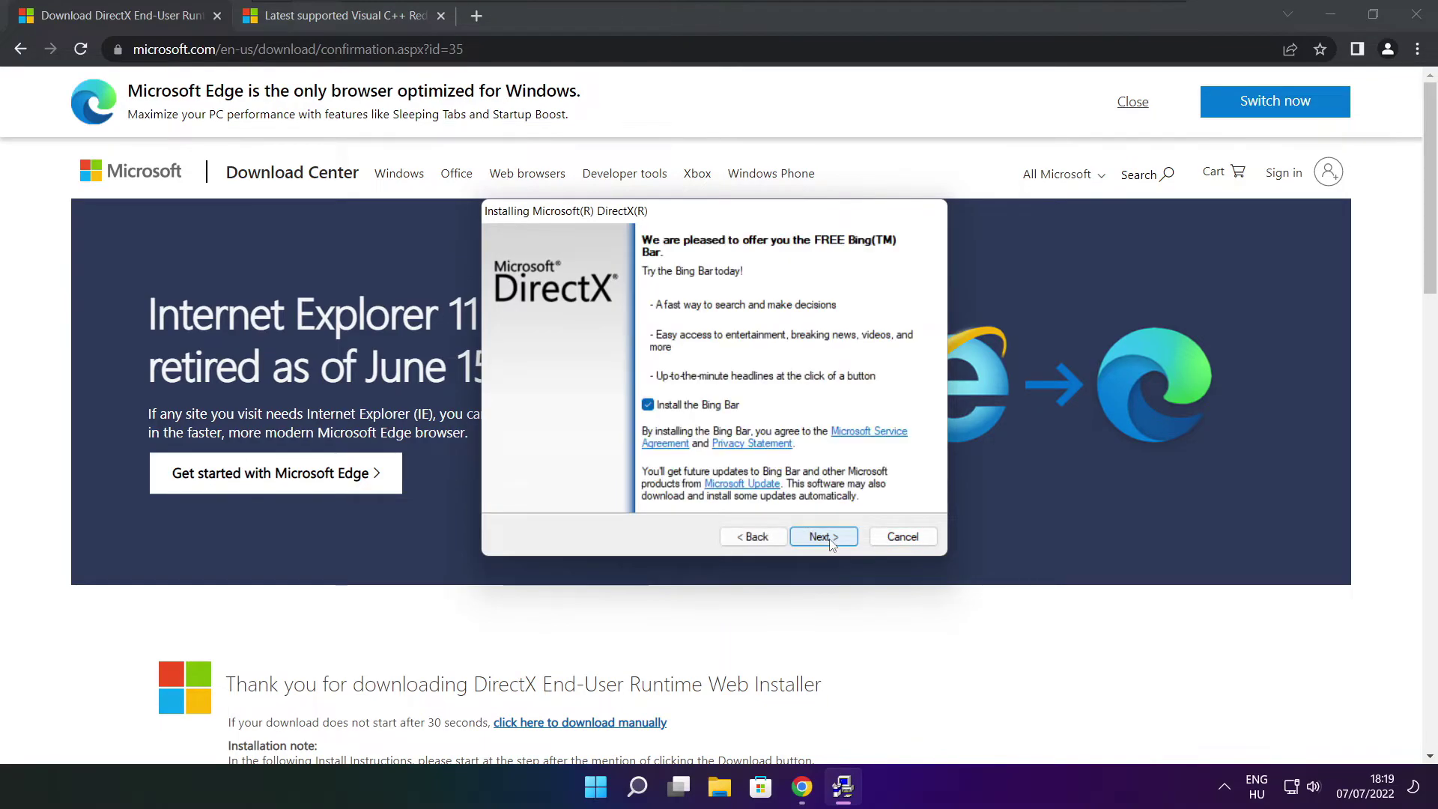
Step: Skip the Bing Bar, install the runtime components and finish setup
click(648, 405)
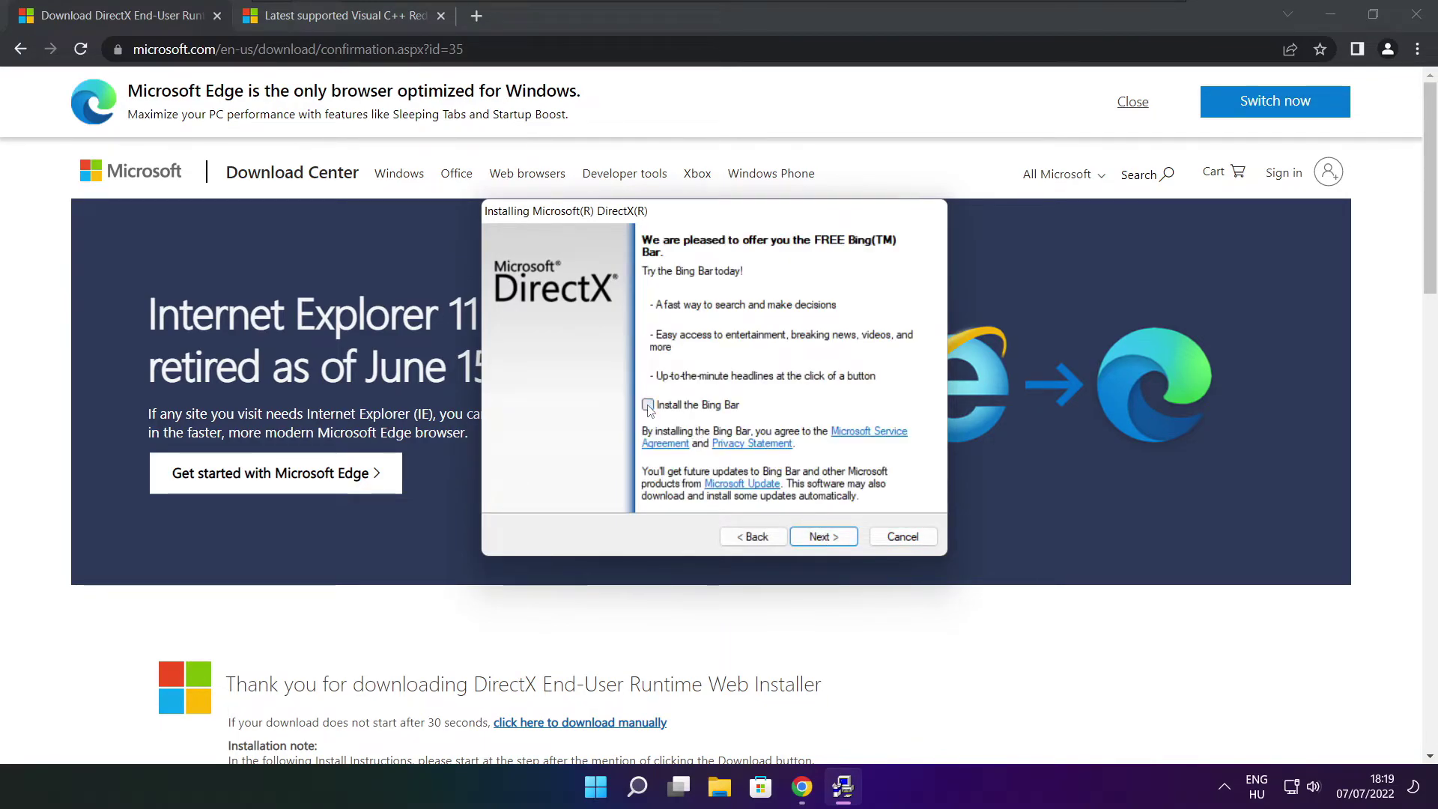
click(822, 537)
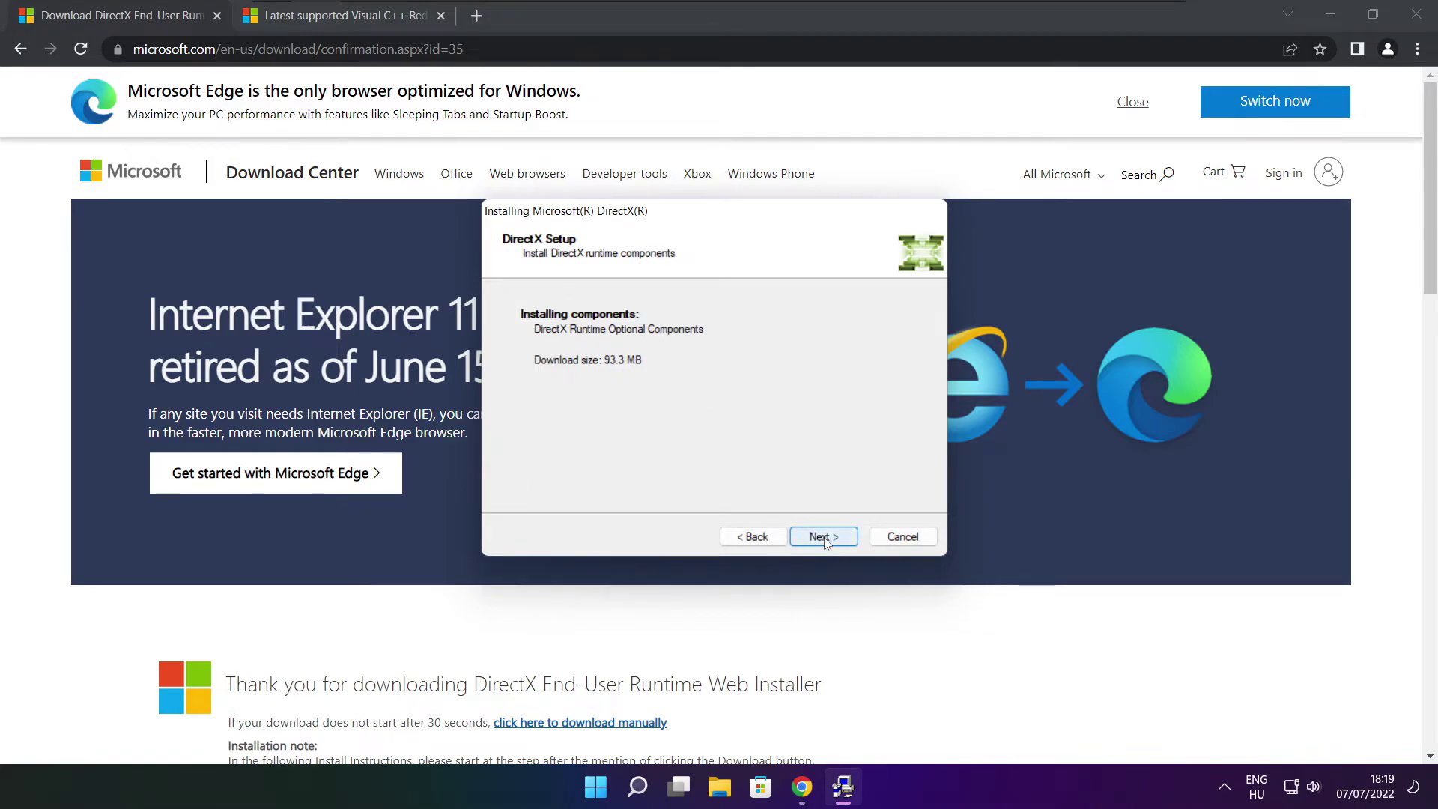
click(822, 537)
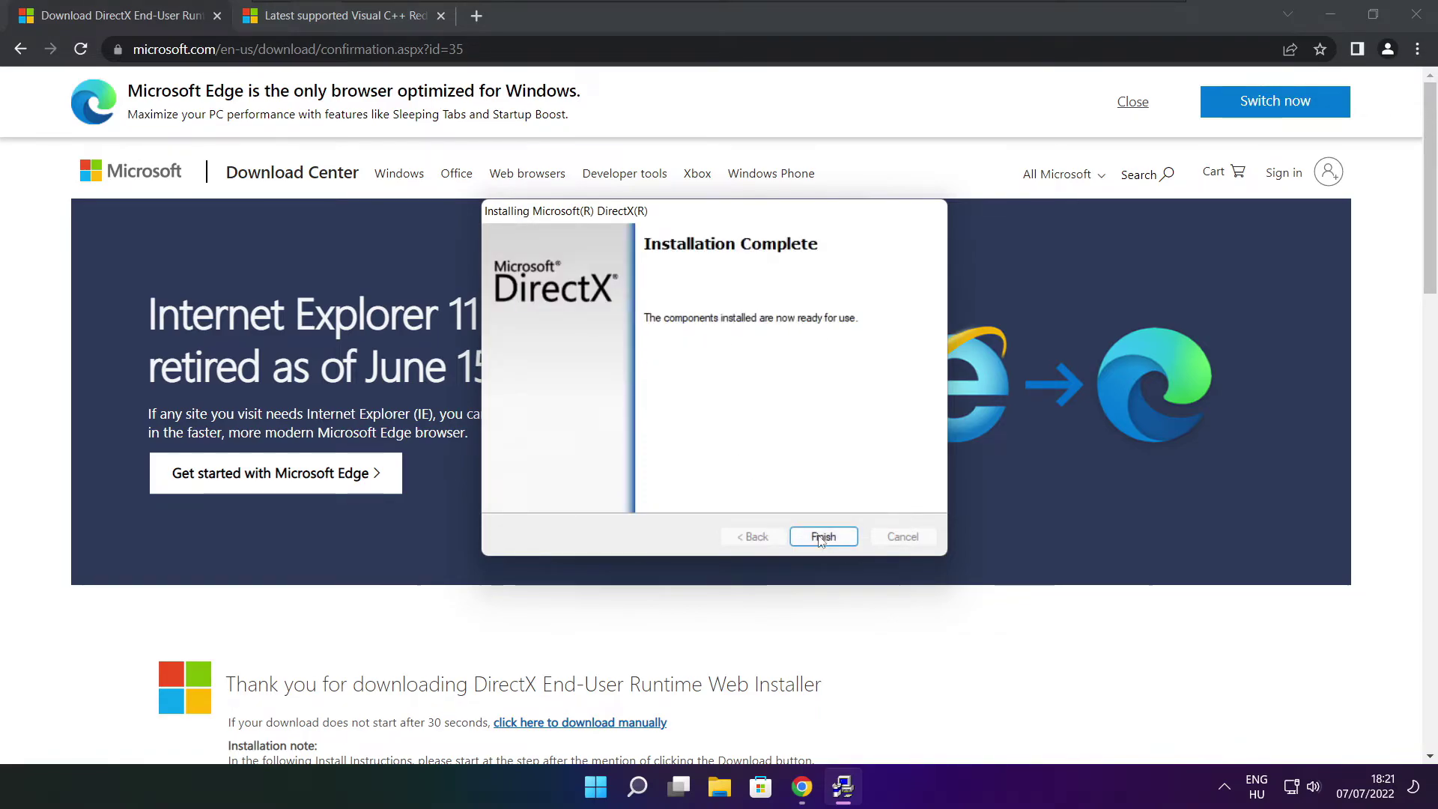
click(824, 537)
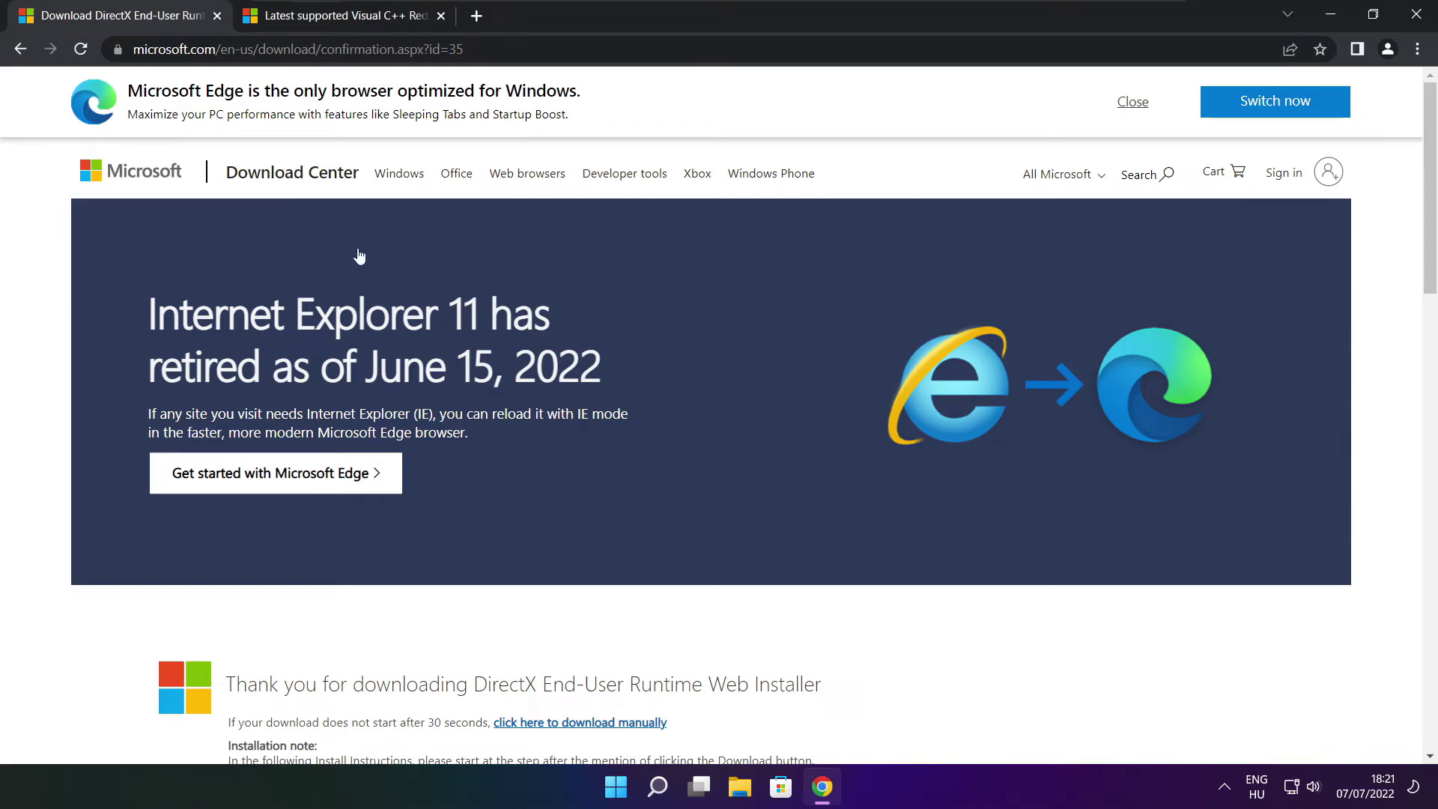
Step: Close the DirectX page and download the ARM64, x86 and x64 redistributables from the 2015–2022 table
click(216, 15)
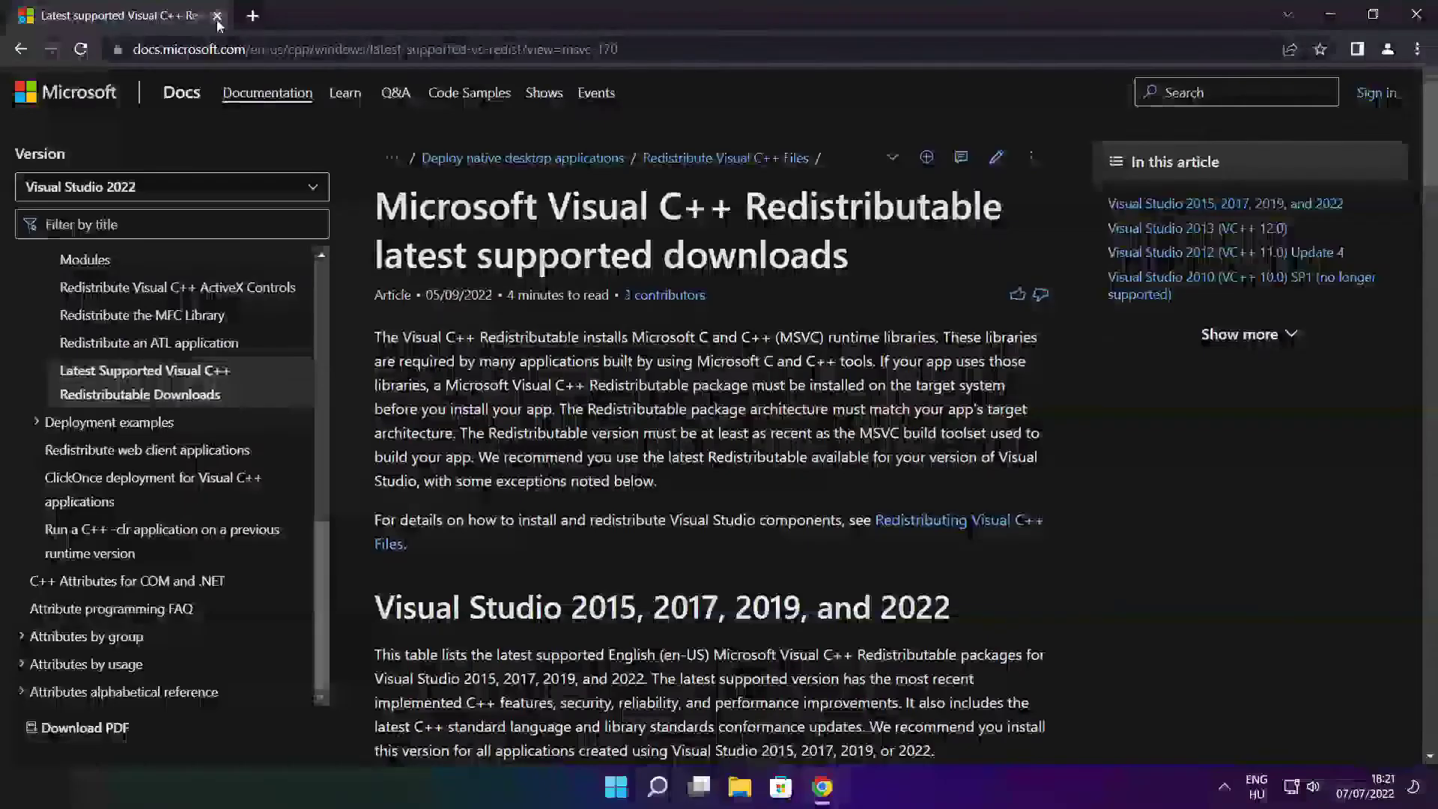
drag(620, 49, 620, 48)
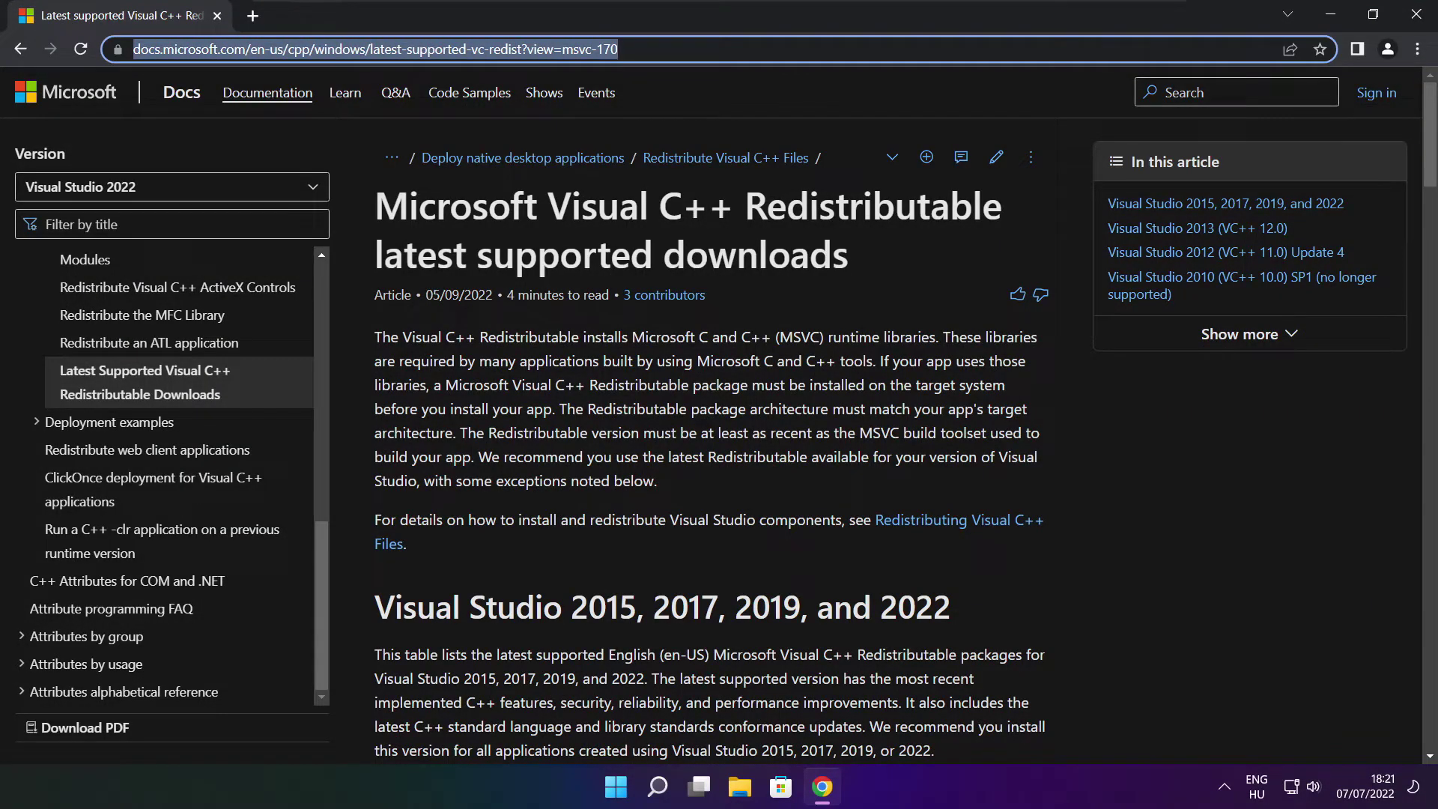
click(713, 91)
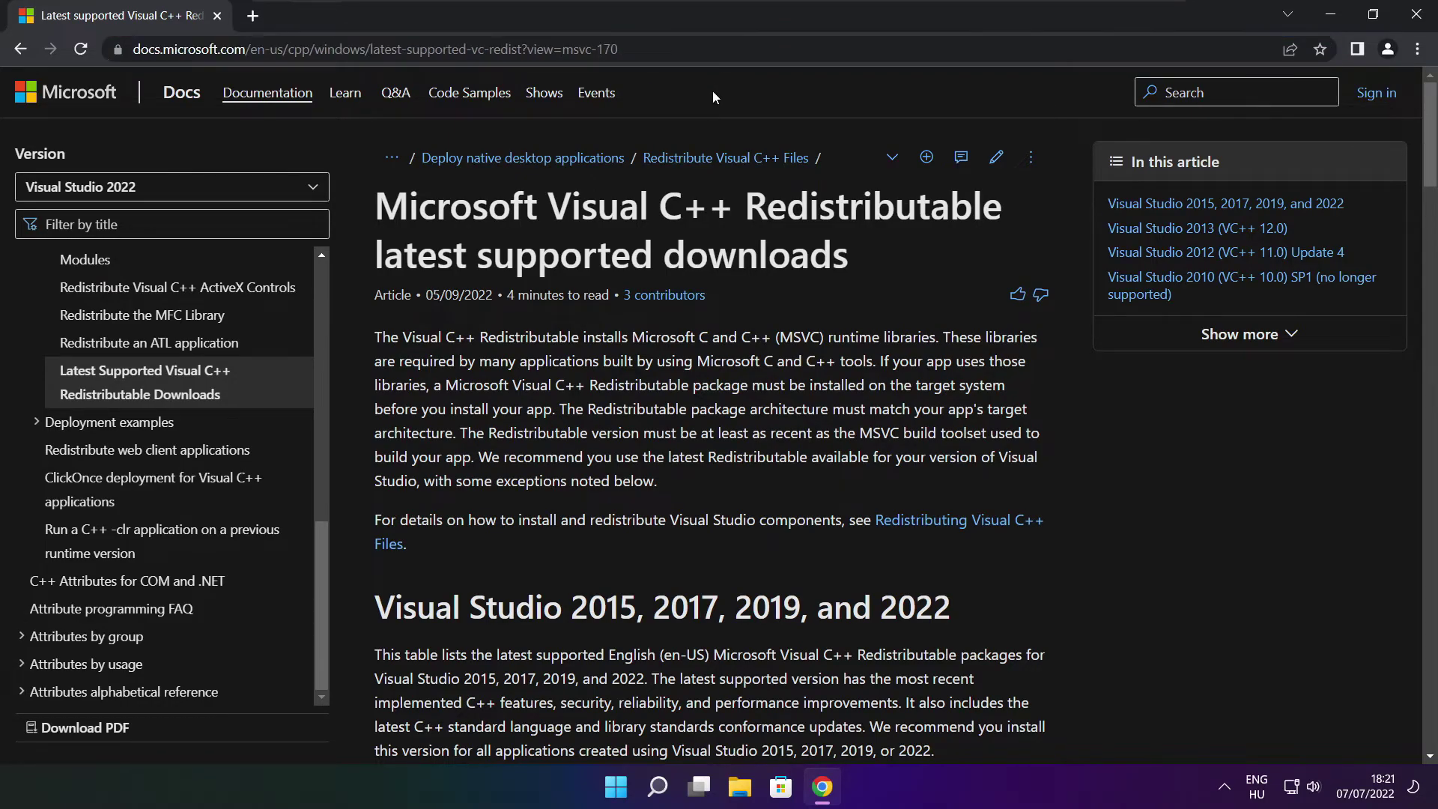
mouse_move(1429, 142)
mouse_down()
mouse_move(1423, 223)
mouse_move(1424, 209)
mouse_up()
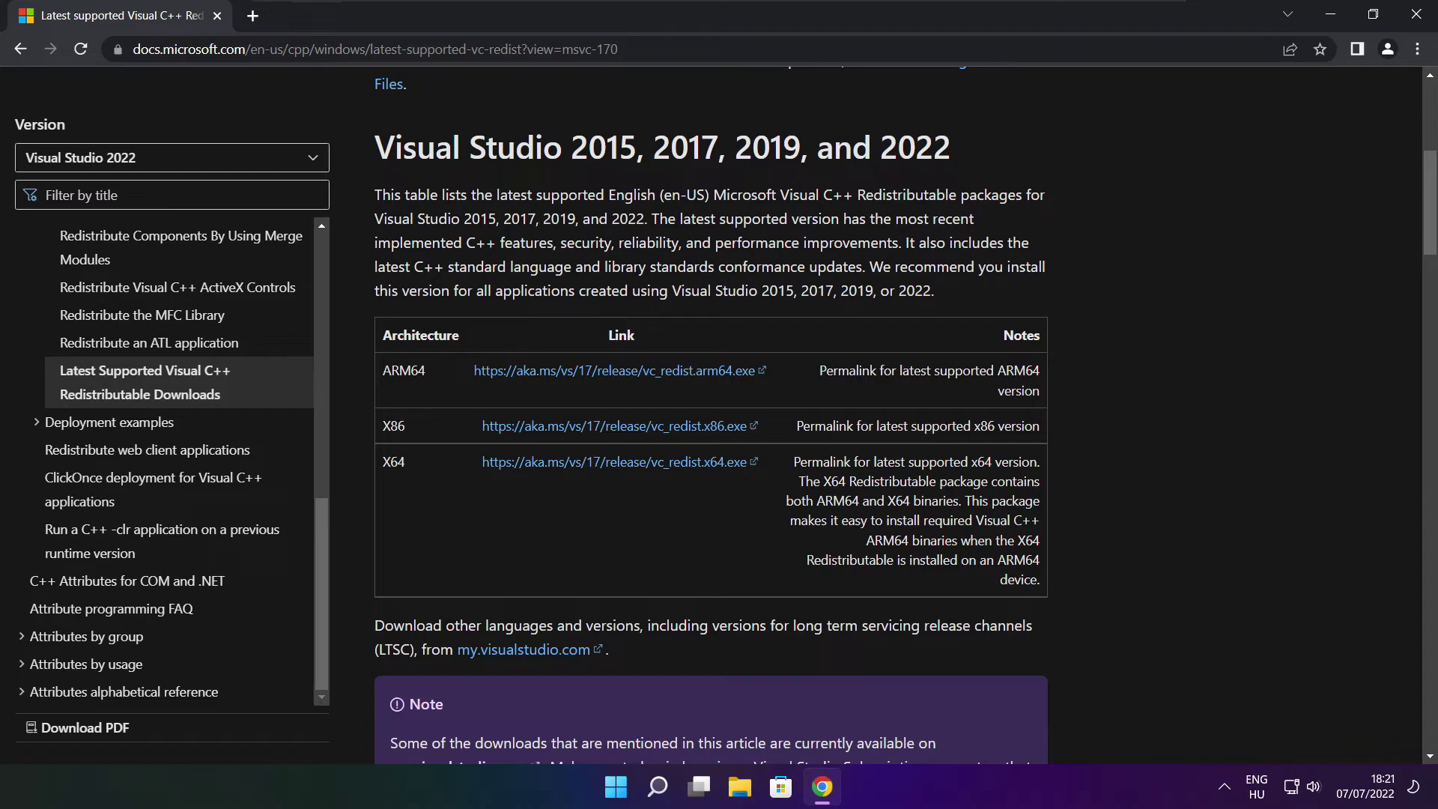
drag(388, 370, 968, 516)
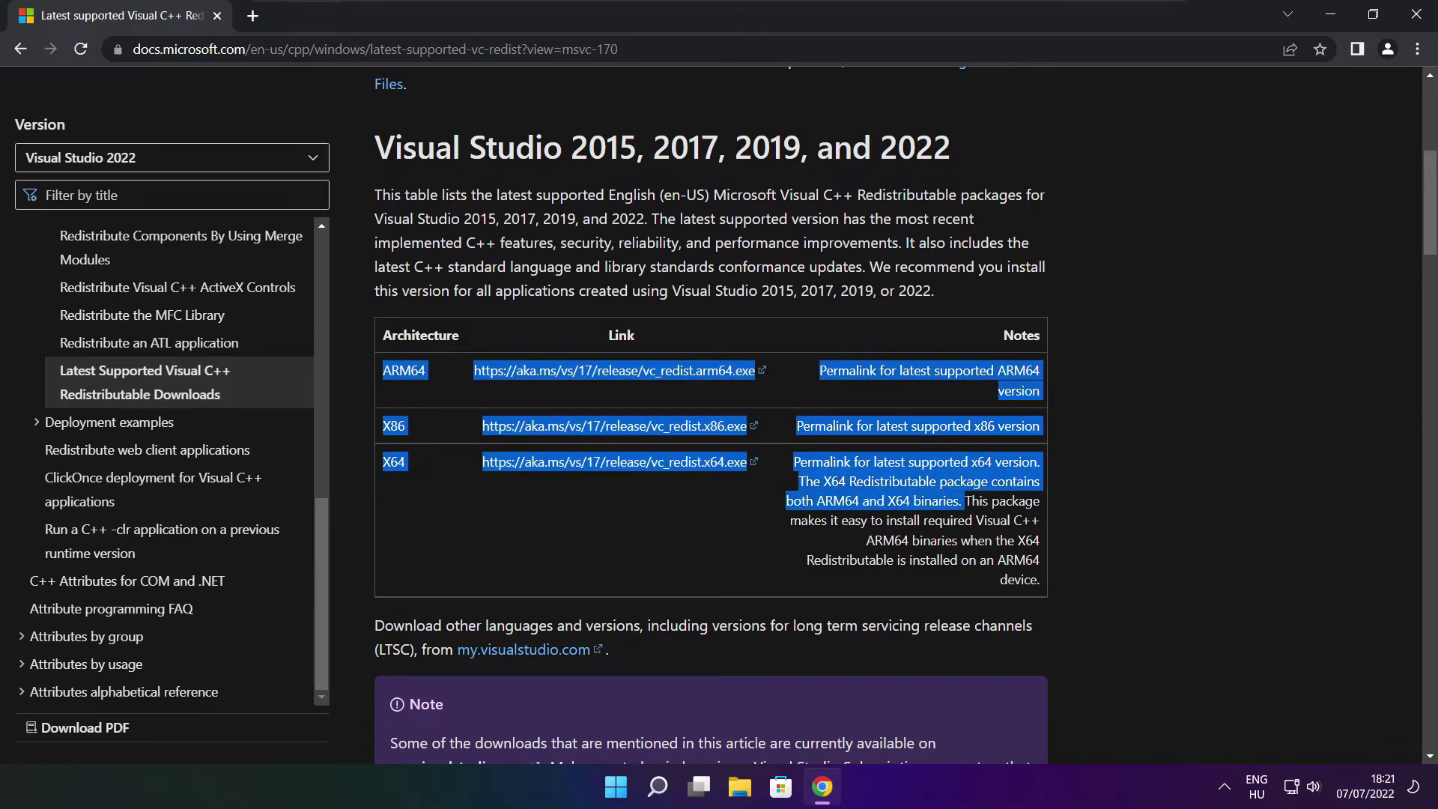
click(967, 516)
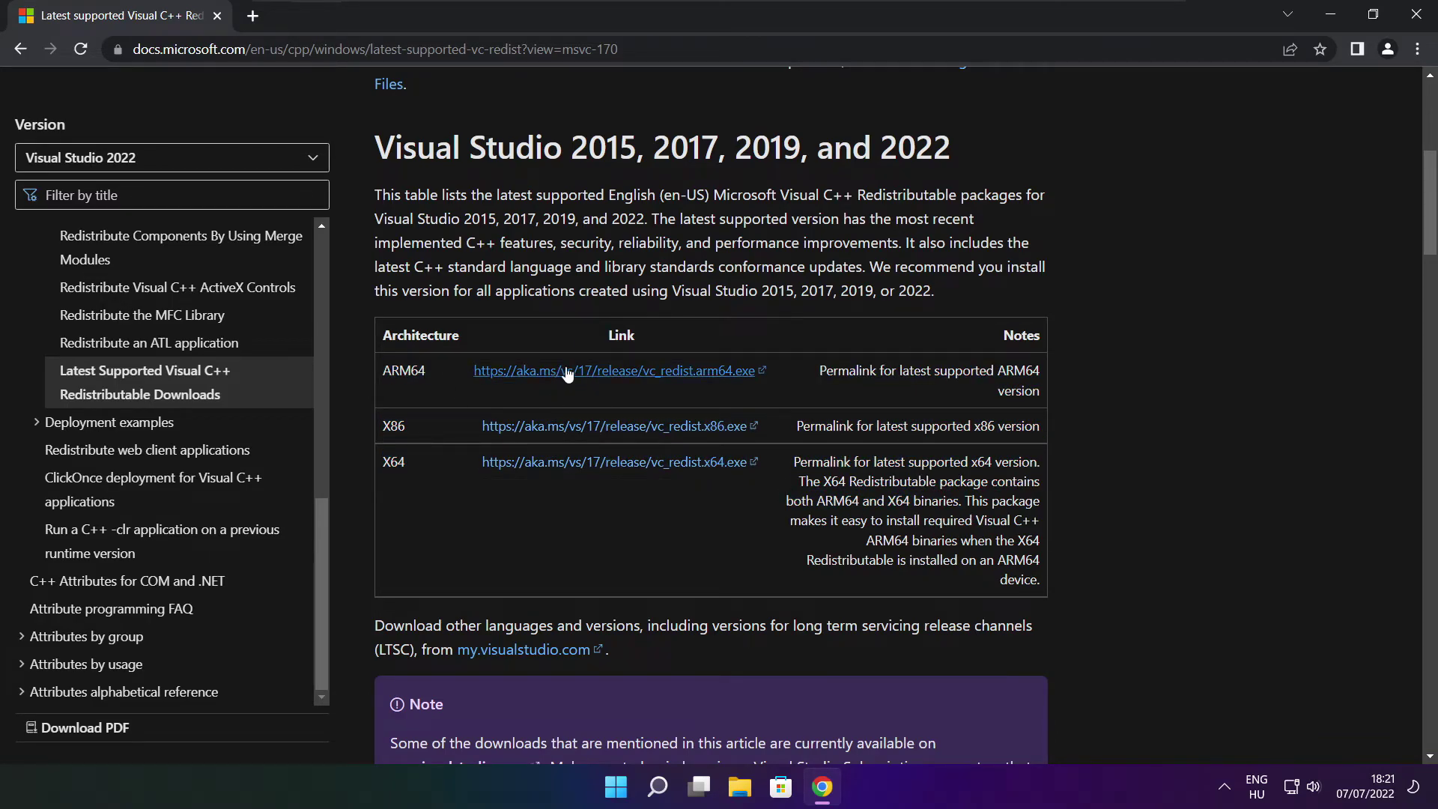
click(597, 373)
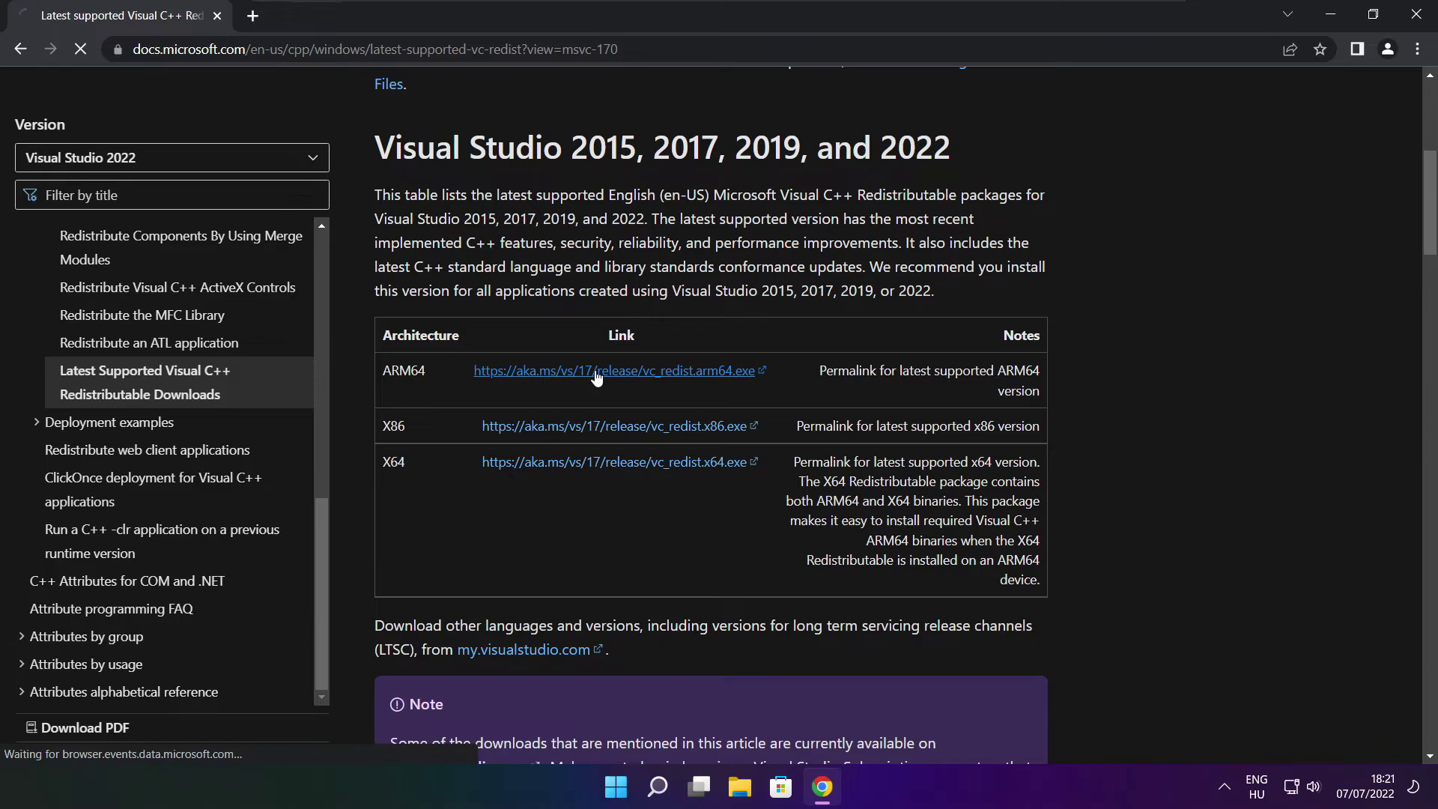
click(594, 428)
click(592, 463)
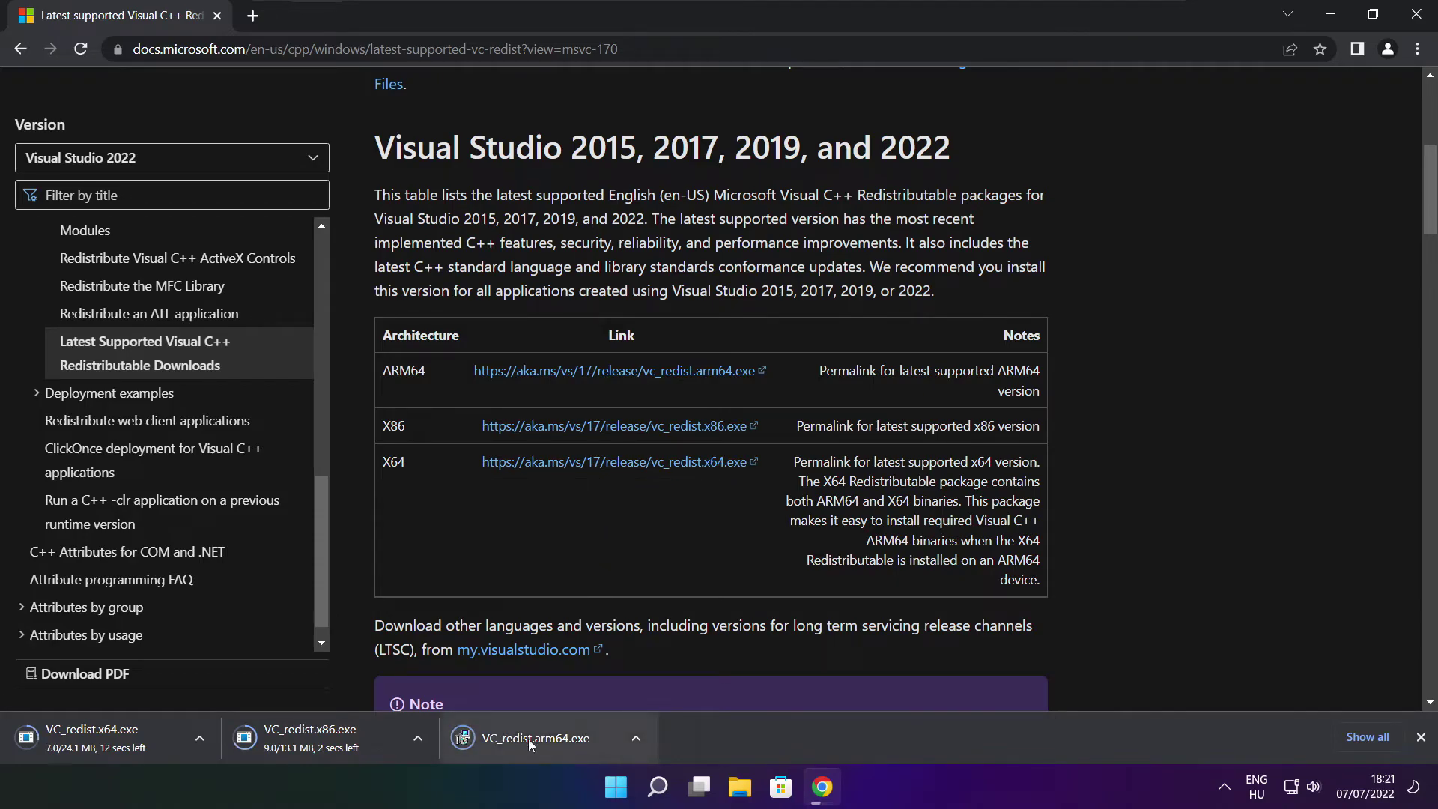
Step: Run the ARM64 Visual C++ installer, accept its licence, install, and close it
click(548, 740)
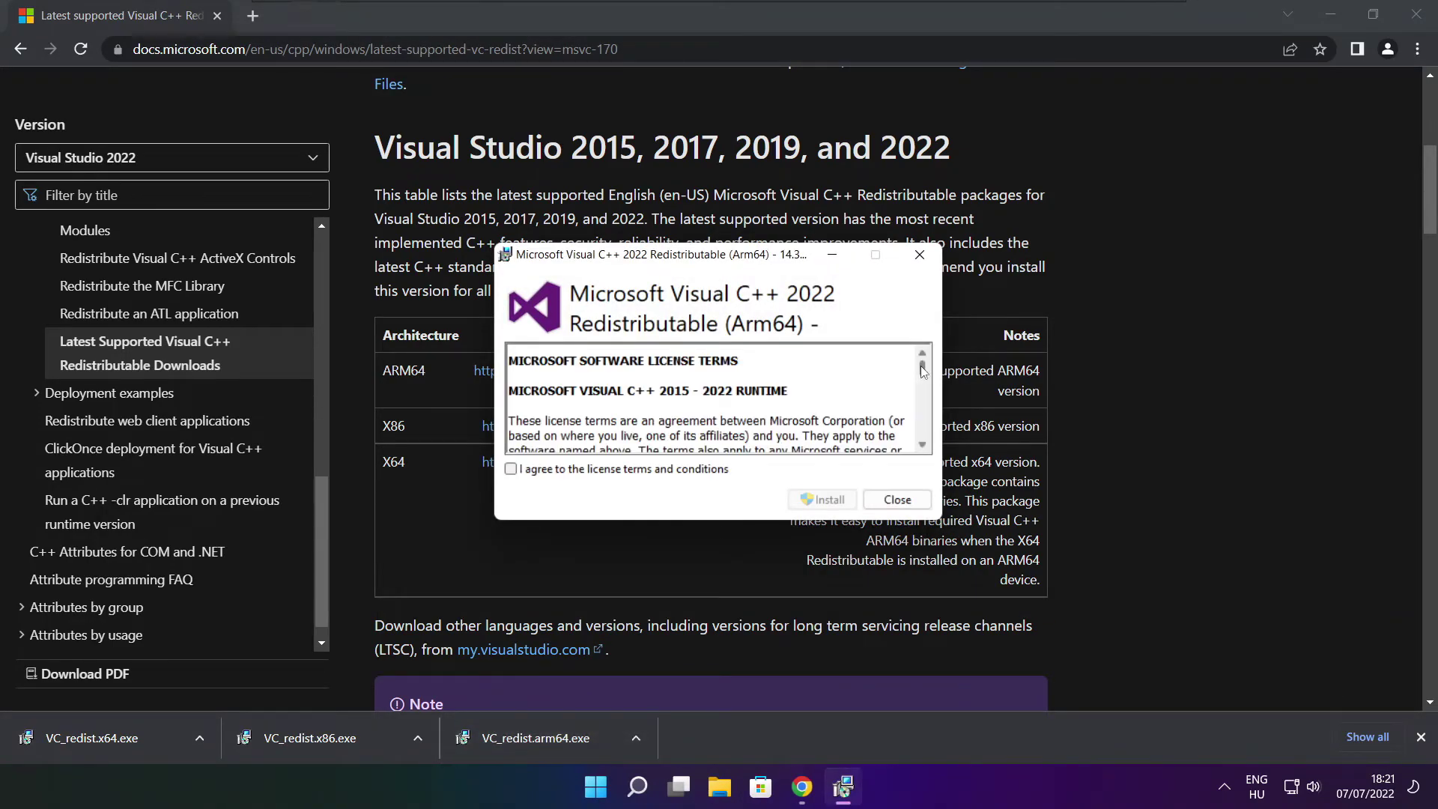
drag(922, 368, 924, 439)
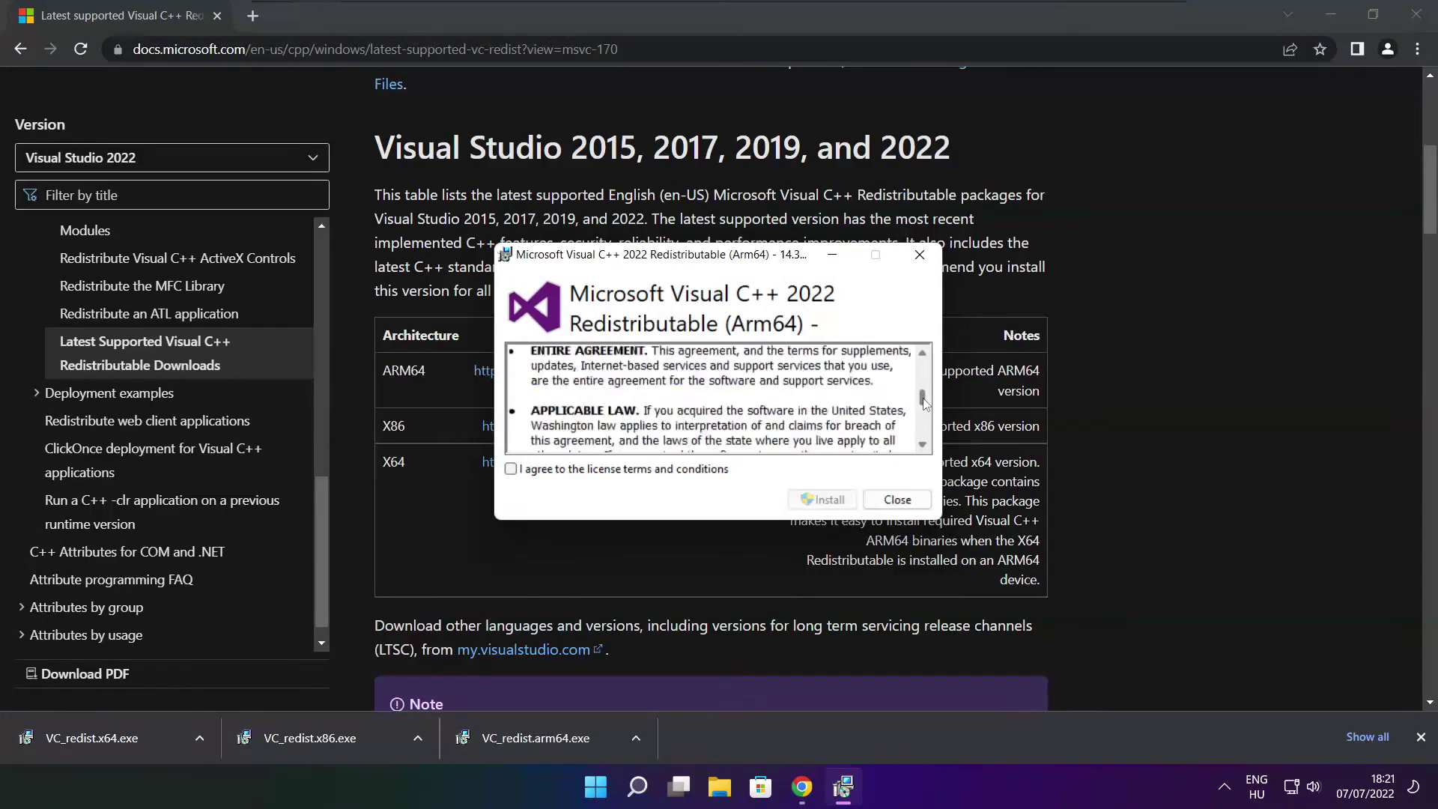
click(510, 469)
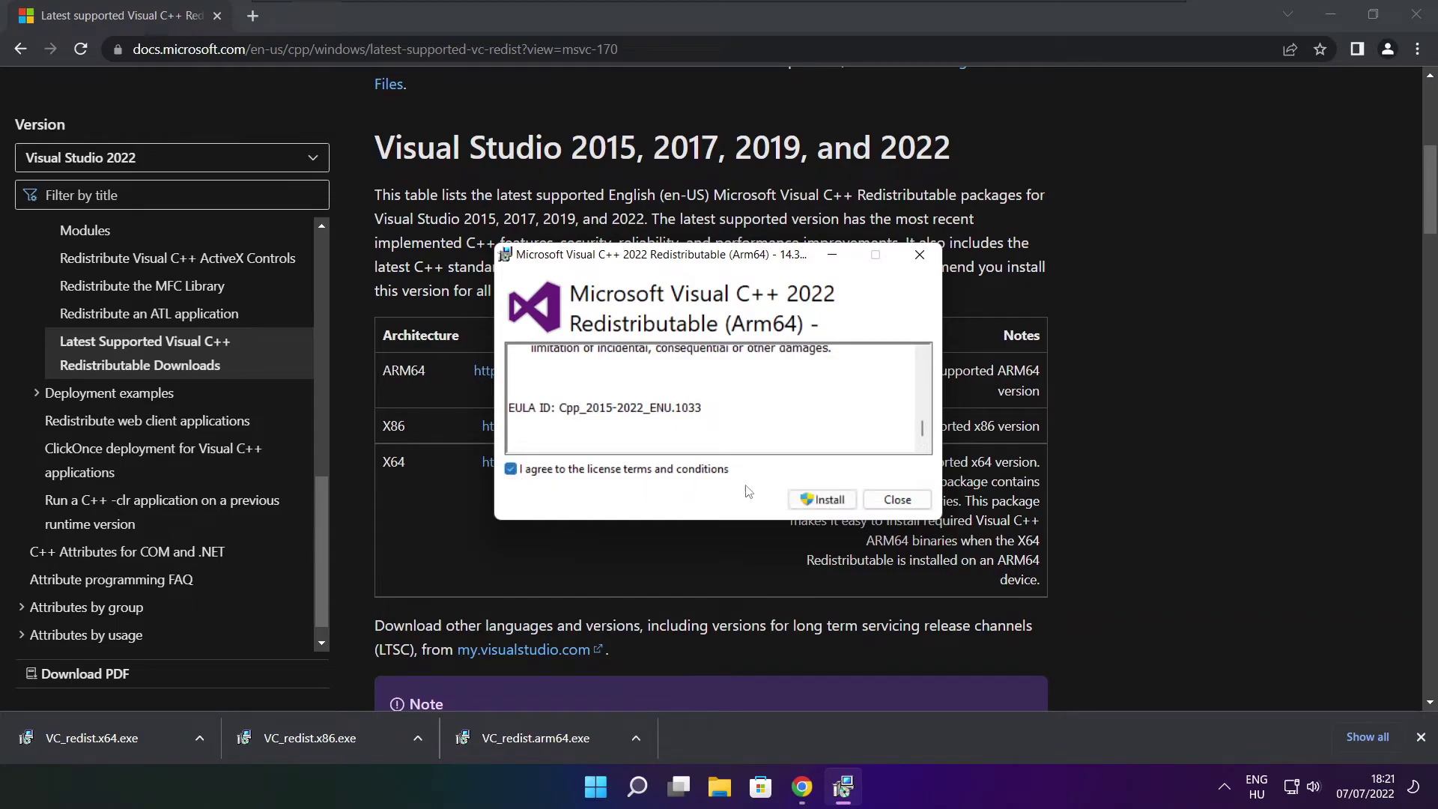
click(821, 499)
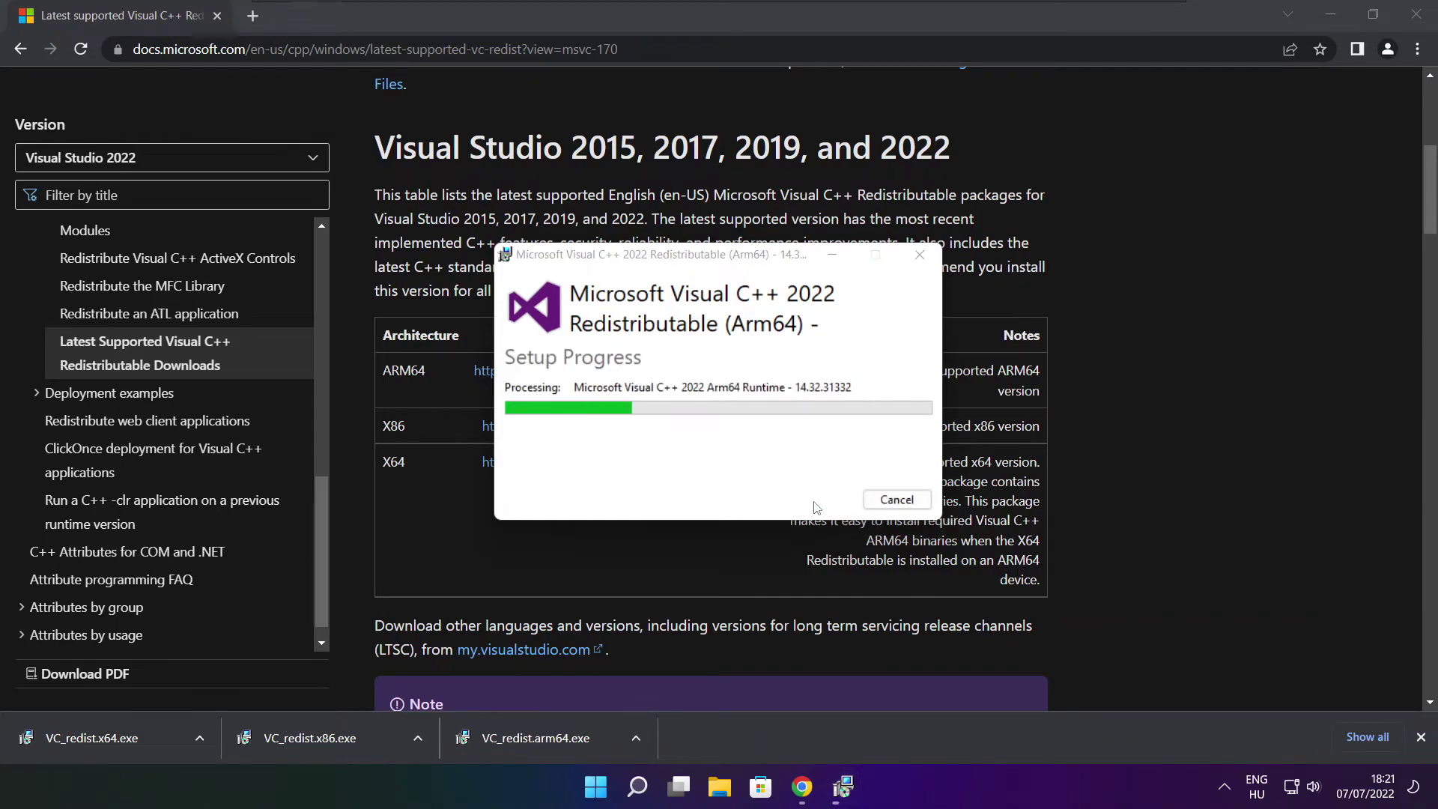
click(897, 500)
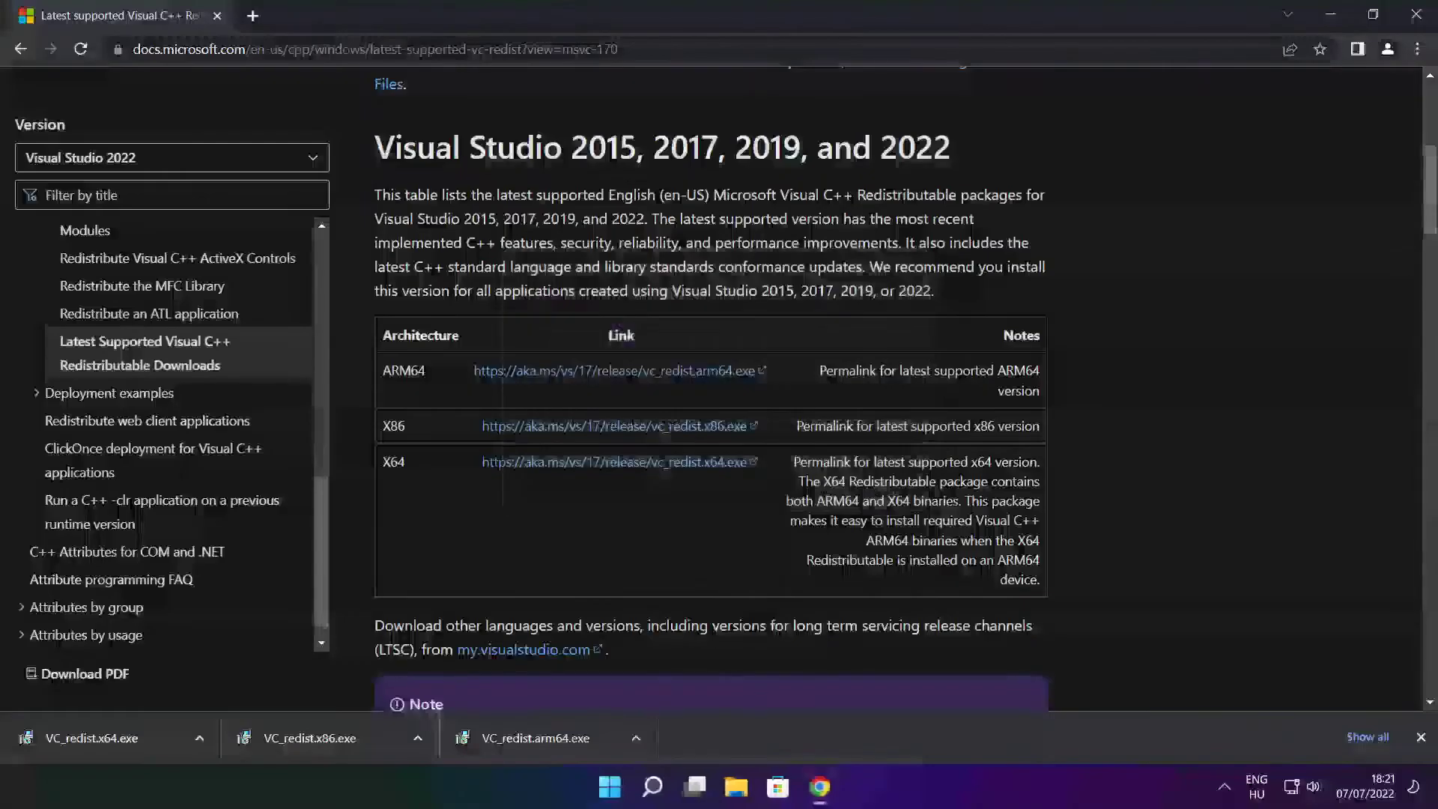
Step: Install VC_redist.x86.exe (14.32.31332) after accepting the licence, then close setup
click(339, 736)
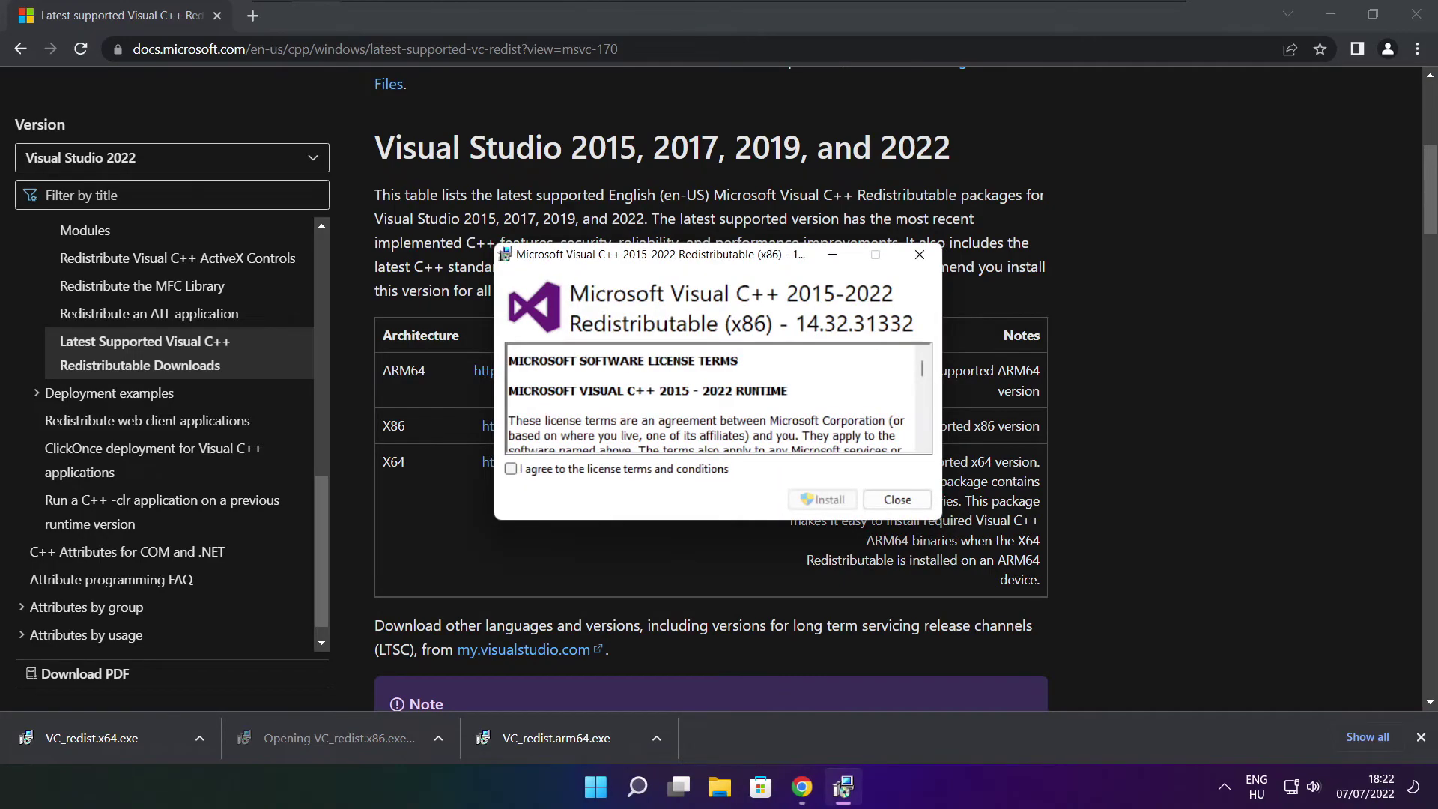
drag(924, 369, 924, 436)
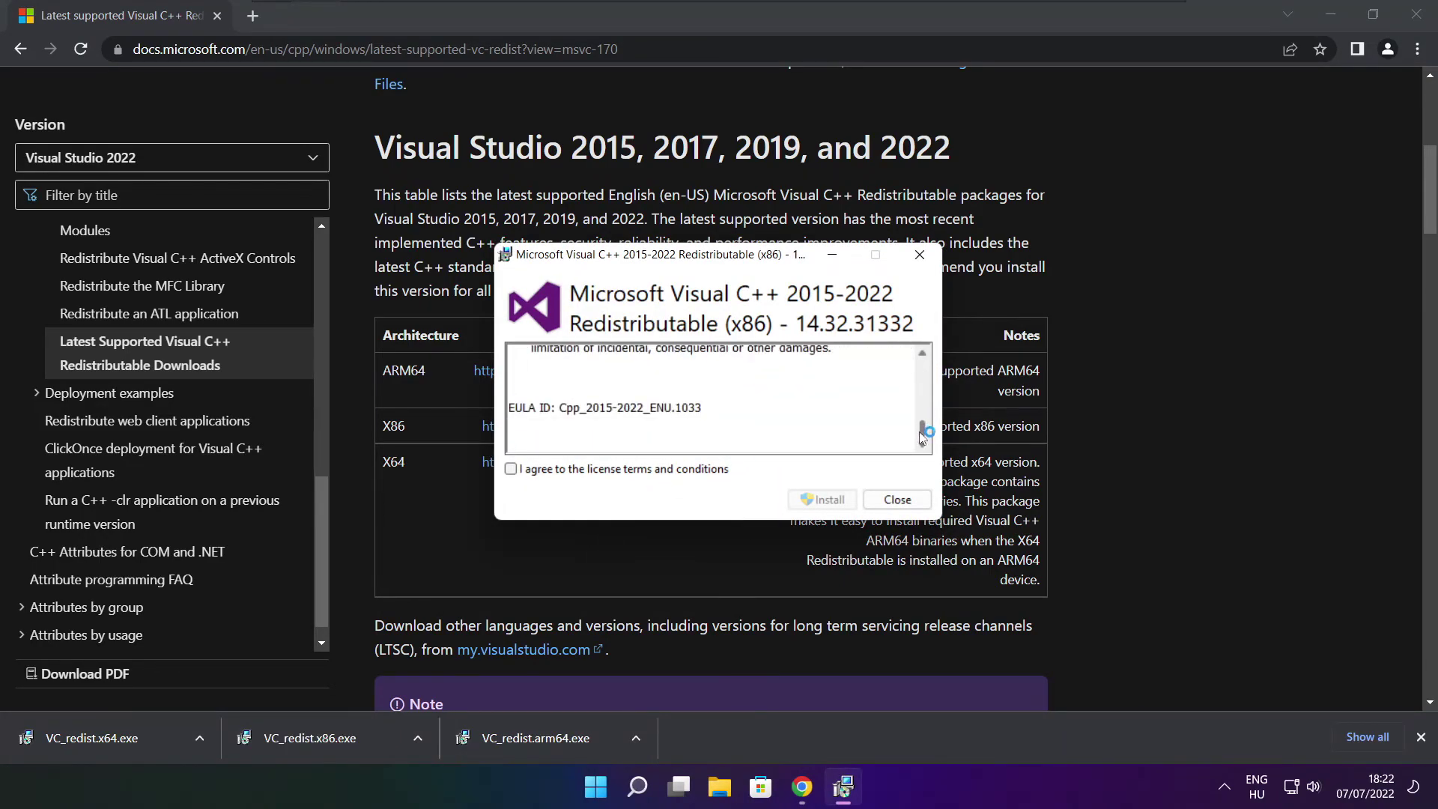
click(511, 469)
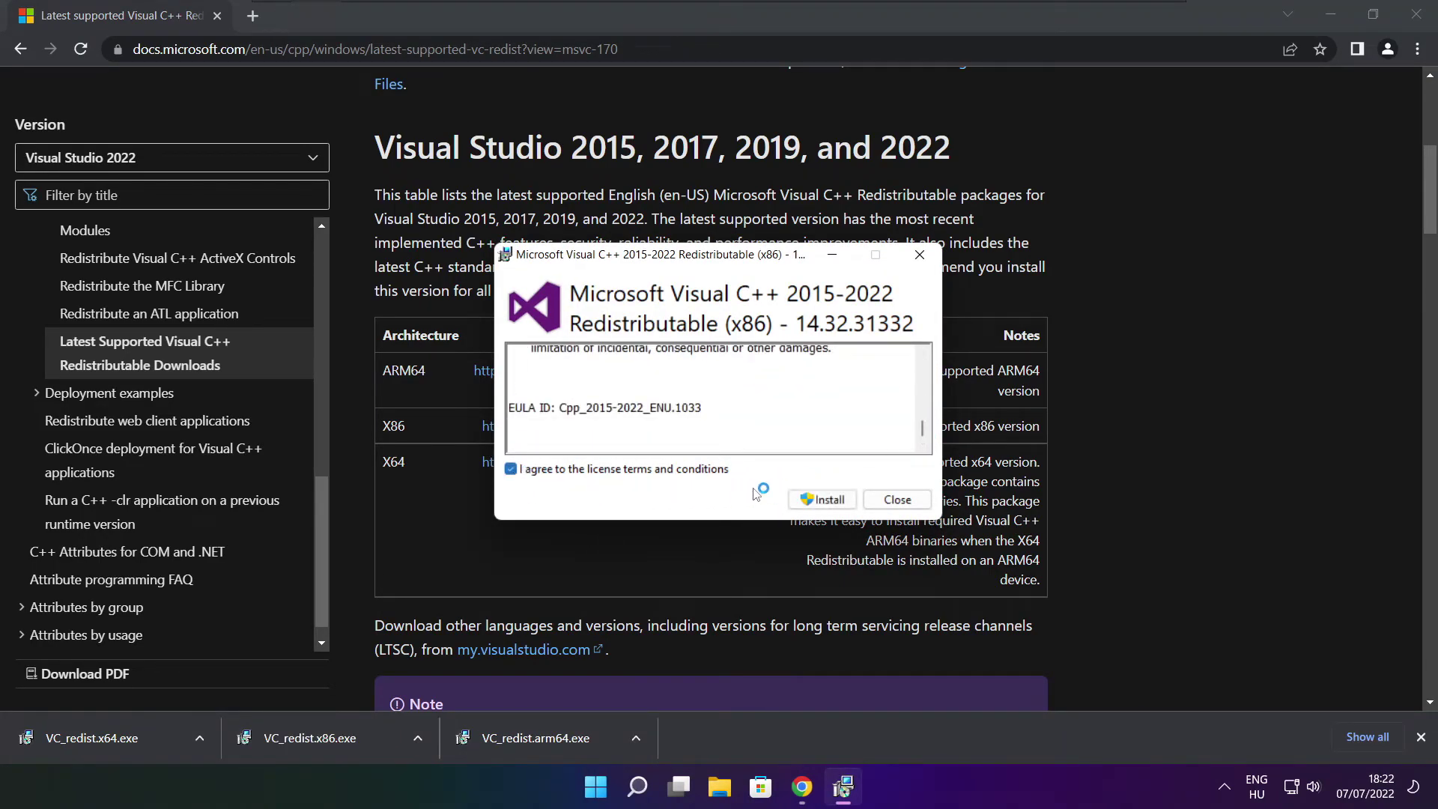
click(823, 499)
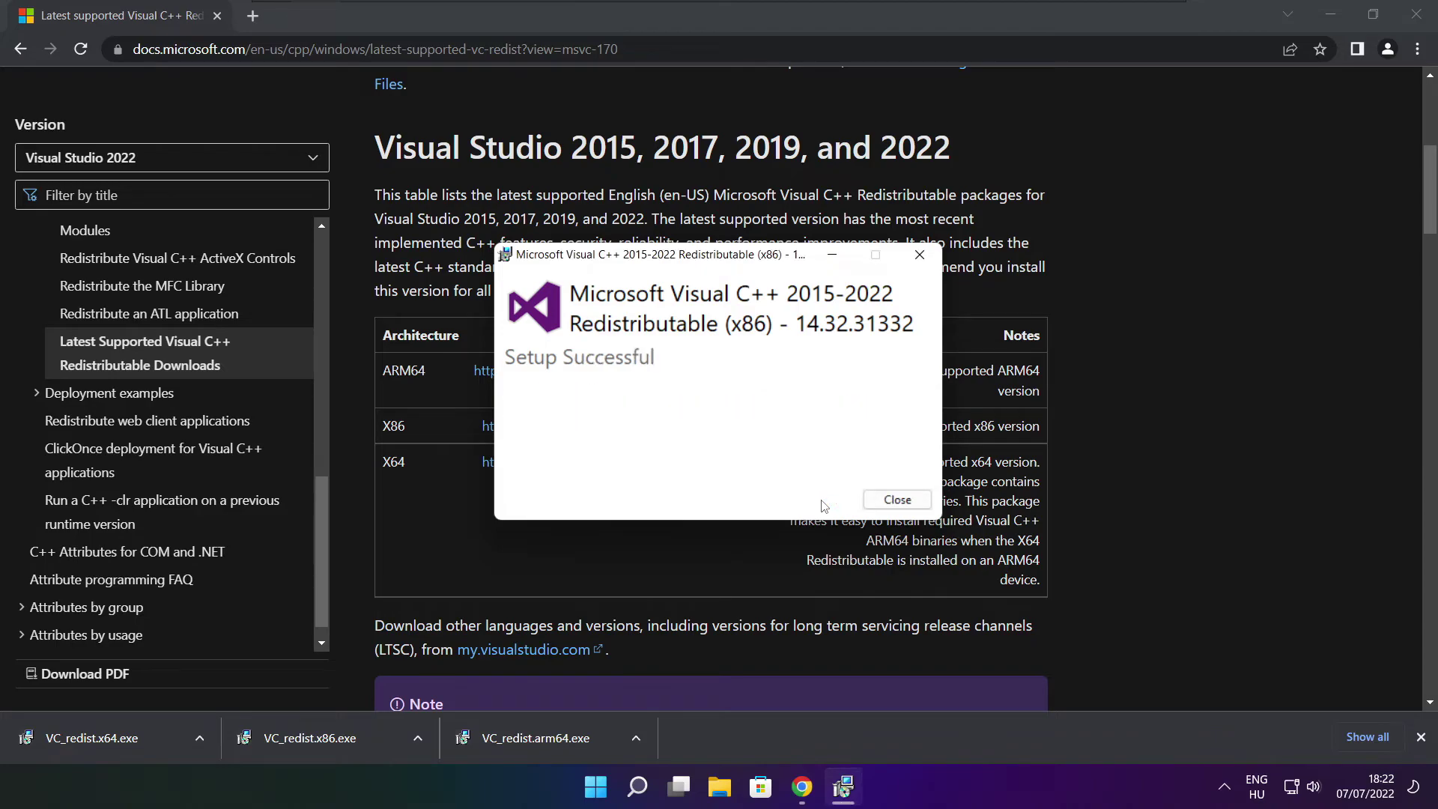
click(896, 500)
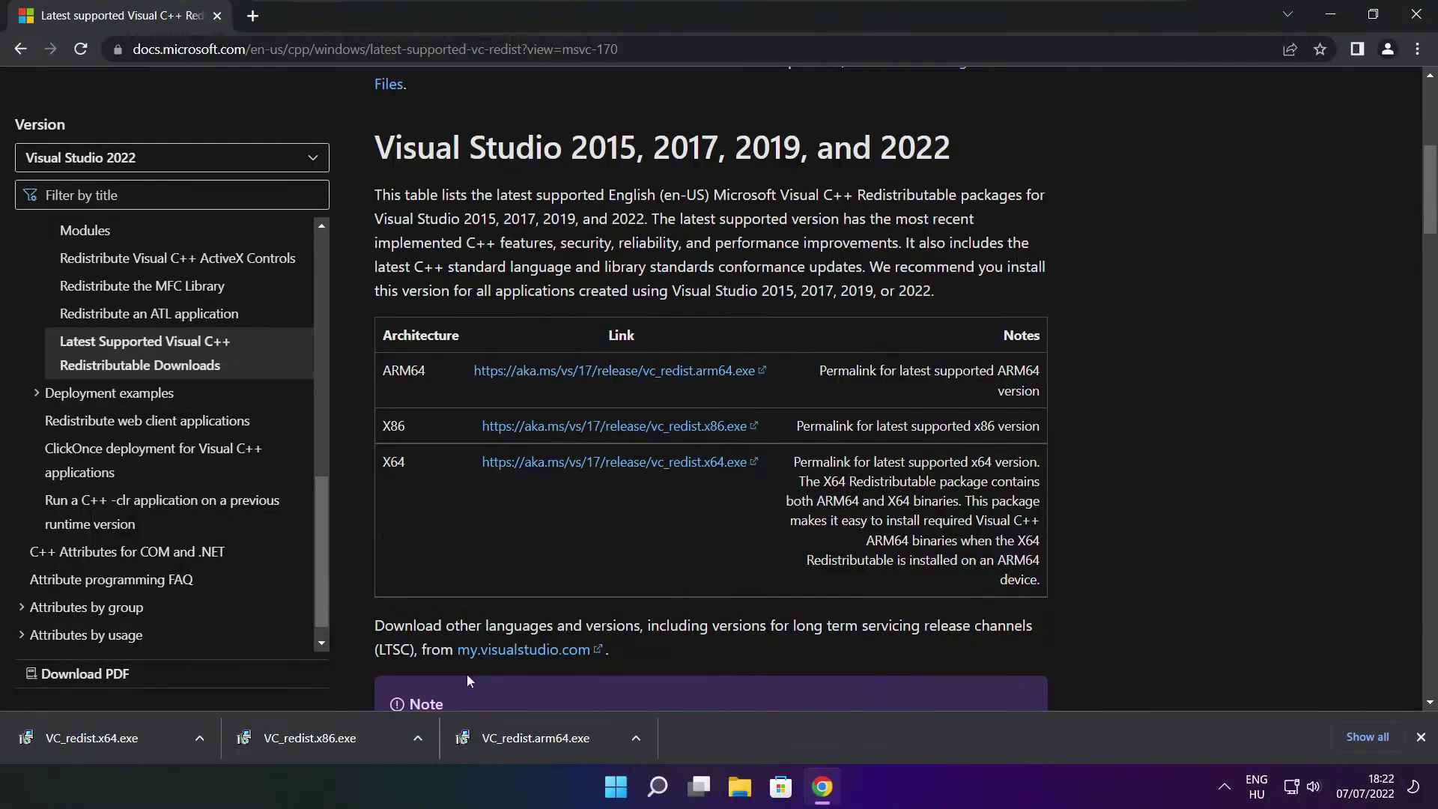
Step: Install the x64 Visual C++ 2015-2022 Redistributable (14.32.31332) from VC_redist.x64.exe, accepting the license
click(109, 740)
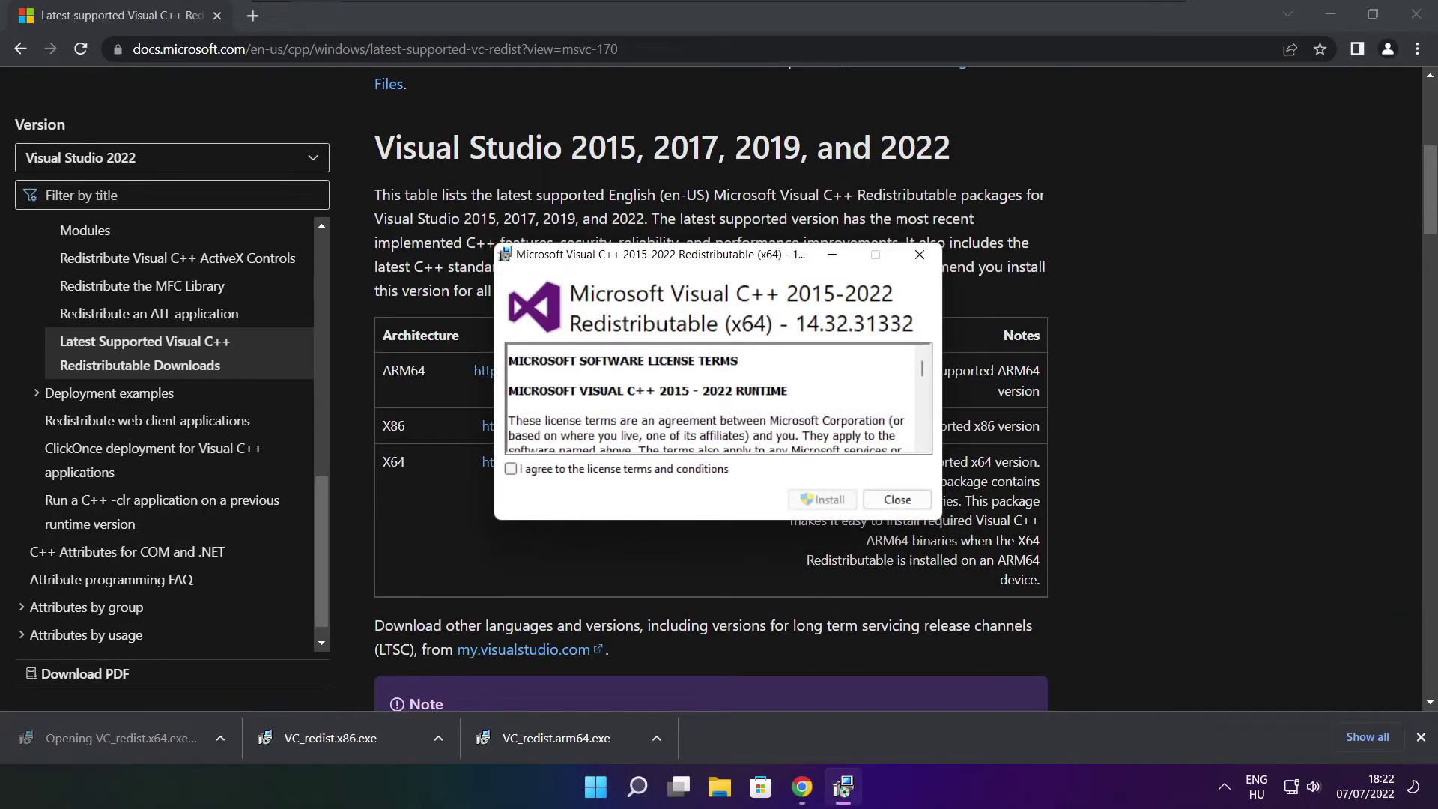
drag(922, 369, 922, 444)
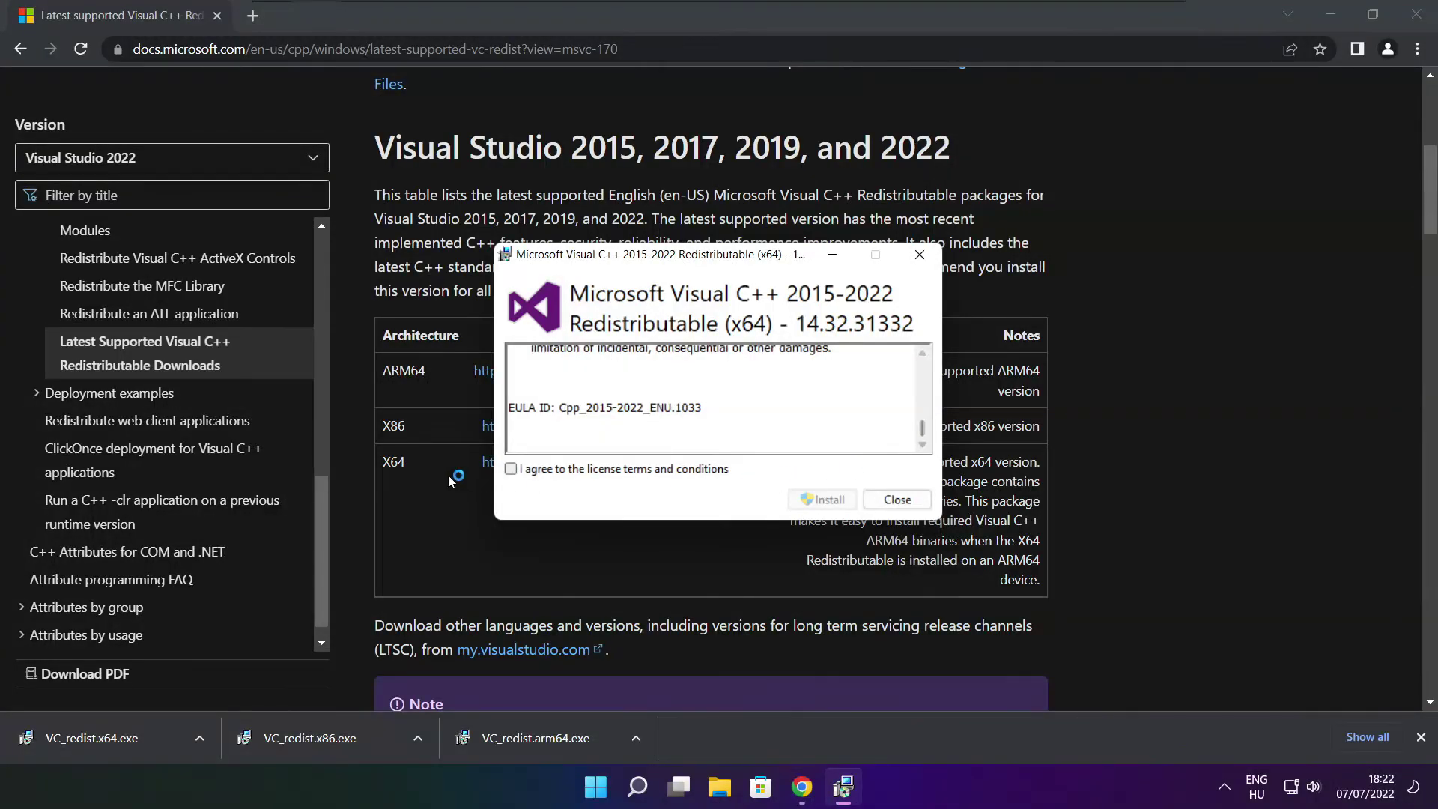
click(516, 470)
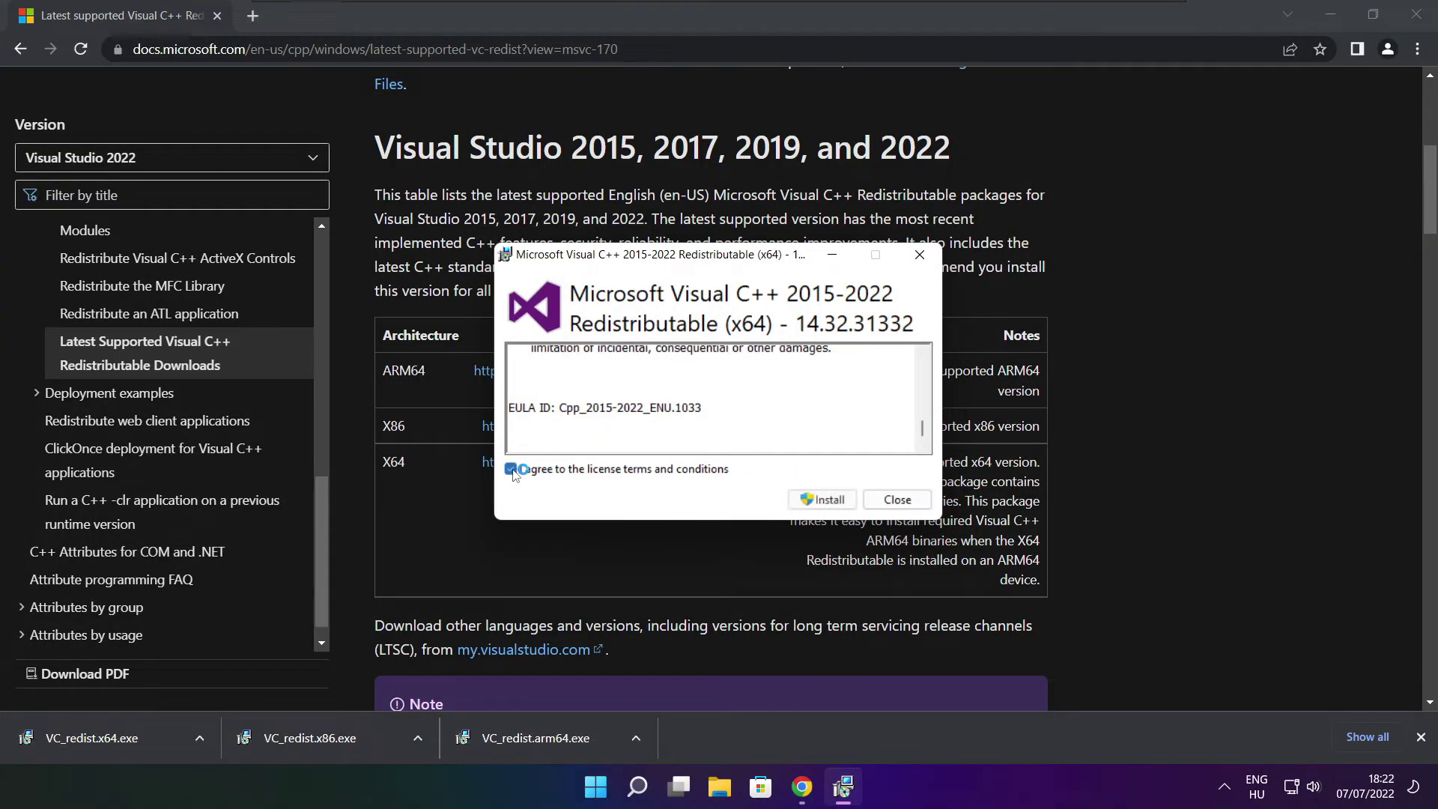
click(821, 499)
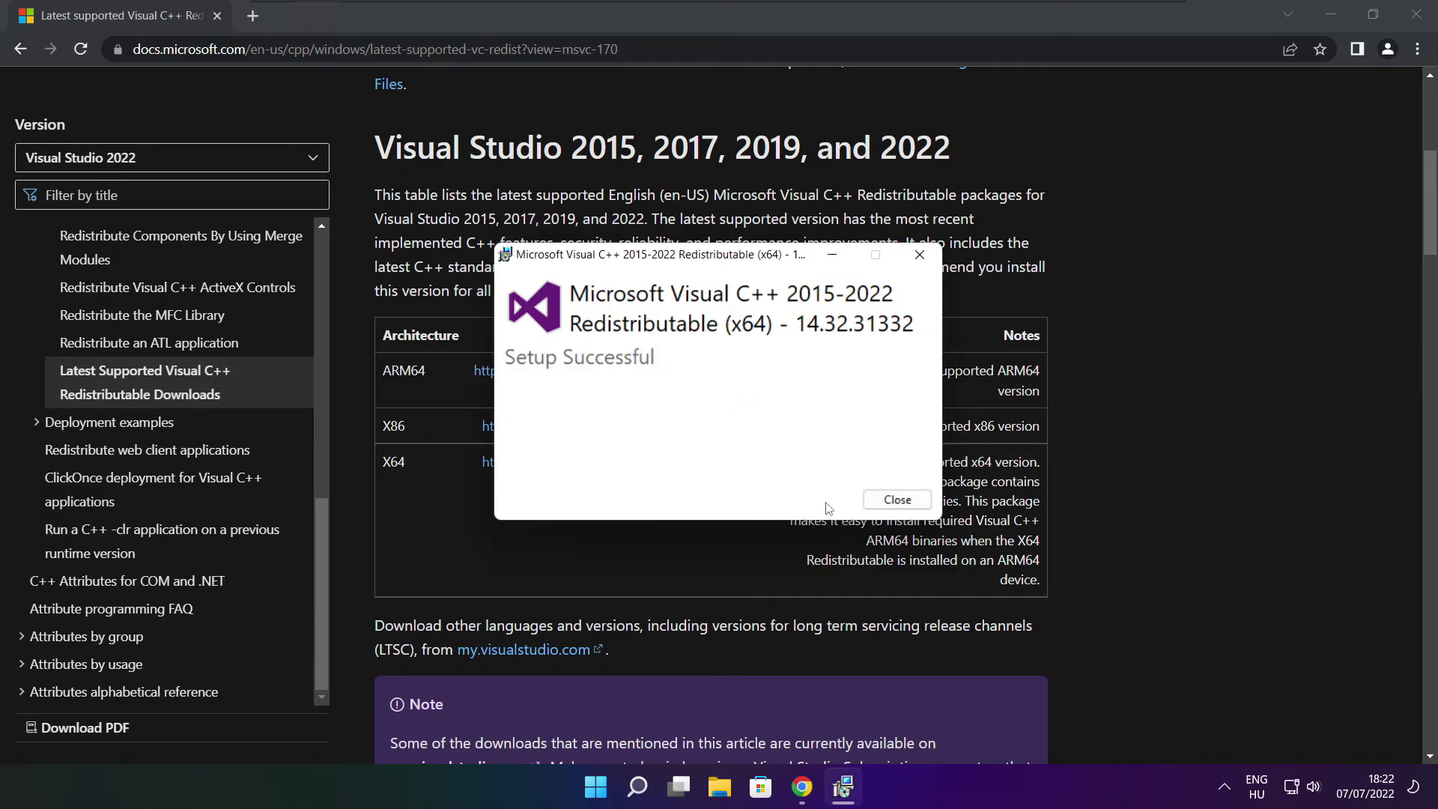
click(897, 500)
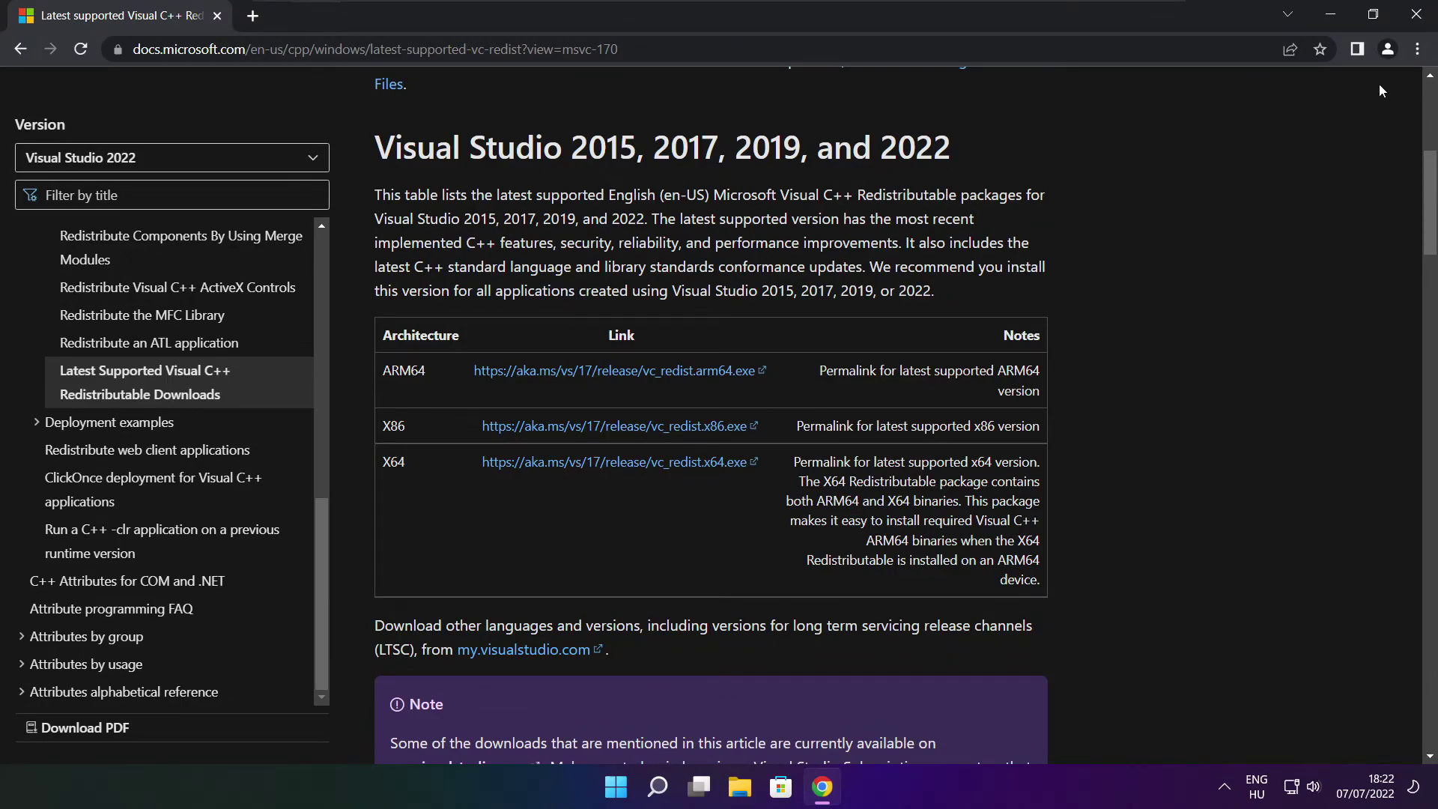
Step: Close Chrome and restart Windows from the Start menu's Power options
click(1418, 17)
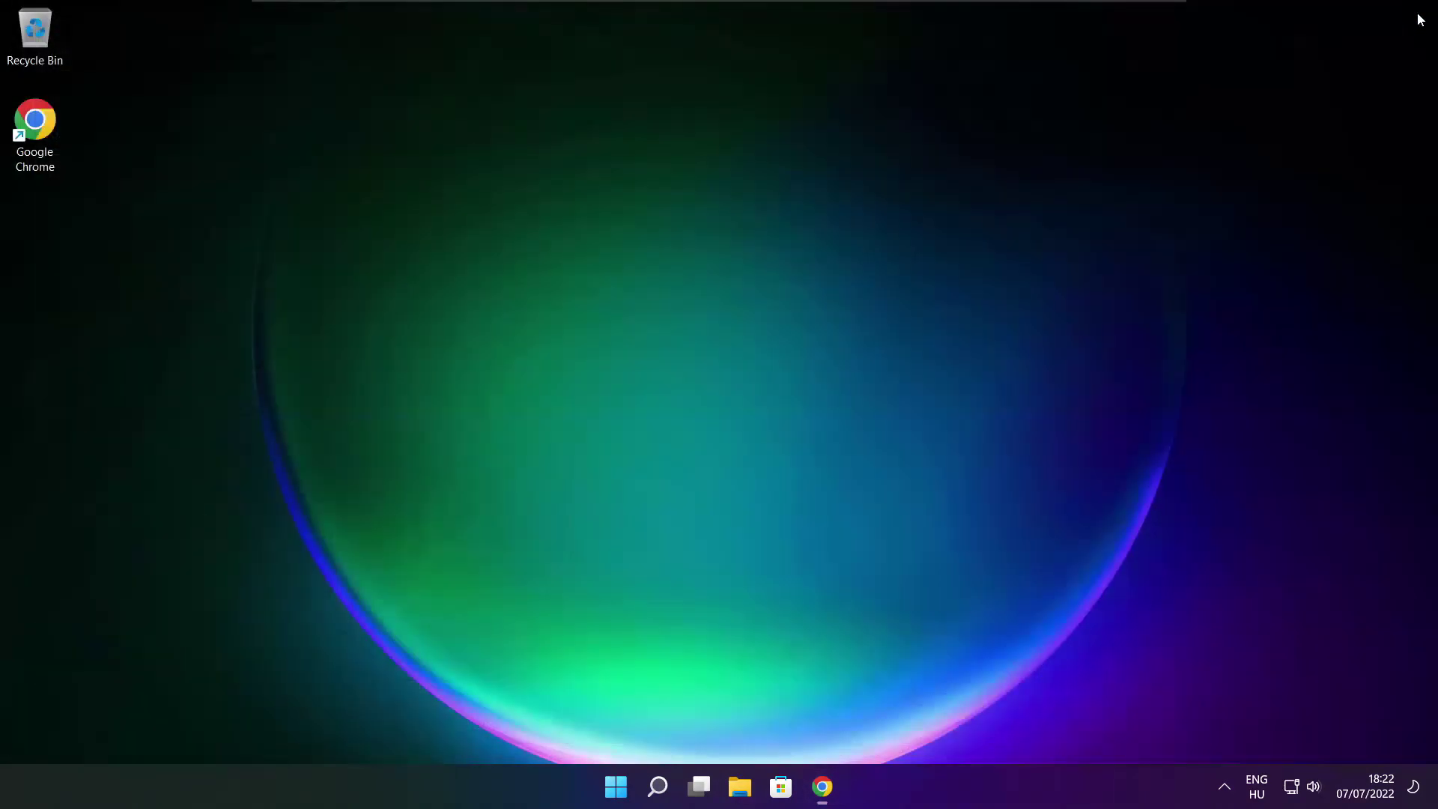
click(616, 787)
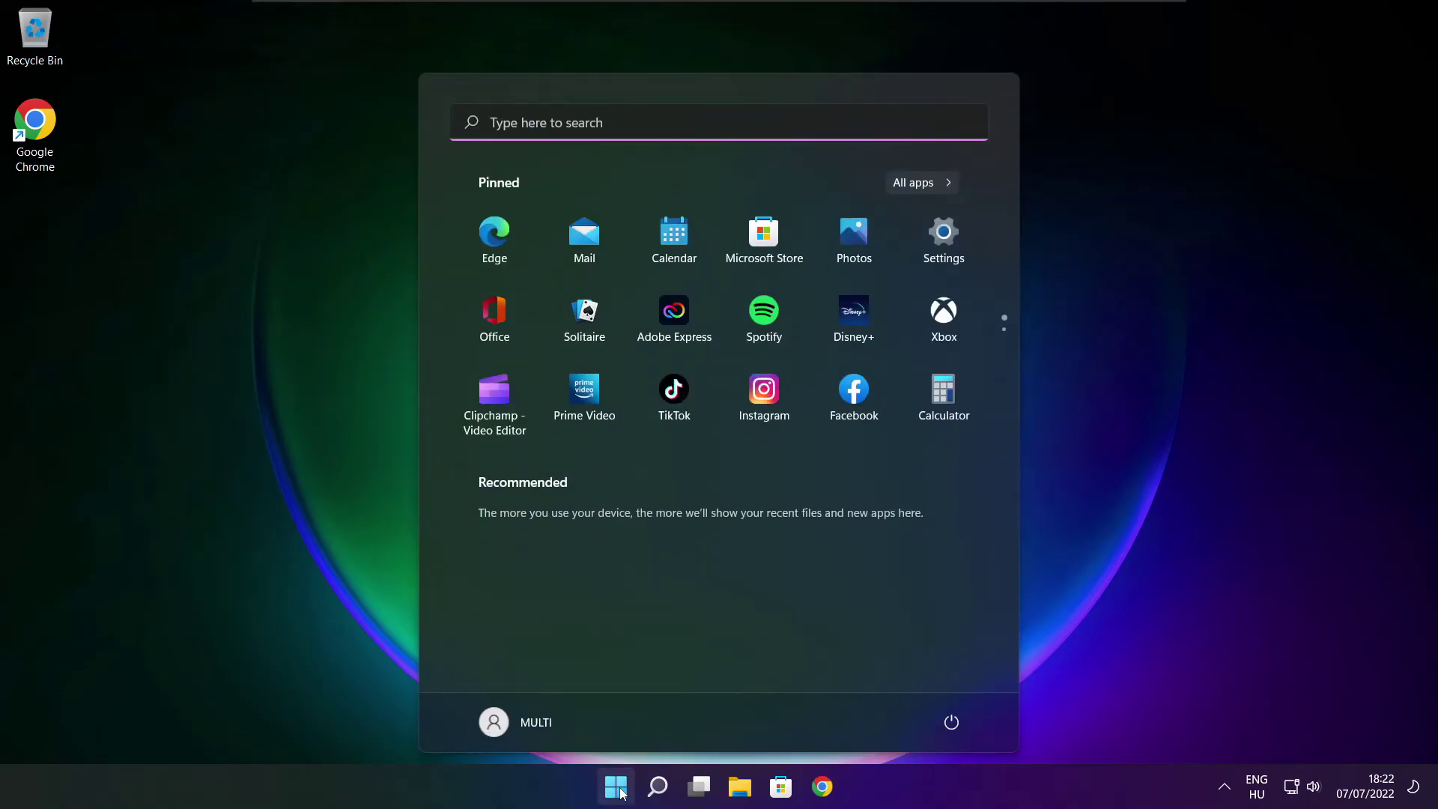
click(951, 722)
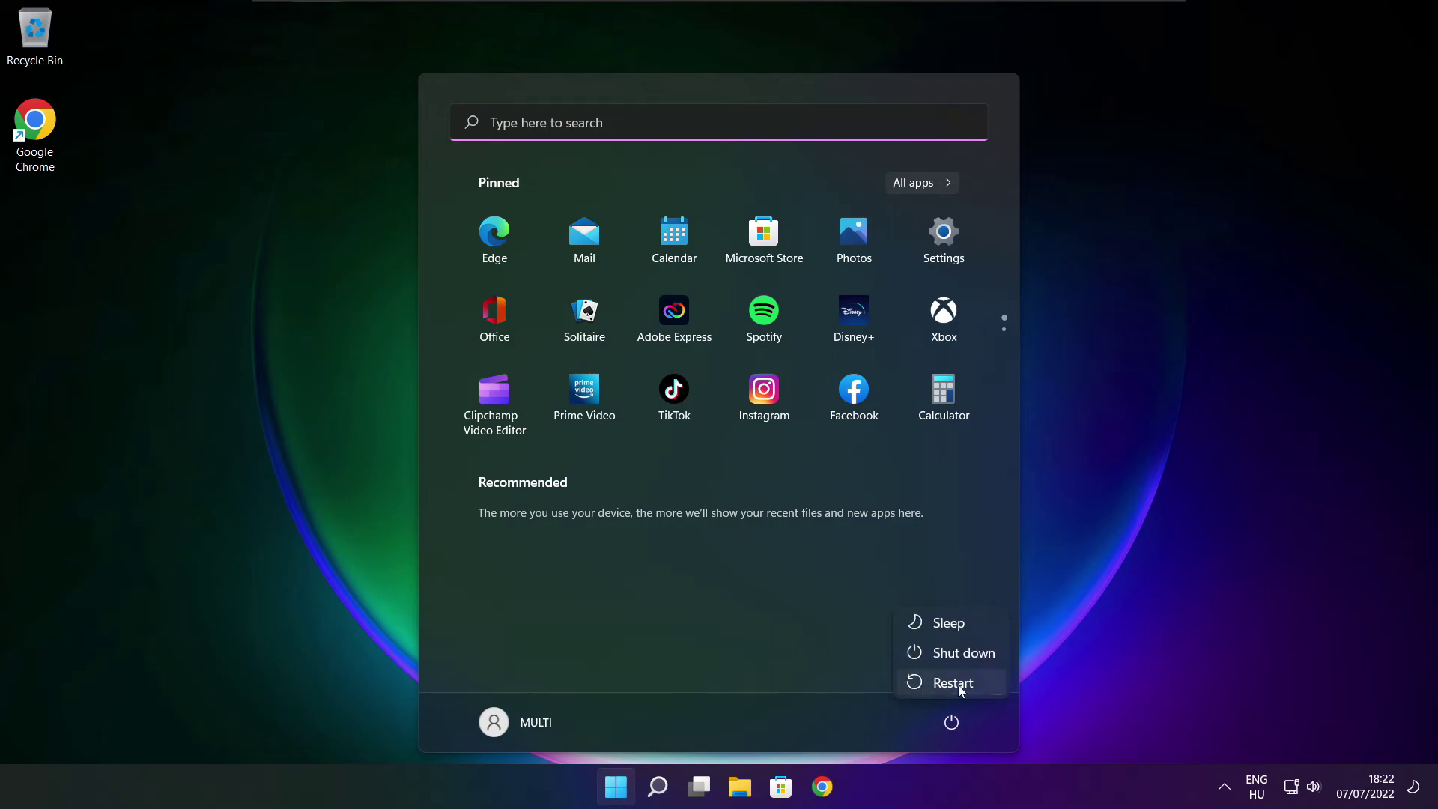
click(953, 681)
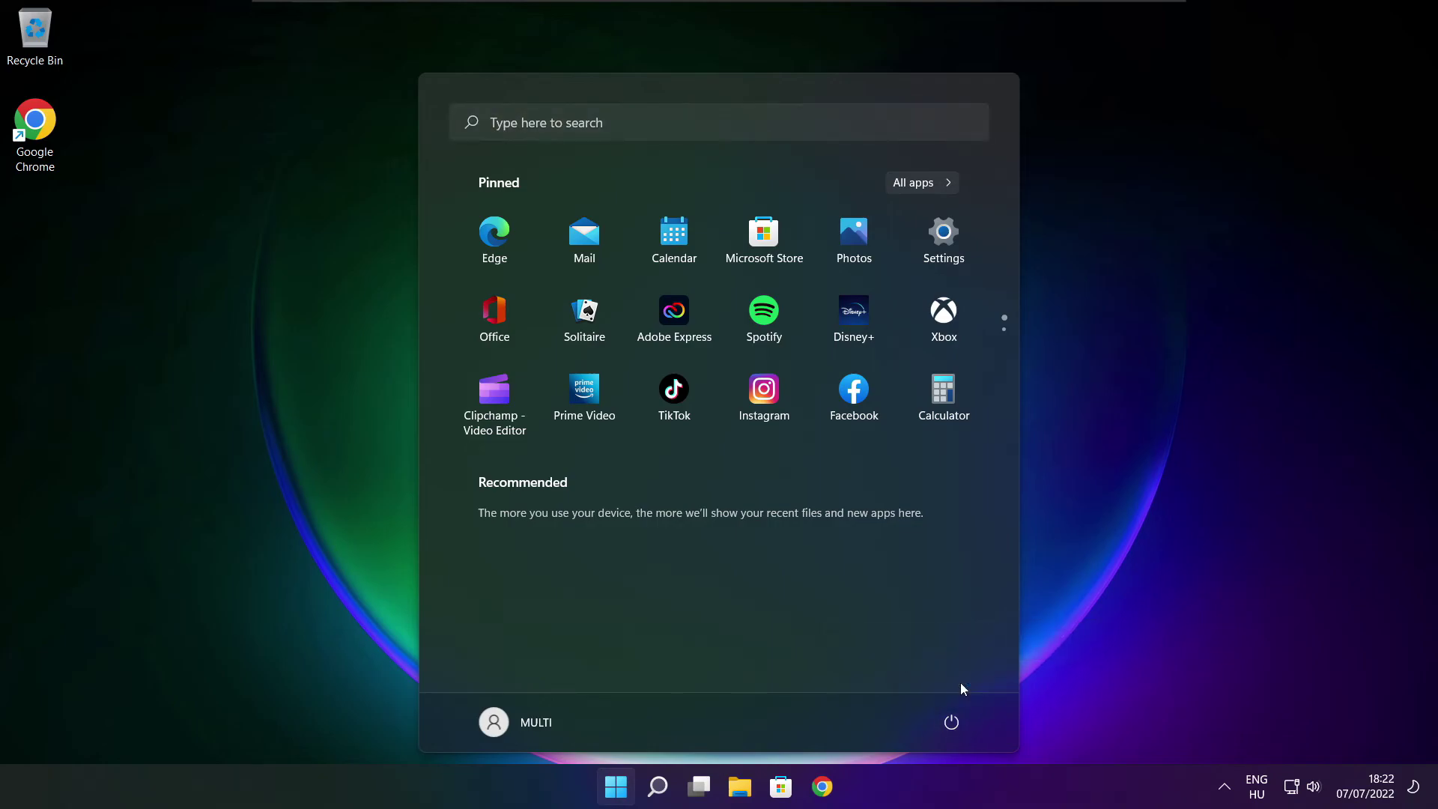